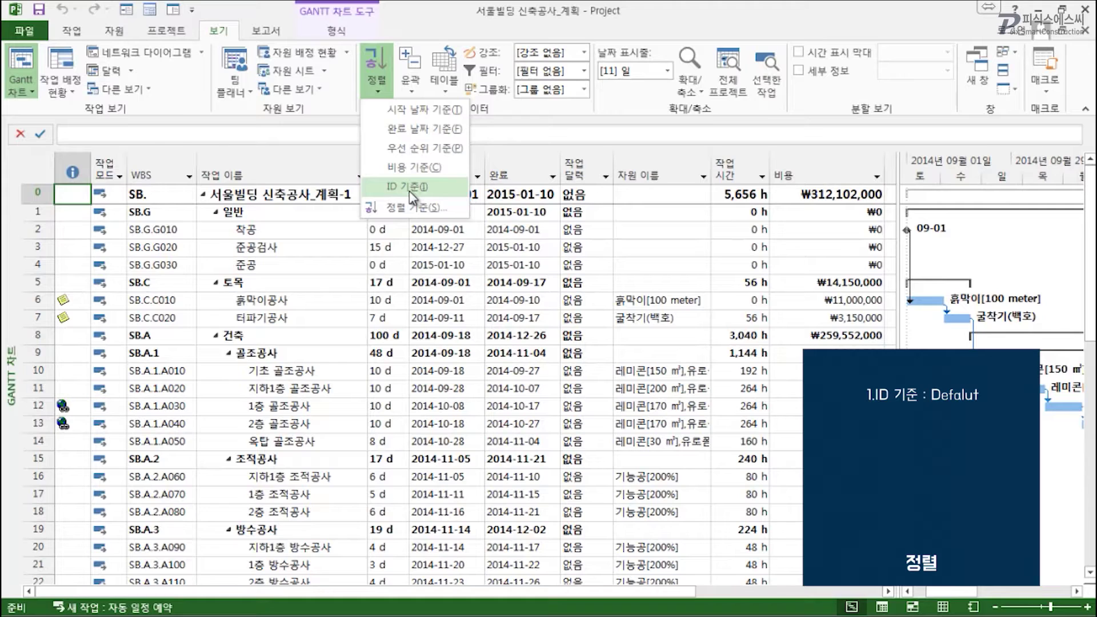
# Step: Sort the tasks by ID (ID 기준), then re-sort them by cost (비용 기준) and check the cost column
pyautogui.click(422, 194)
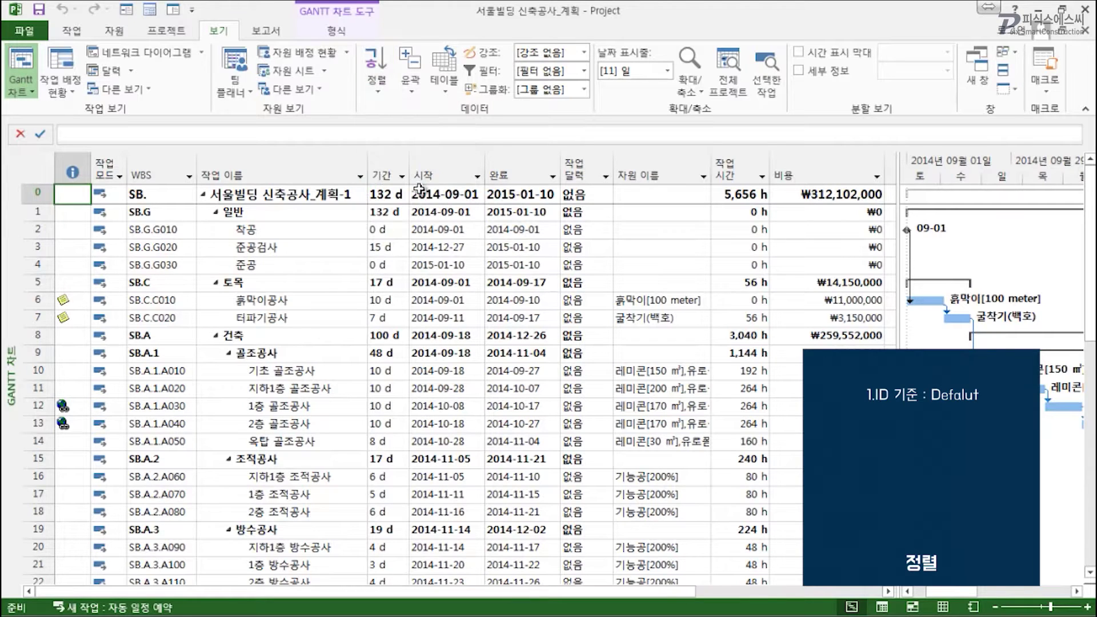
pyautogui.click(372, 83)
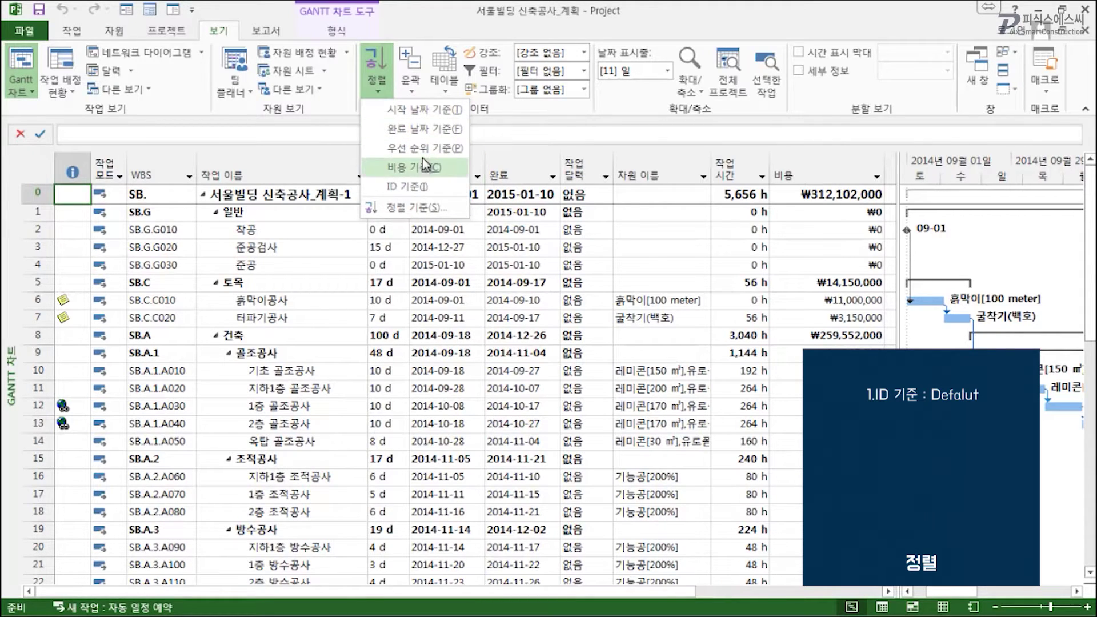
pyautogui.click(452, 169)
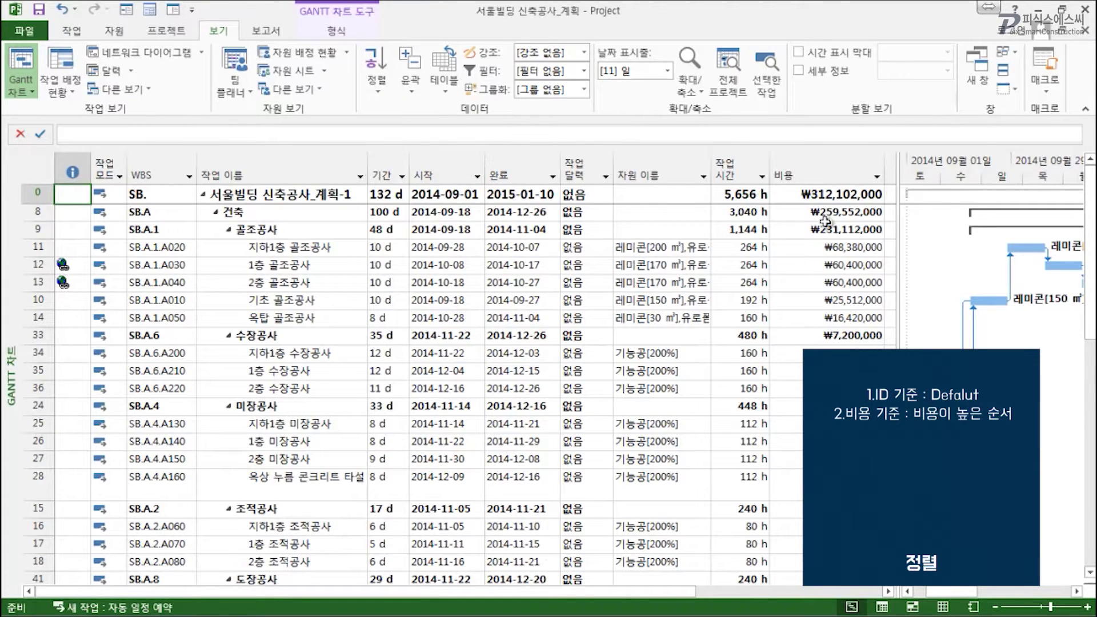
pyautogui.click(850, 246)
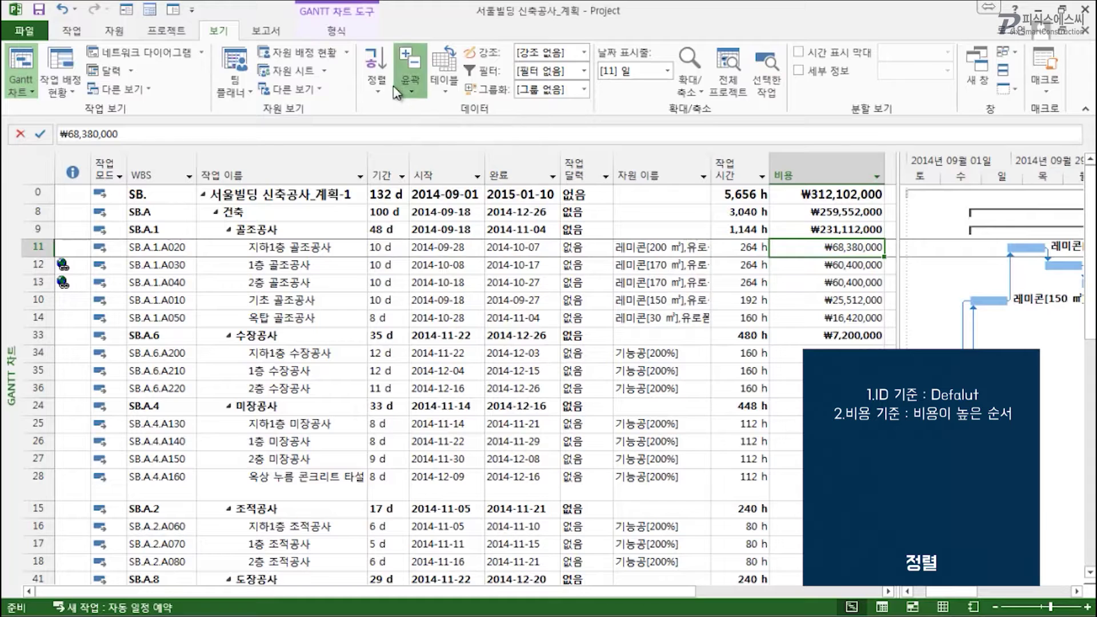
# Step: Sort the tasks by priority (우선 순위 기준)
pyautogui.click(409, 85)
pyautogui.click(378, 83)
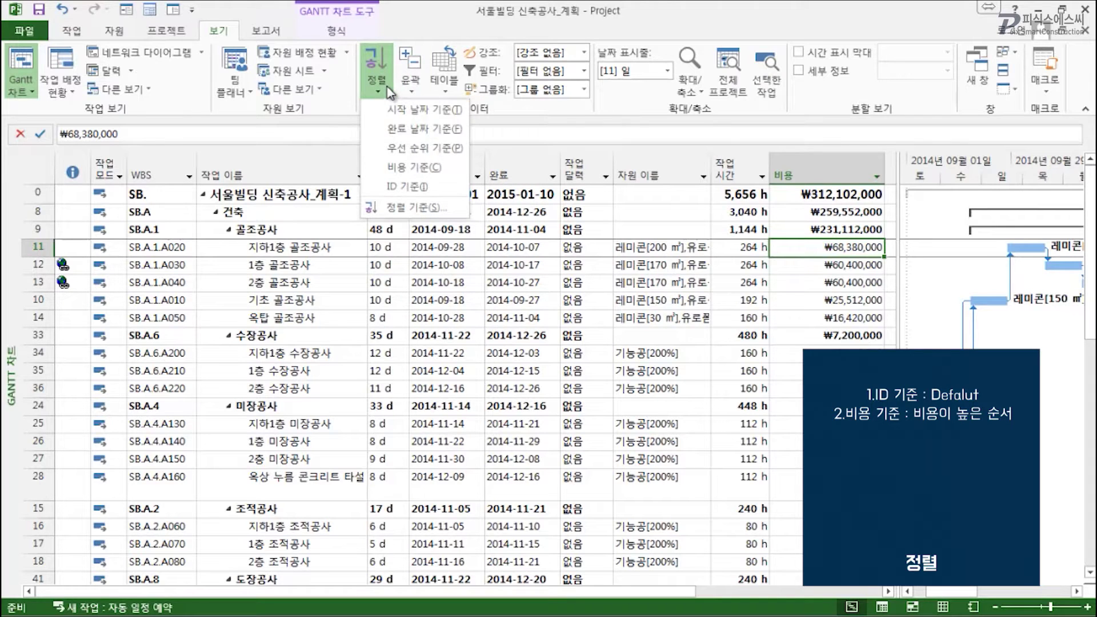
pyautogui.click(439, 156)
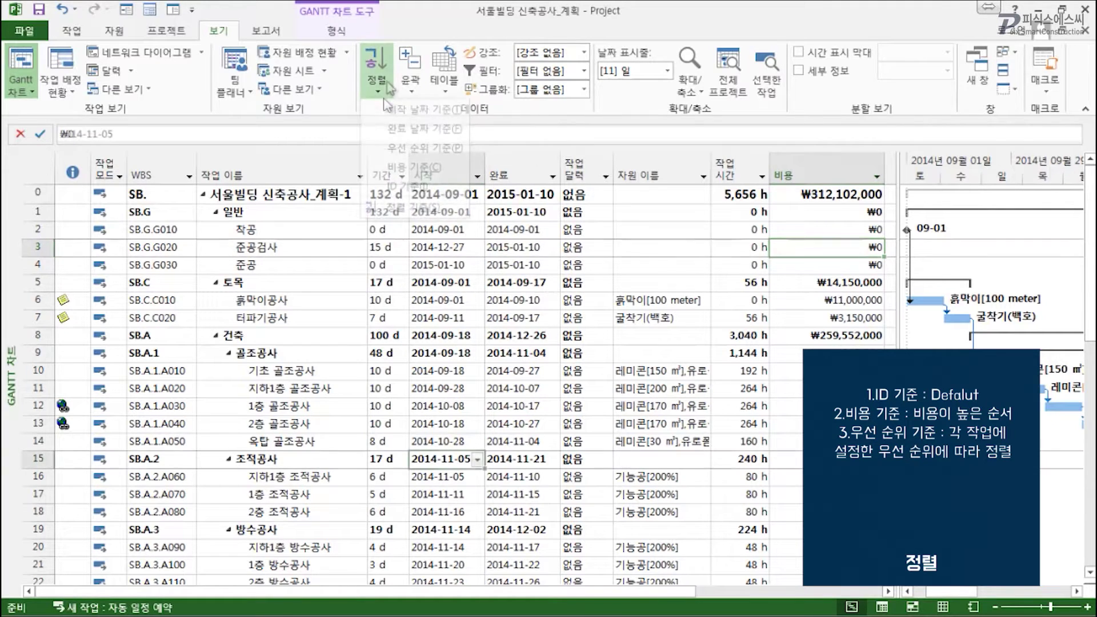
# Step: Sort the tasks by start date (시작 날짜 기준) and check the start dates of the 골조공사 and 일반 tasks
pyautogui.click(379, 95)
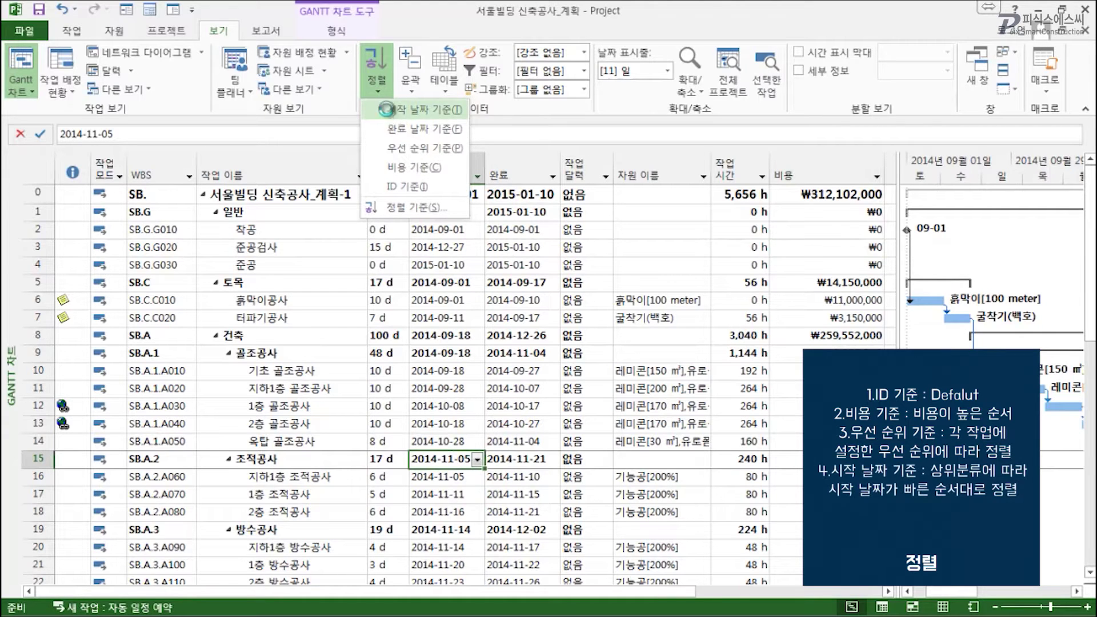
pyautogui.click(391, 110)
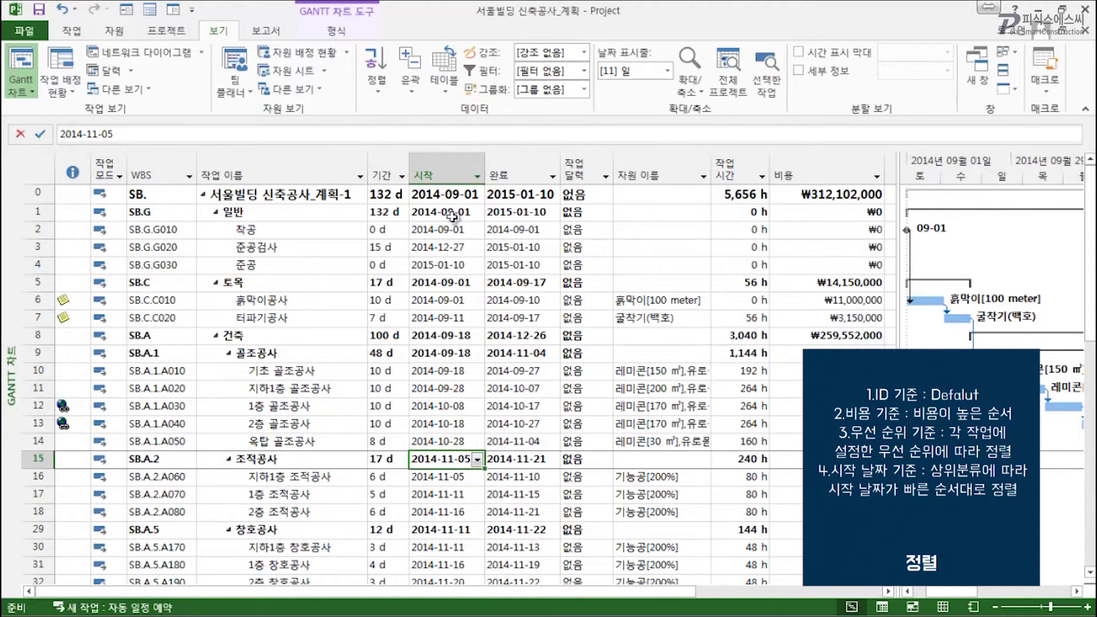
pyautogui.click(440, 354)
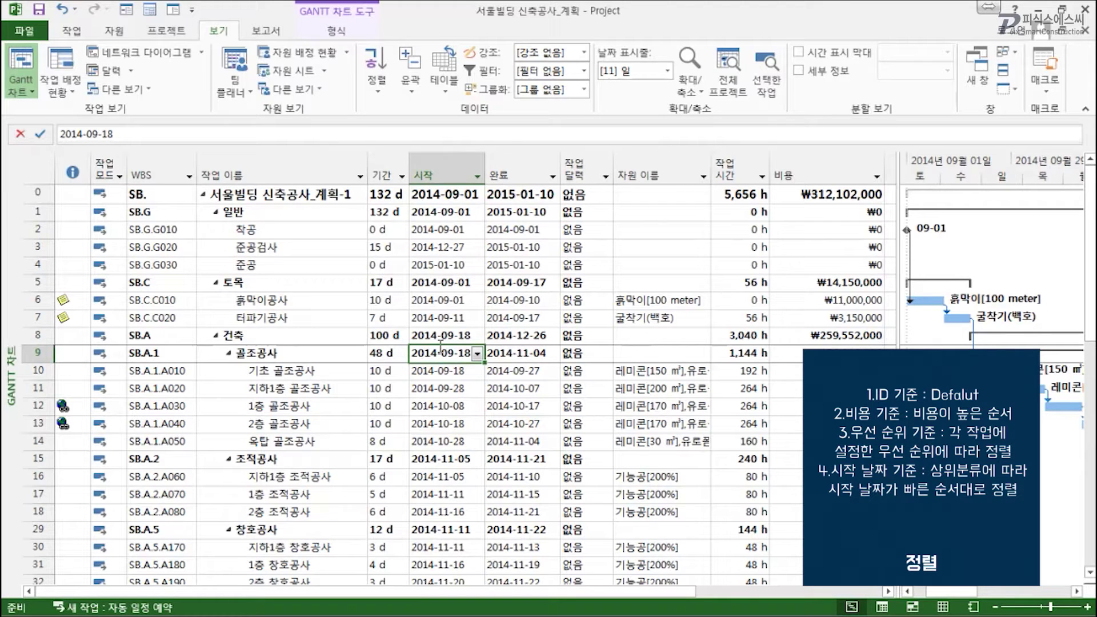
pyautogui.click(458, 231)
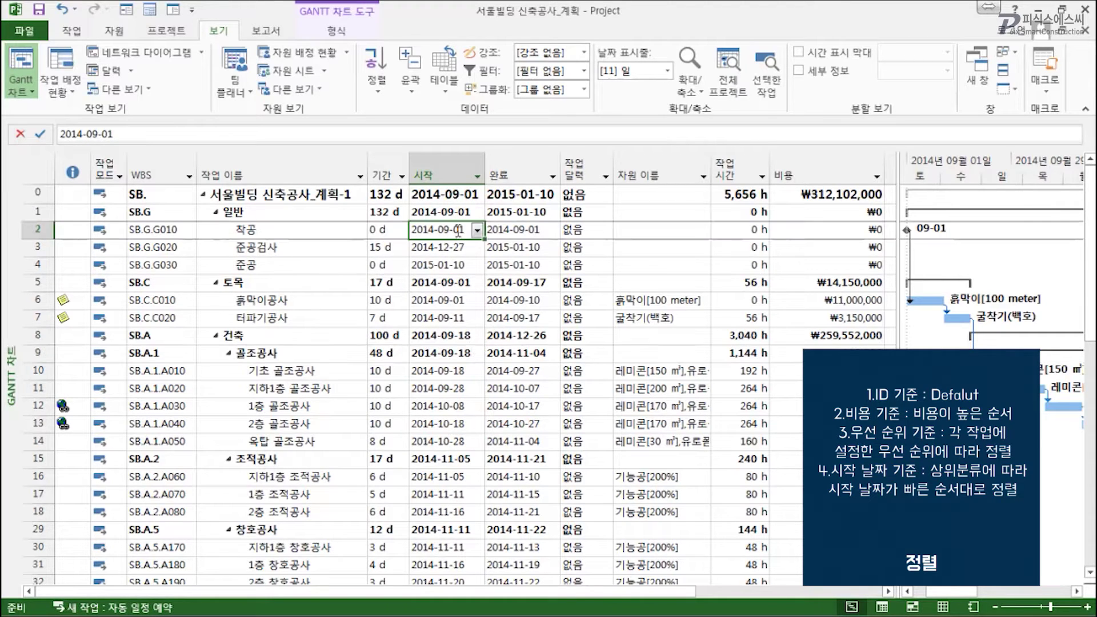
pyautogui.click(458, 247)
pyautogui.click(461, 262)
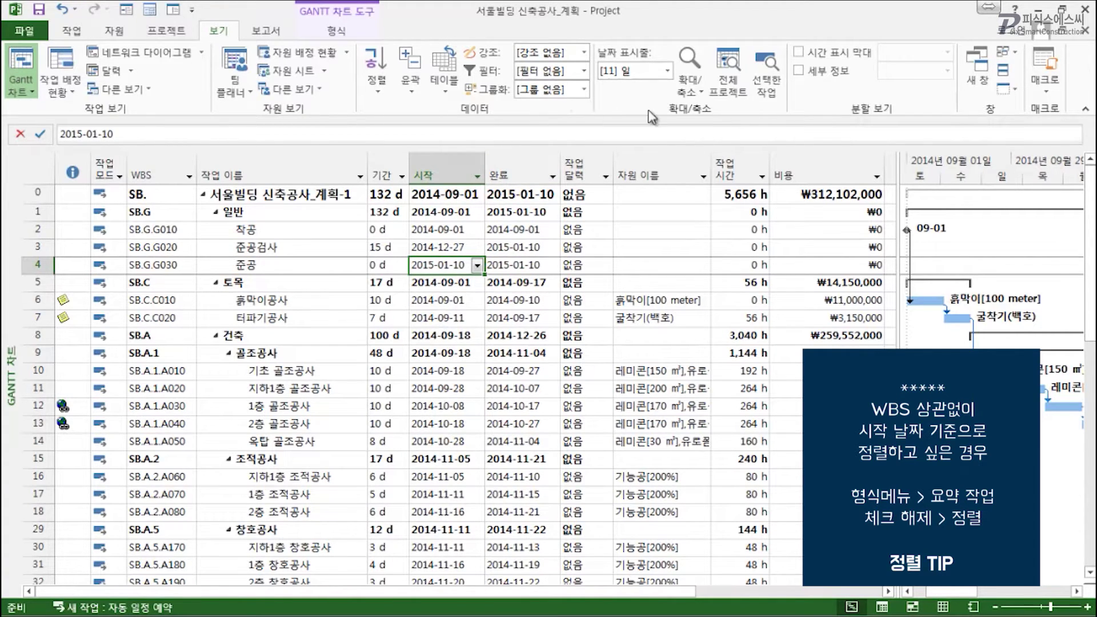
# Step: Hide the project summary task (프로젝트 요약 작업) and the summary tasks (요약 작업) in the Gantt chart table
pyautogui.click(338, 33)
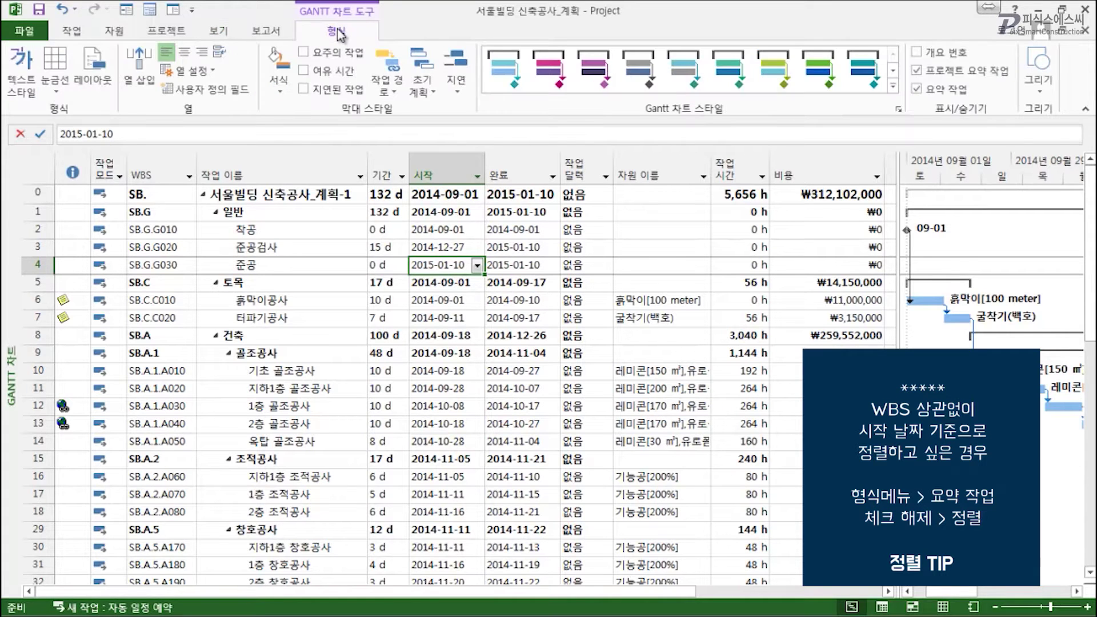
pyautogui.click(918, 71)
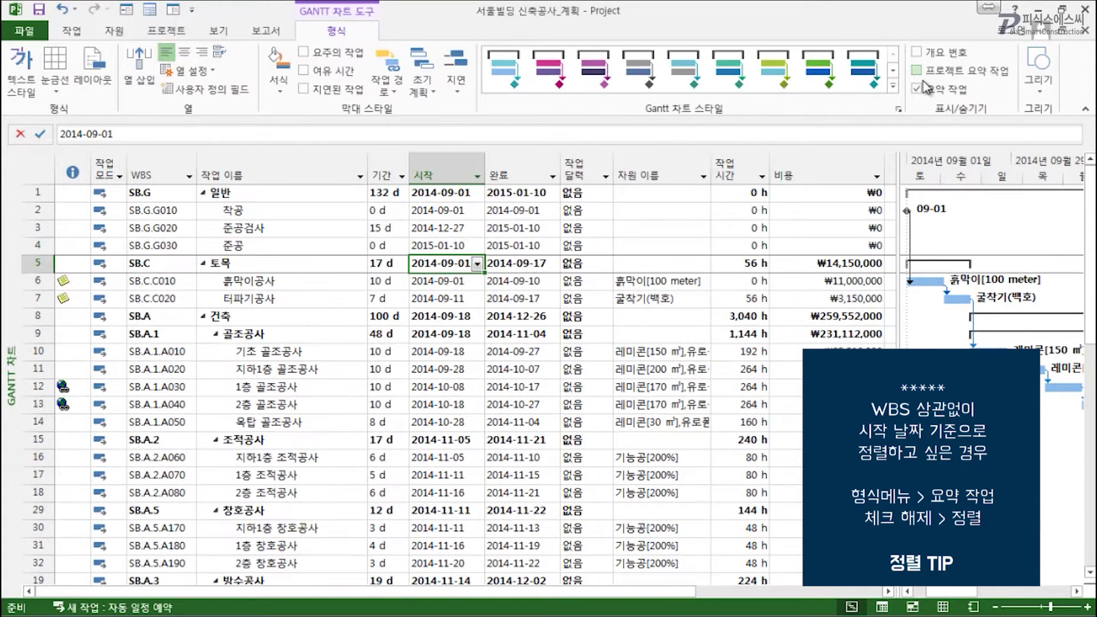
pyautogui.click(918, 88)
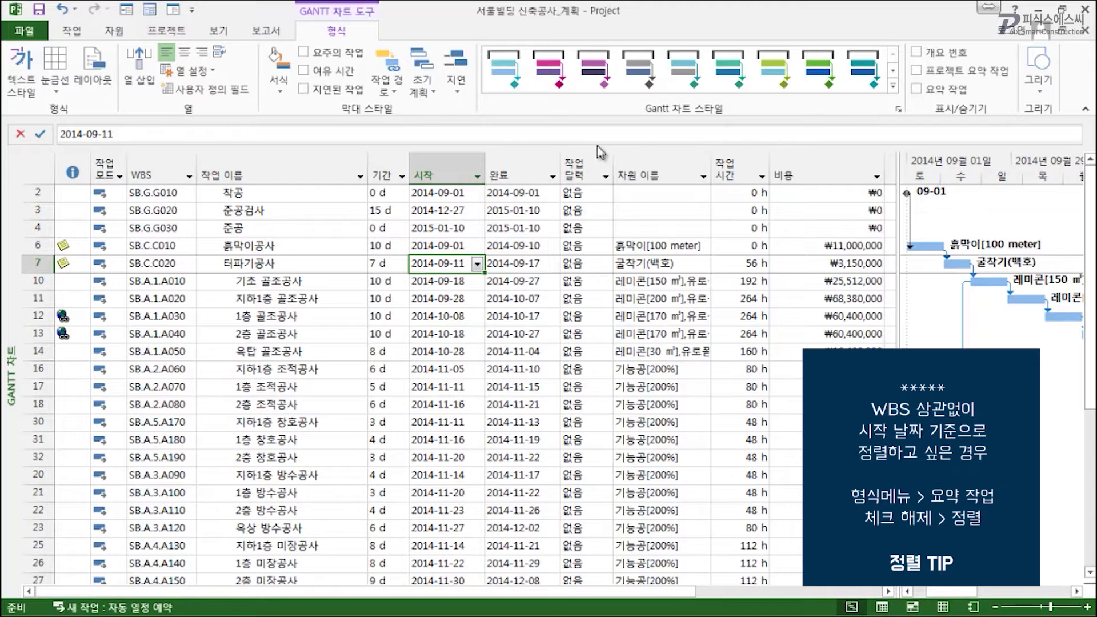
# Step: Sort the detail tasks by start date (시작 날짜 기준) regardless of their WBS grouping
pyautogui.click(218, 31)
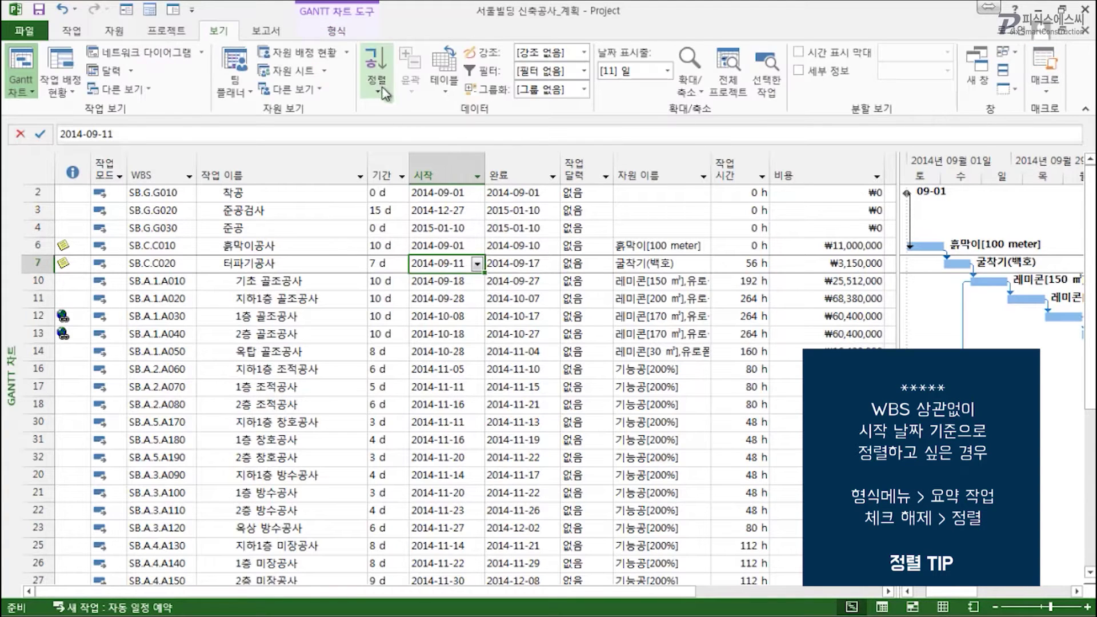
pyautogui.click(386, 95)
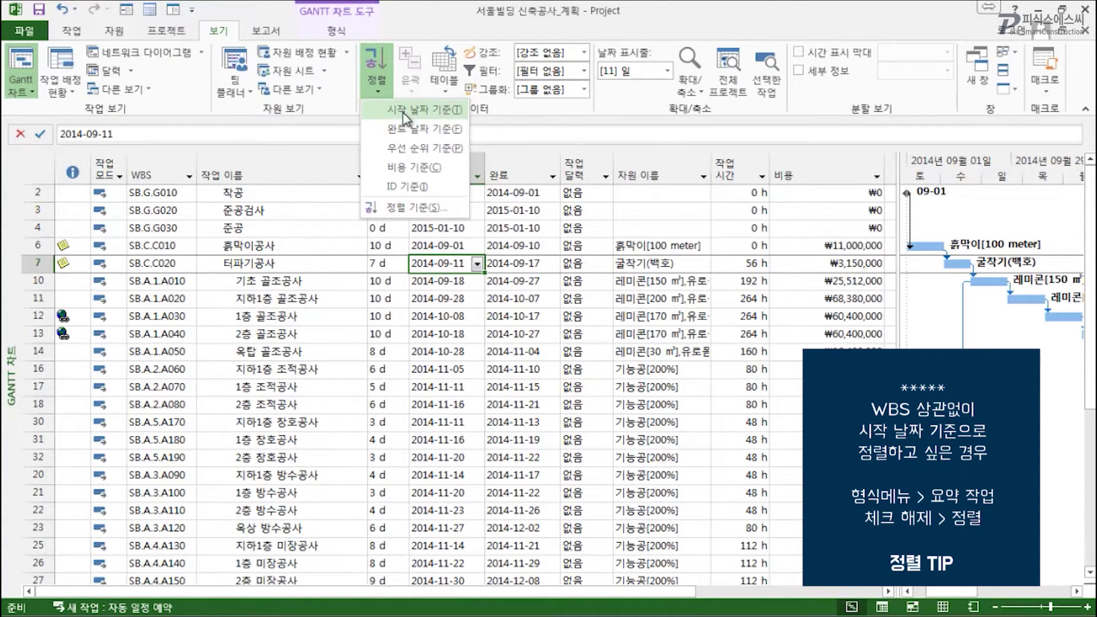
pyautogui.click(407, 110)
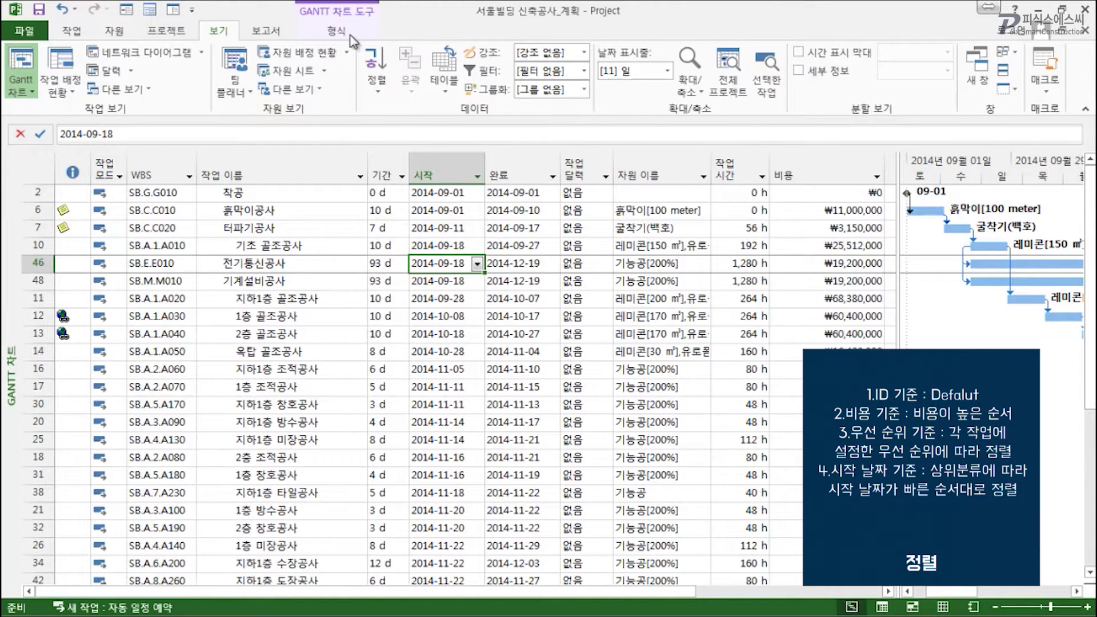
# Step: Show the project summary task (프로젝트 요약 작업) and the summary tasks (요약 작업) again
pyautogui.click(350, 33)
pyautogui.click(933, 90)
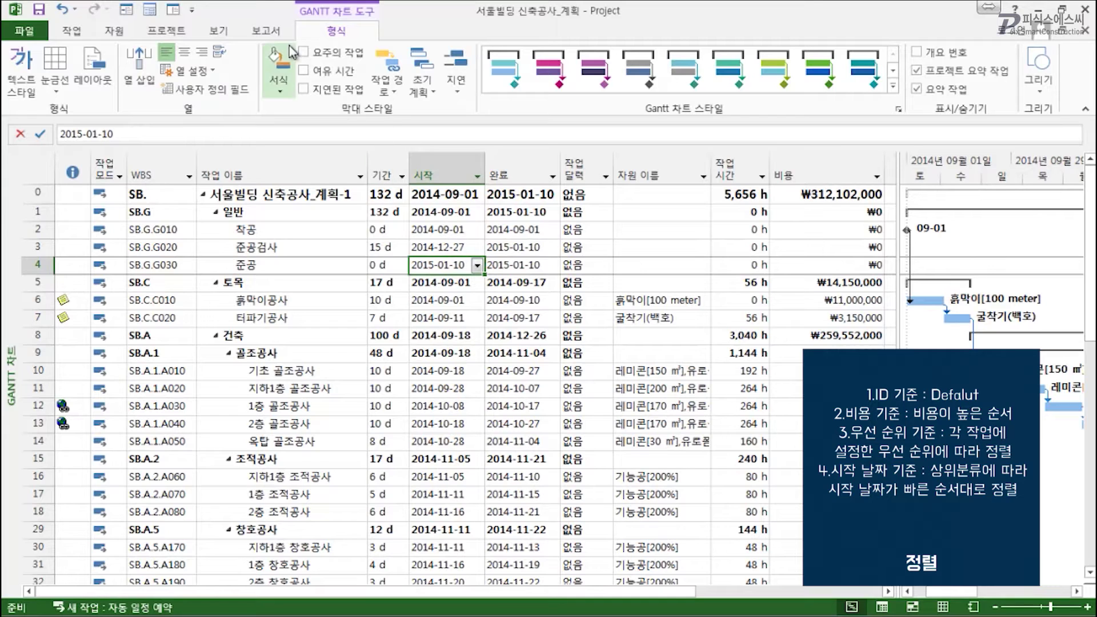
# Step: Sort the tasks by finish date (완료 날짜 기준), then return them to ID order (ID 기준)
pyautogui.click(218, 33)
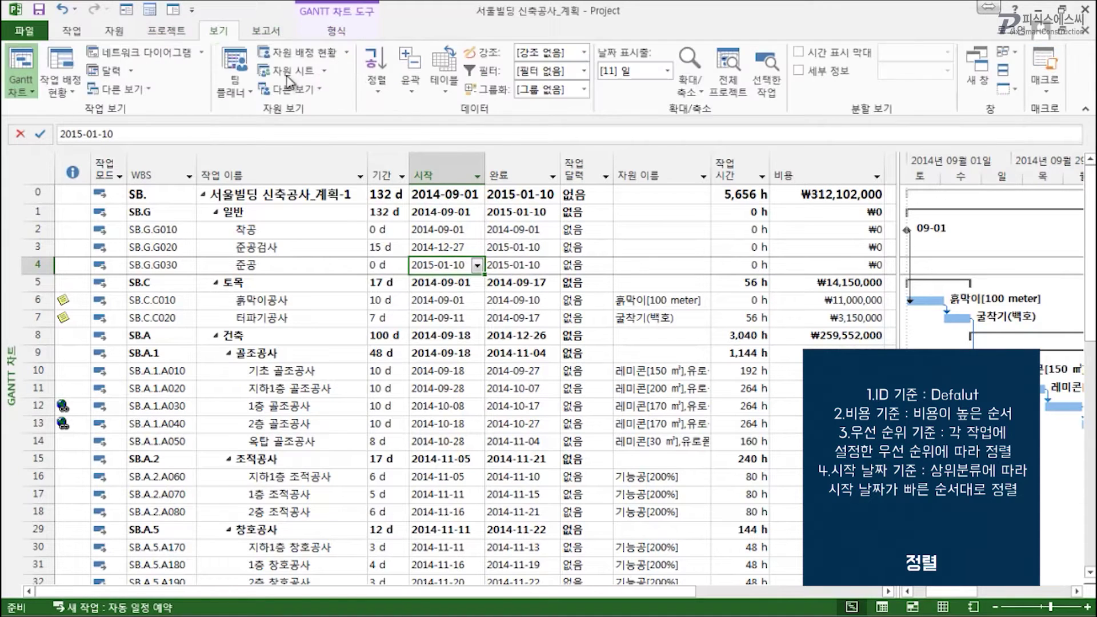
pyautogui.click(392, 88)
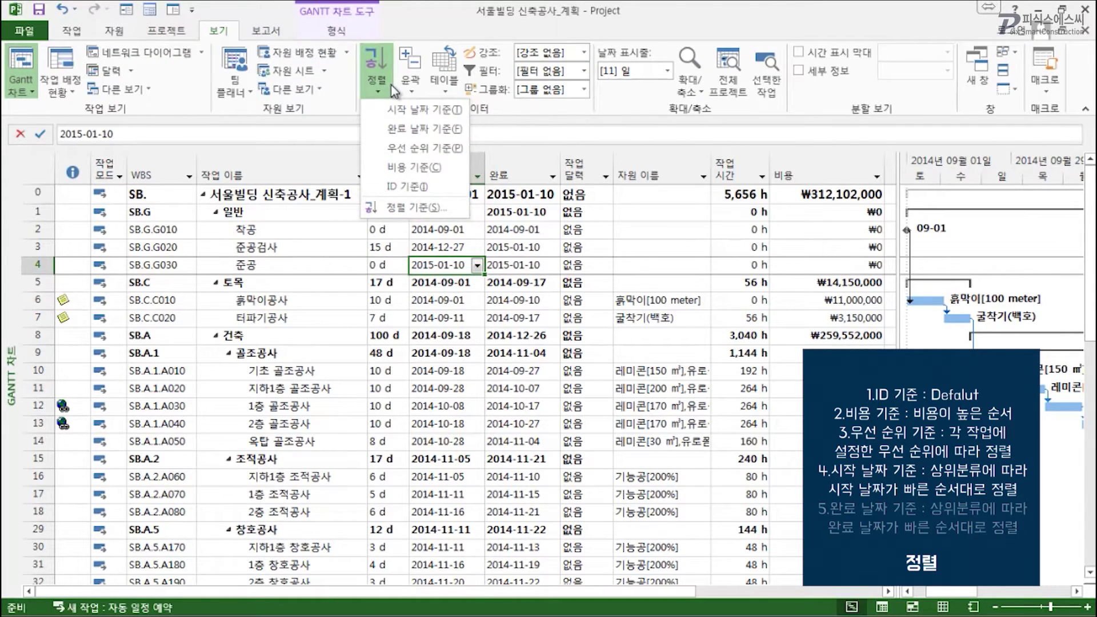
pyautogui.click(400, 126)
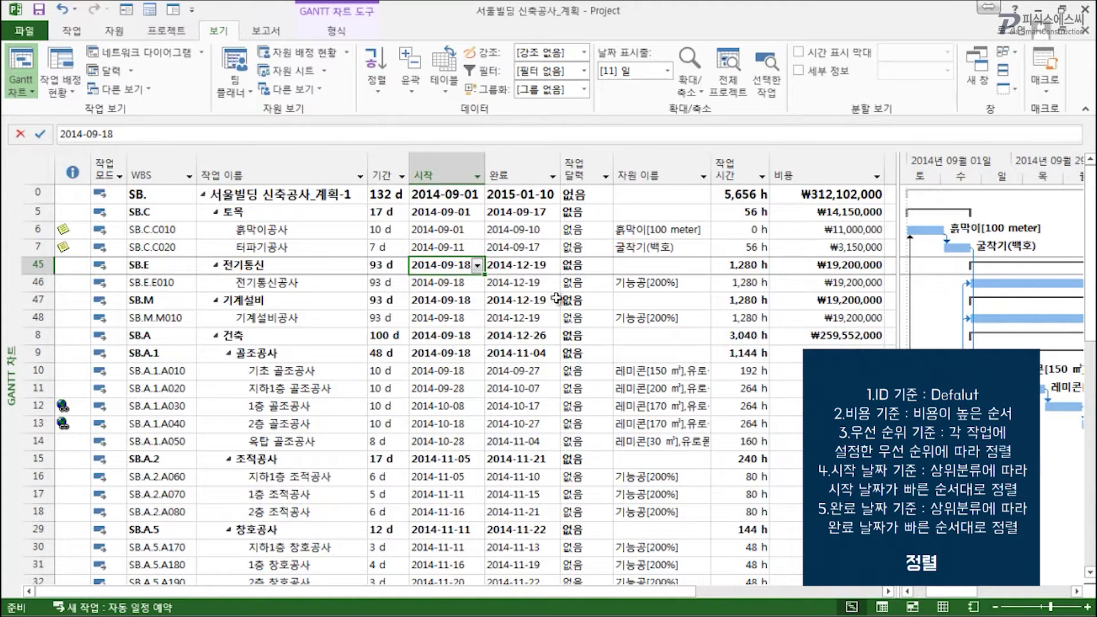
pyautogui.click(391, 90)
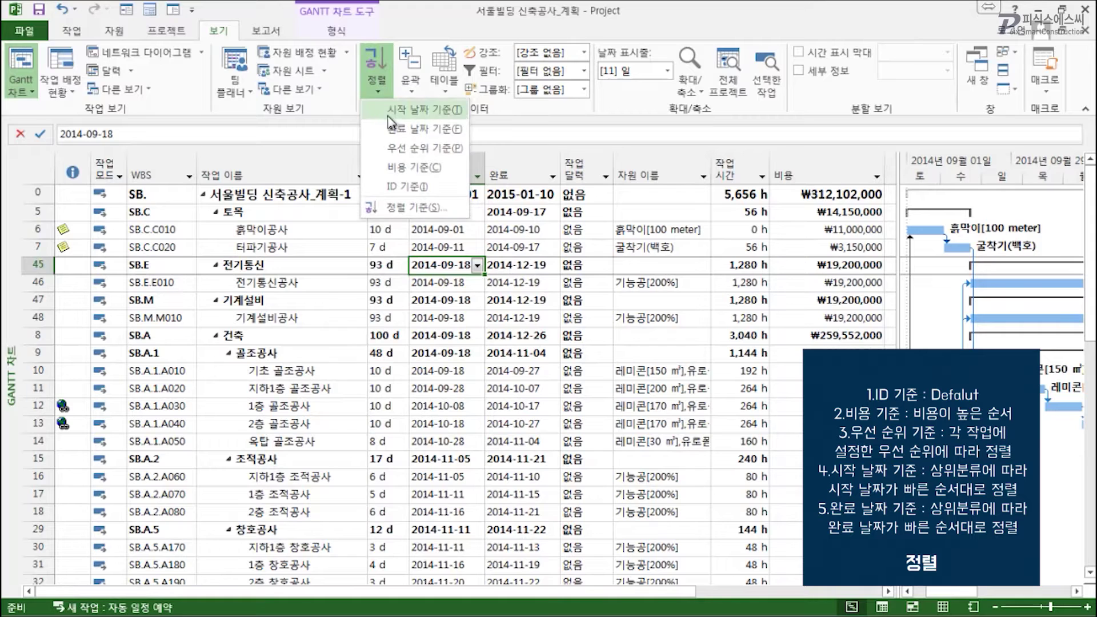
pyautogui.click(399, 187)
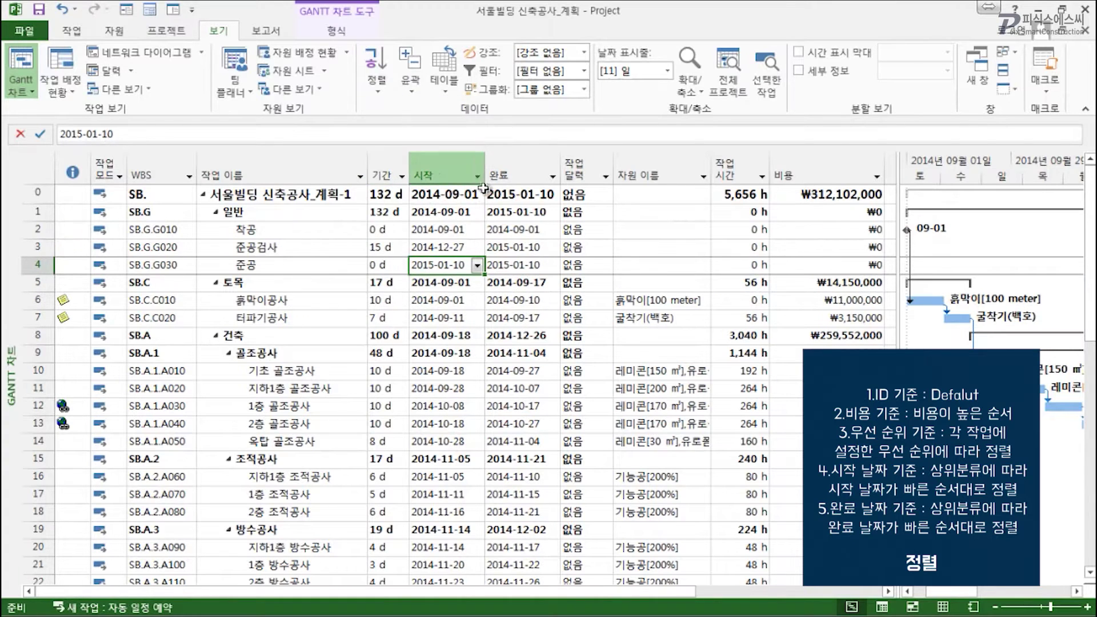
# Step: Sort the table in ascending text order (문자순) by WBS, then by task name (작업 이름)
pyautogui.click(189, 179)
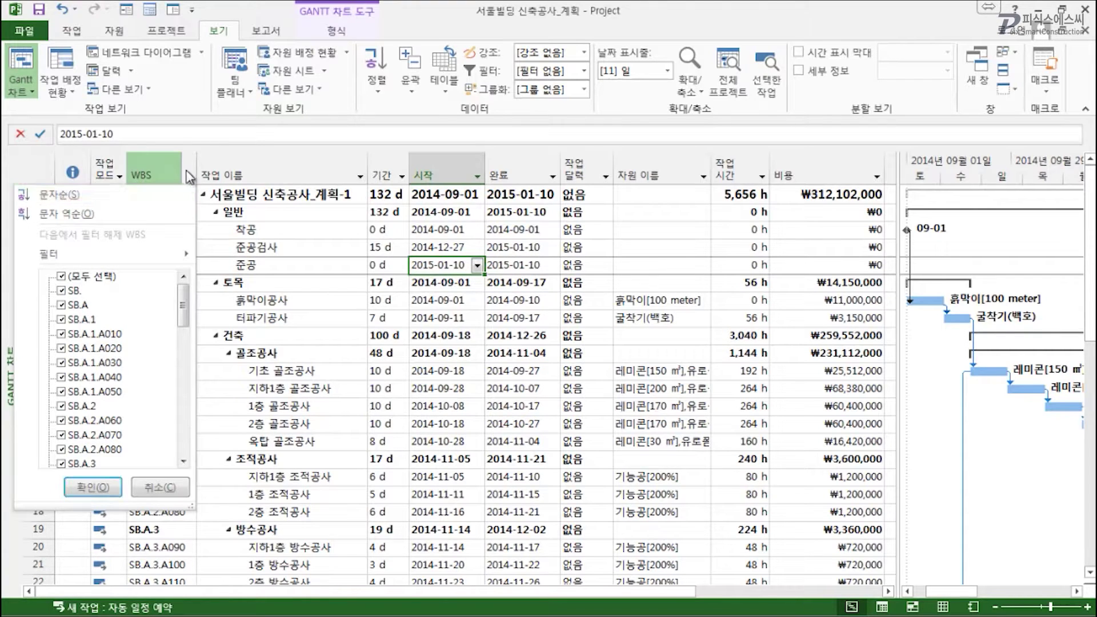
pyautogui.click(136, 201)
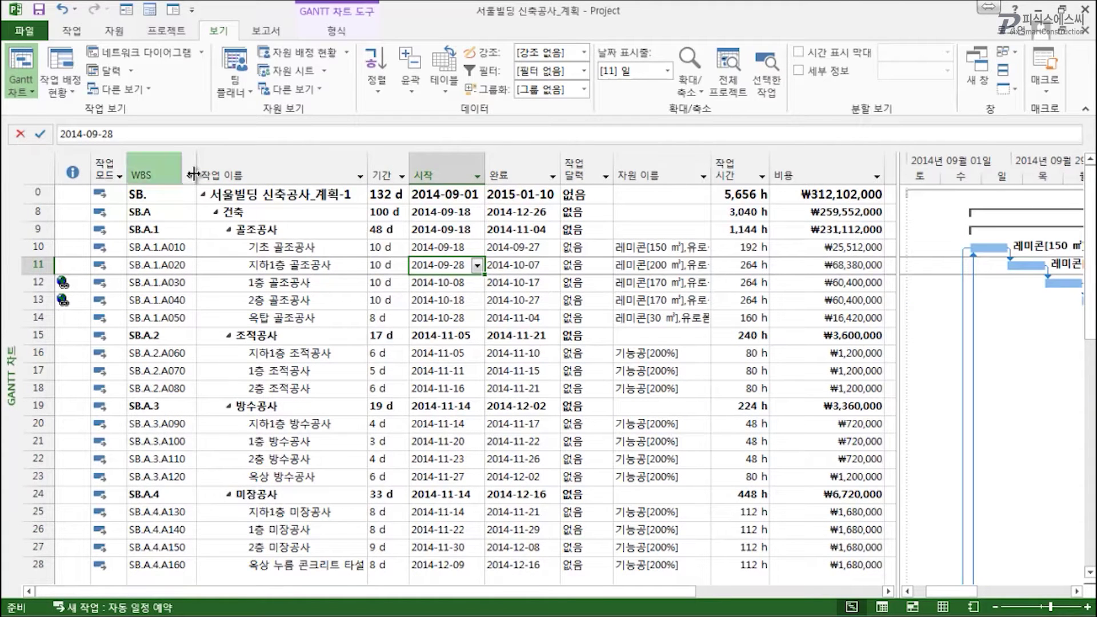
pyautogui.click(361, 178)
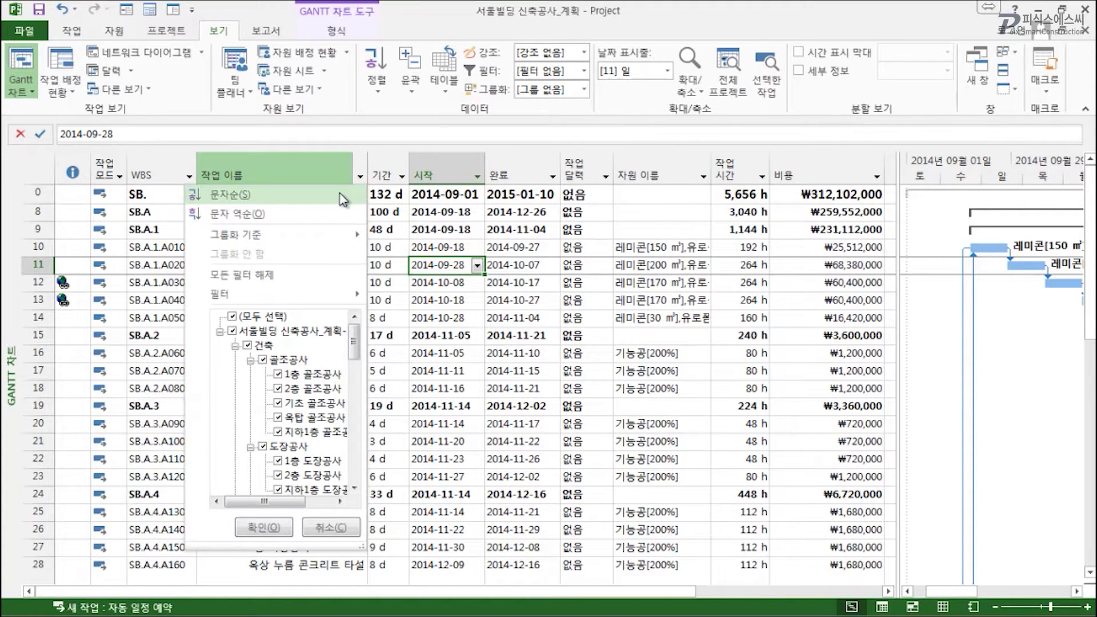
pyautogui.click(343, 197)
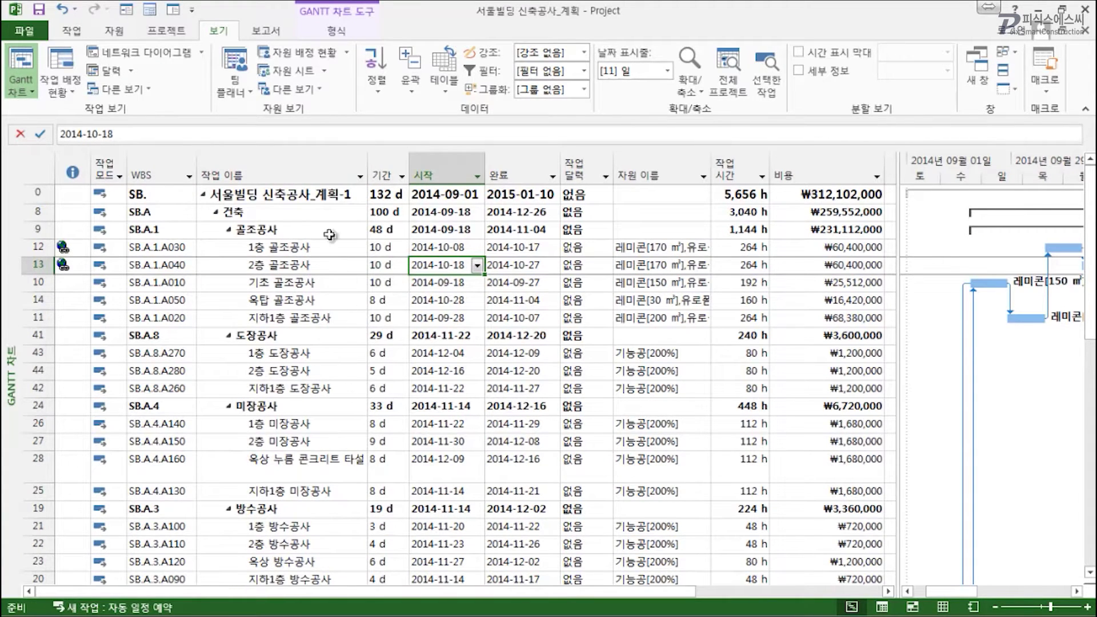
# Step: Sort the tasks by duration (기간) from smallest to largest (작은 값순), then from largest to smallest (큰 값순)
pyautogui.click(403, 177)
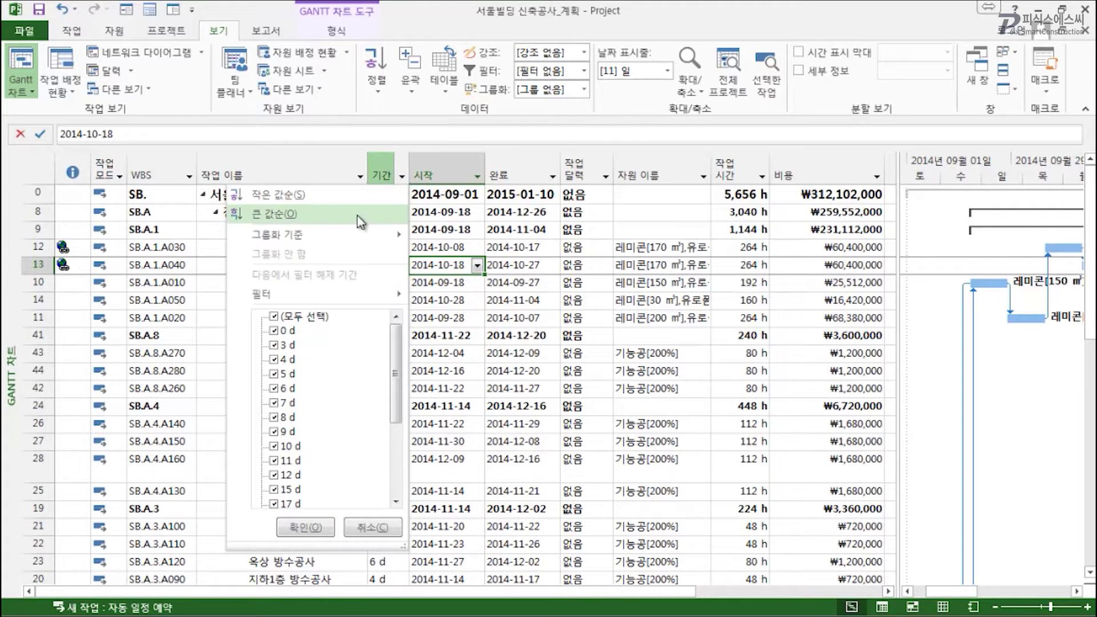
pyautogui.click(360, 195)
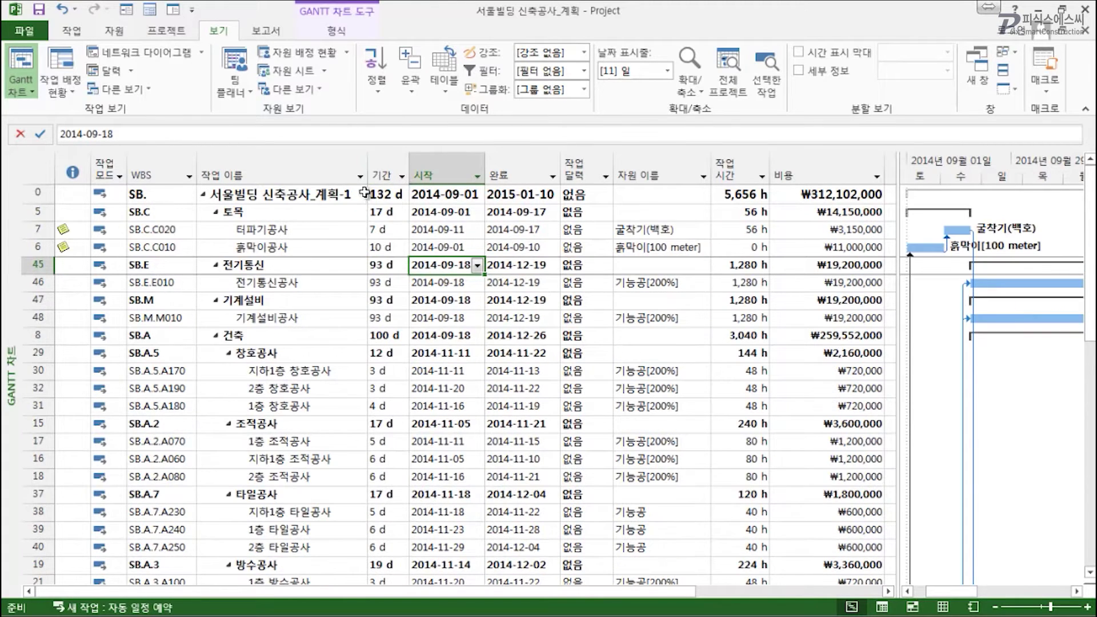
pyautogui.click(402, 177)
pyautogui.click(384, 216)
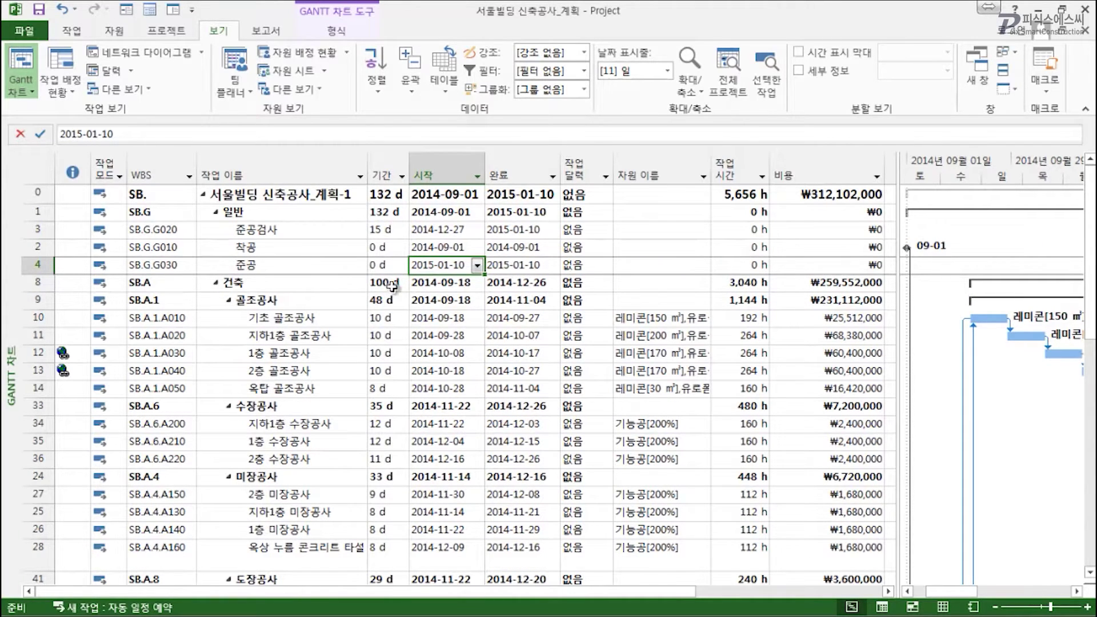
# Step: Return the task list to the default order by sorting it by ID (ID 기준)
pyautogui.click(353, 36)
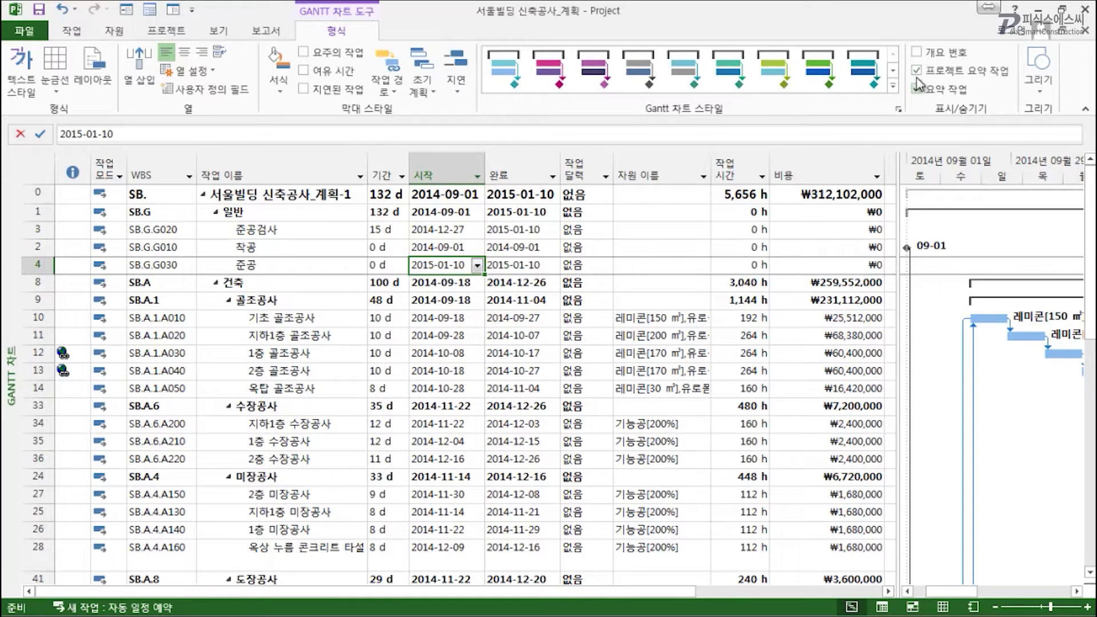
pyautogui.click(221, 36)
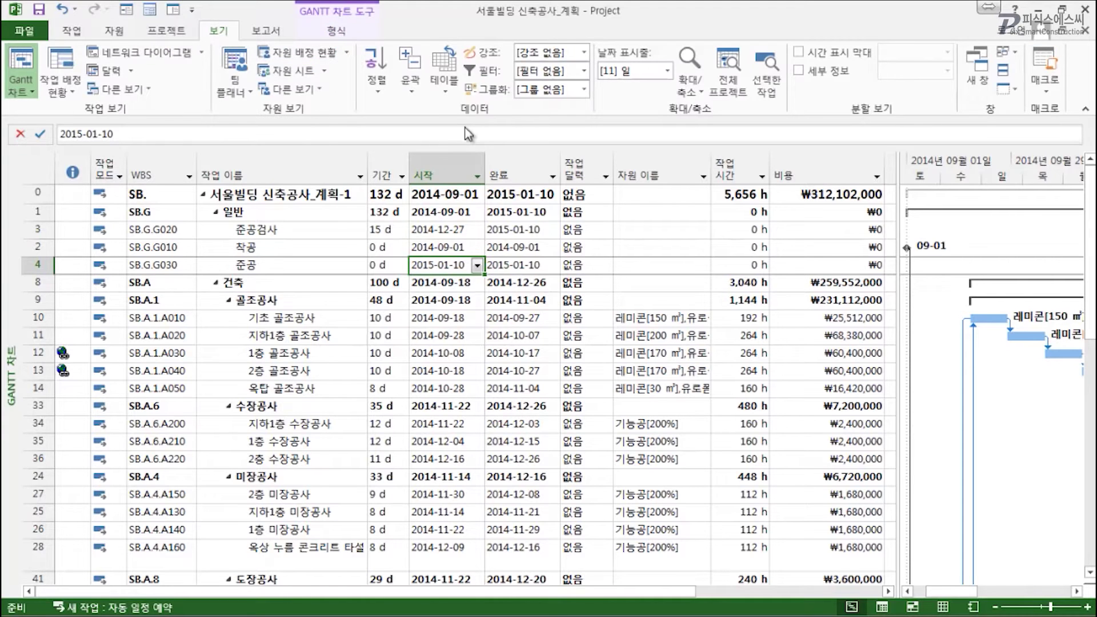
pyautogui.click(376, 77)
pyautogui.click(407, 186)
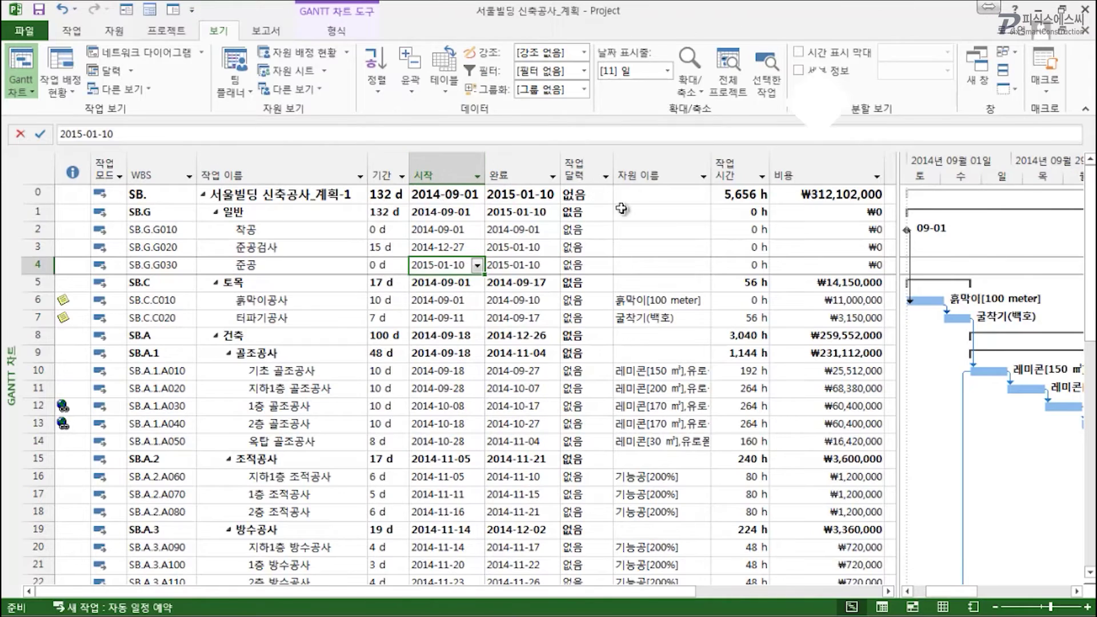
# Step: Group the tasks by duration (기간)
pyautogui.click(583, 89)
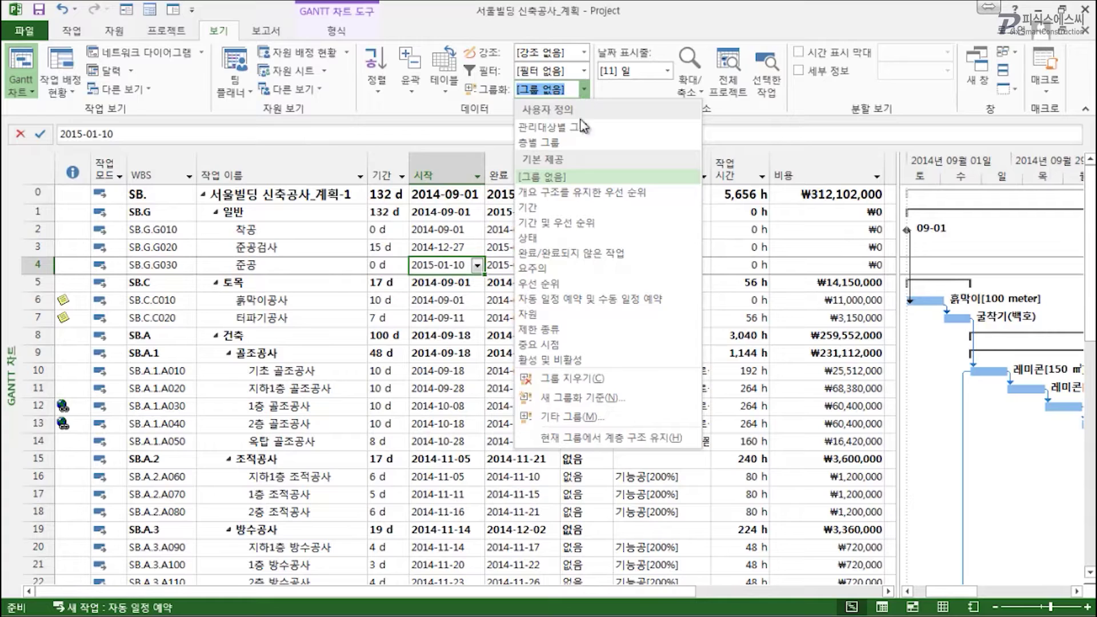
pyautogui.click(586, 212)
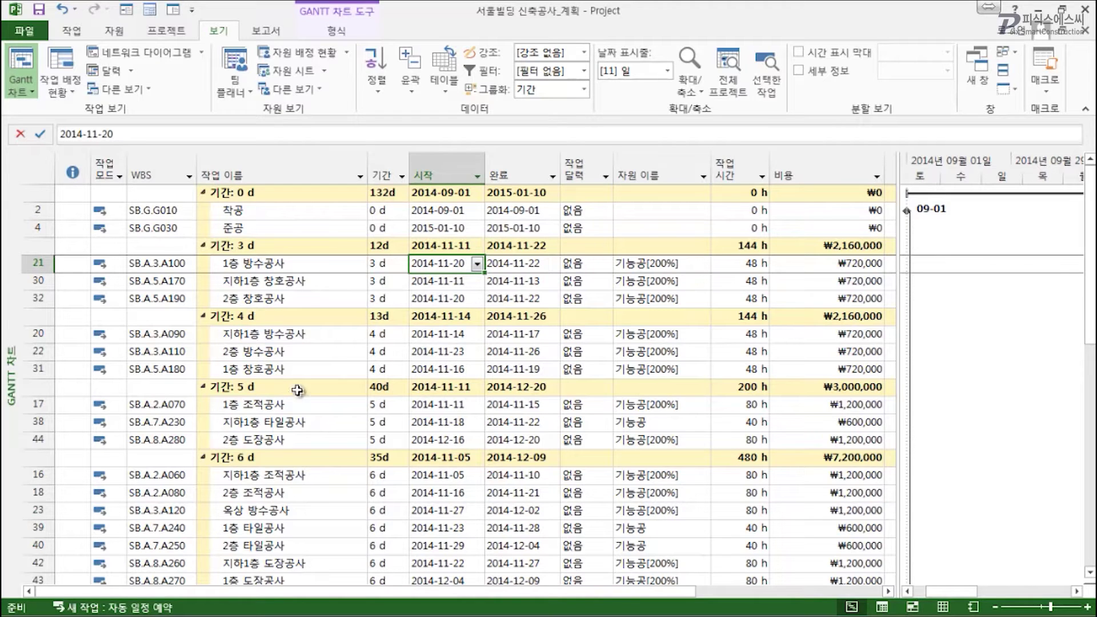
# Step: Group the tasks by criticality (요주의) and look through the non-critical and critical groups
pyautogui.click(584, 89)
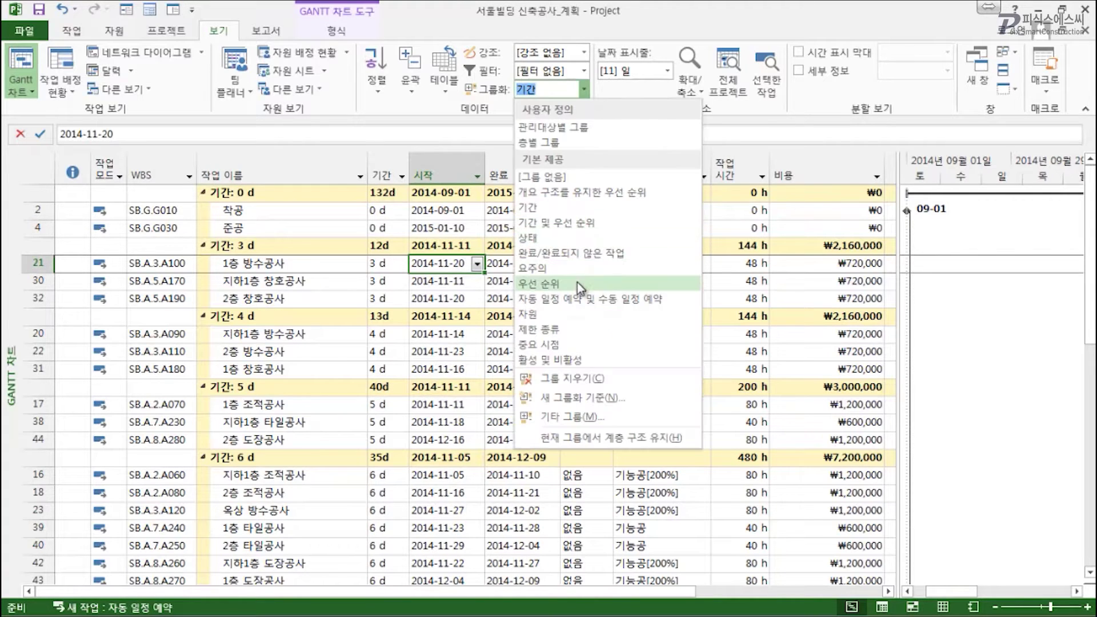
pyautogui.click(578, 273)
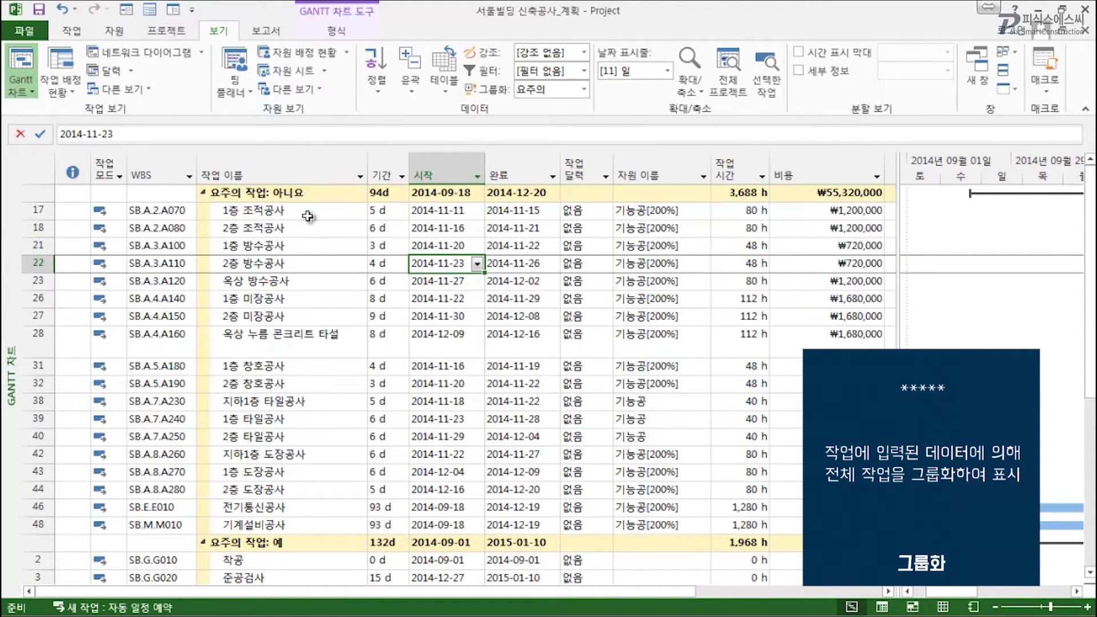
pyautogui.click(312, 213)
pyautogui.scroll(-3, 353, 260)
pyautogui.scroll(-2, 353, 260)
pyautogui.click(284, 297)
pyautogui.scroll(-1, 323, 283)
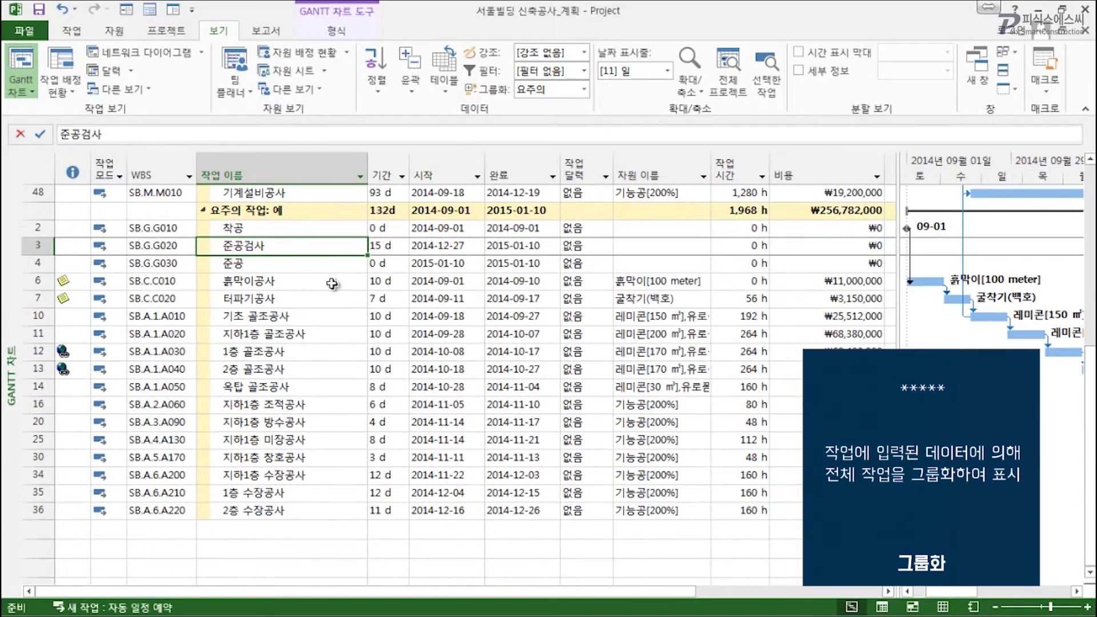
pyautogui.scroll(3, 415, 306)
pyautogui.scroll(-2, 400, 300)
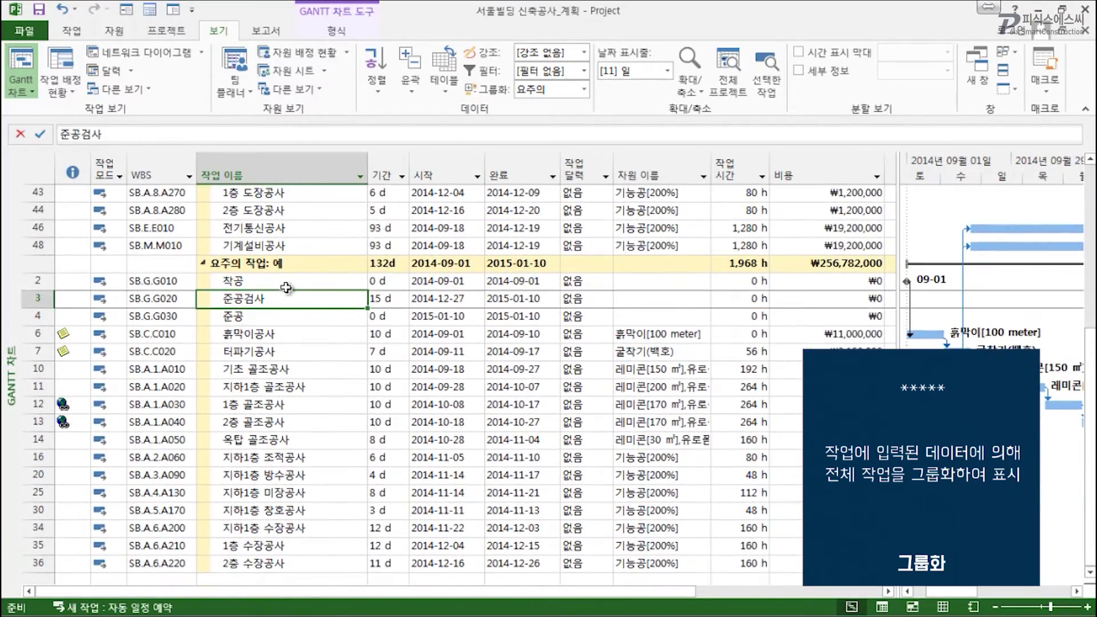
pyautogui.scroll(5, 478, 201)
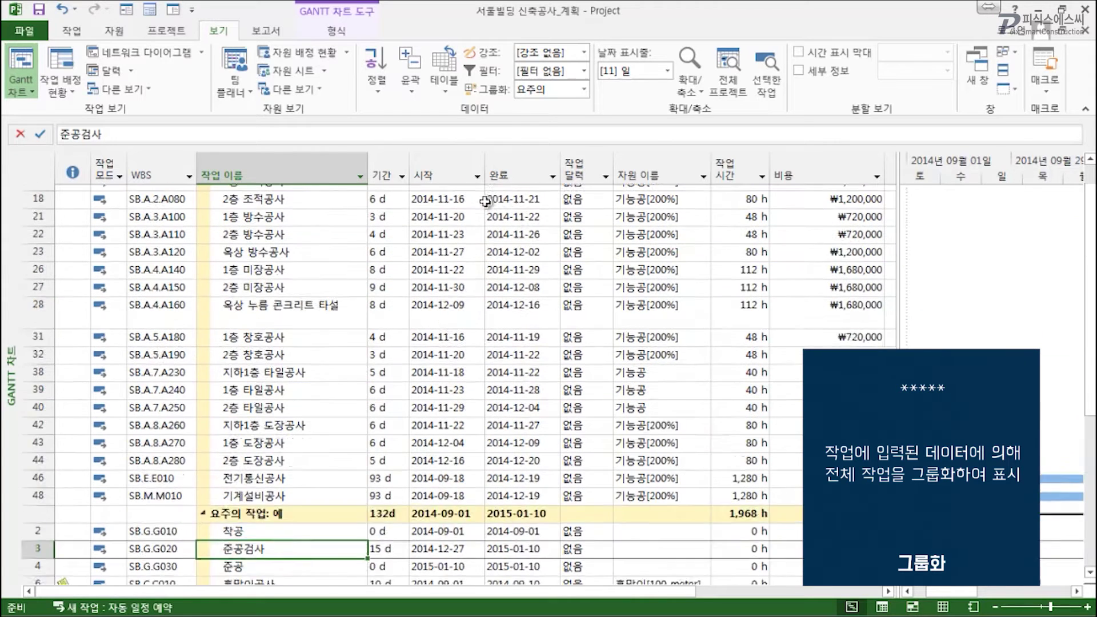
# Step: Group the tasks by resource (자원) and return the list to no grouping ([그룹 없음])
pyautogui.click(584, 90)
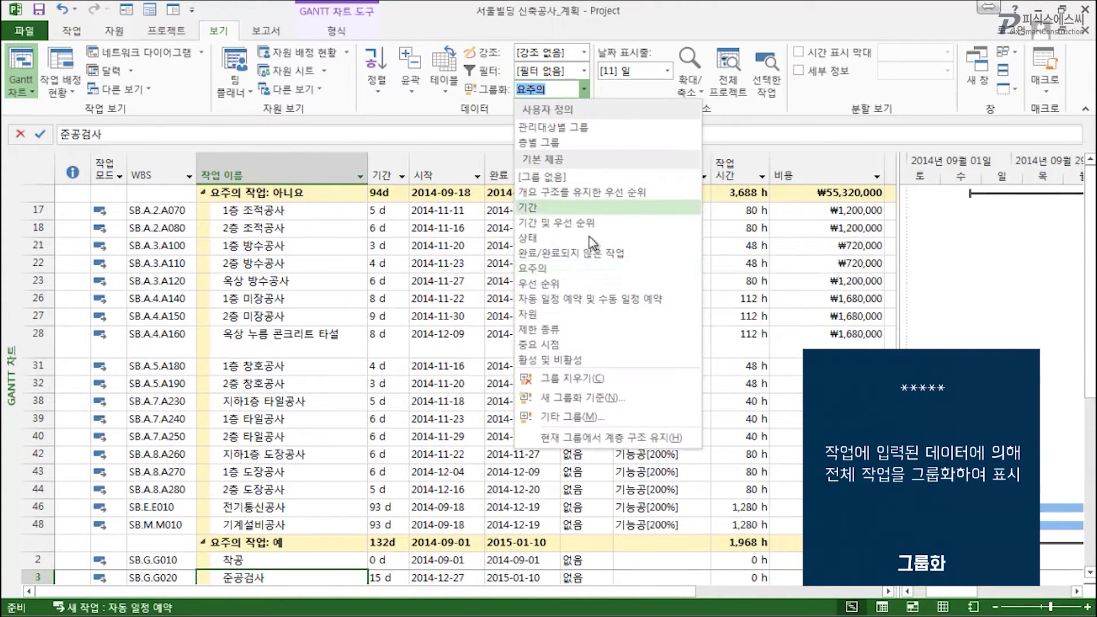
pyautogui.click(584, 318)
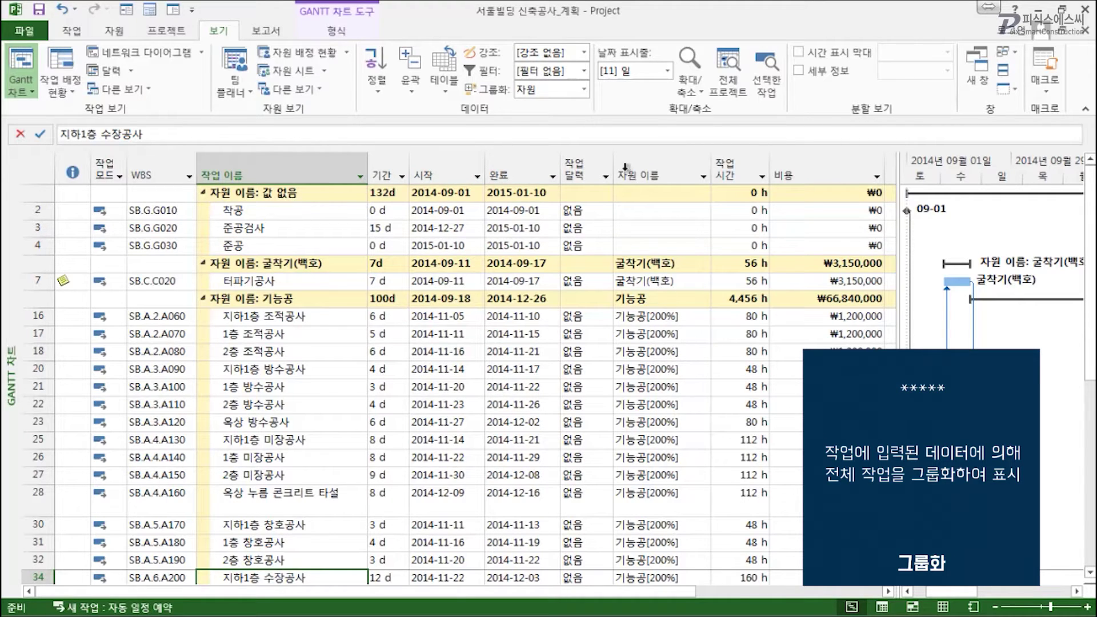
pyautogui.click(583, 90)
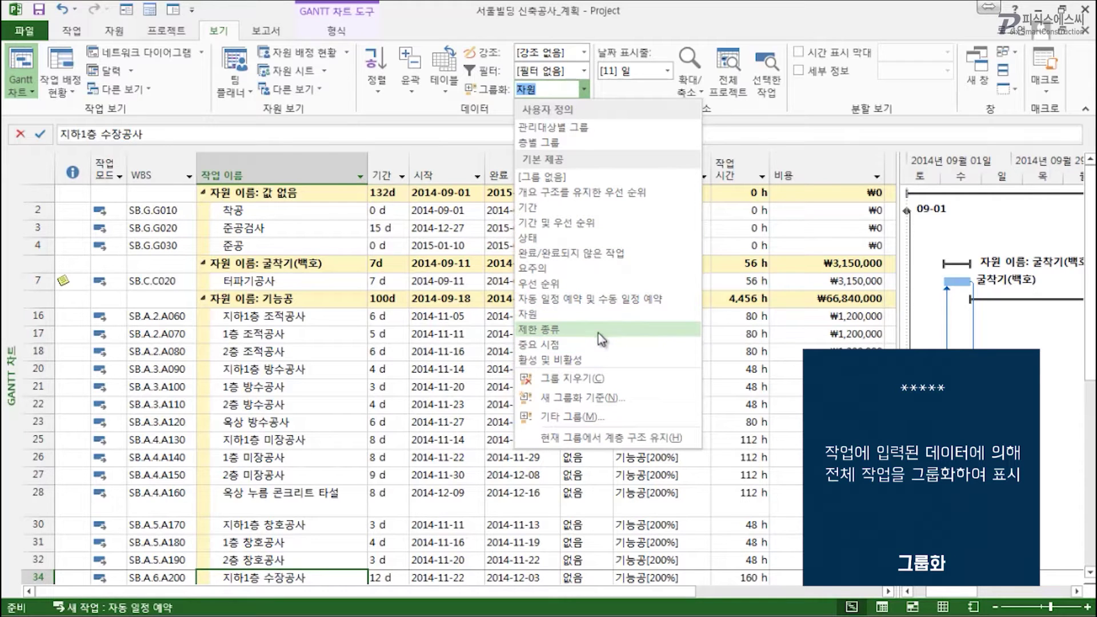
pyautogui.click(592, 184)
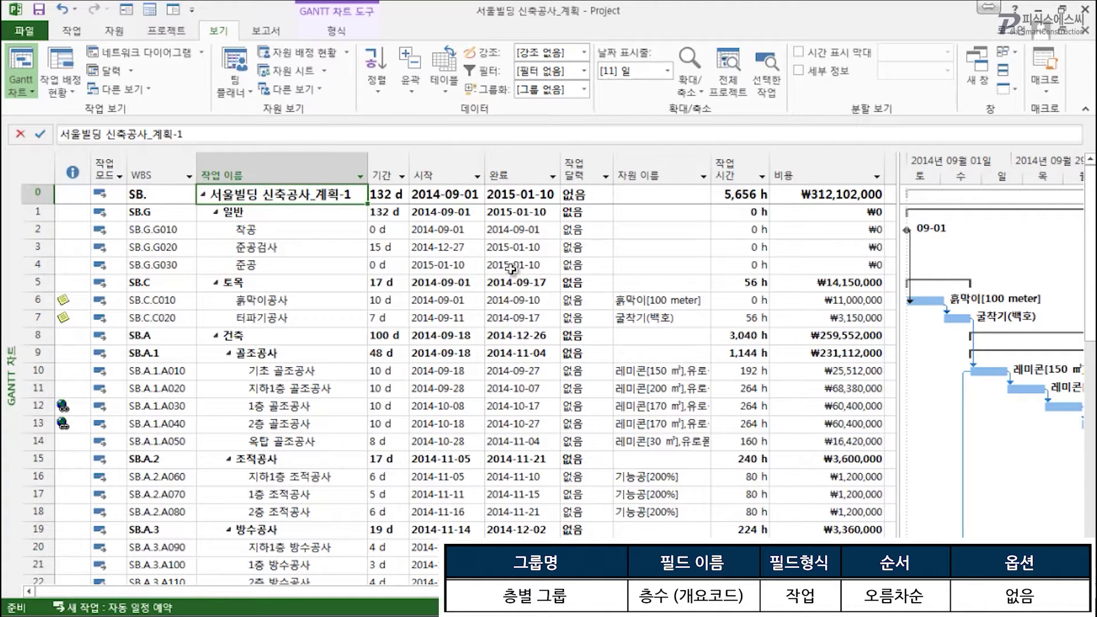
# Step: Create a new group definition and name it 층별 그룹
pyautogui.click(584, 90)
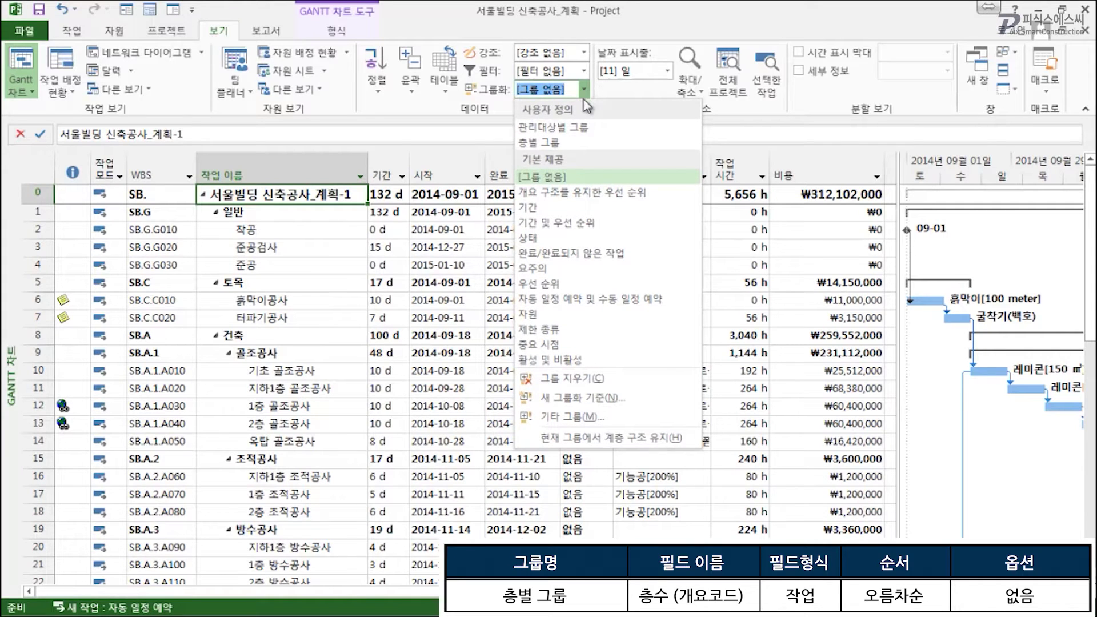
pyautogui.click(610, 399)
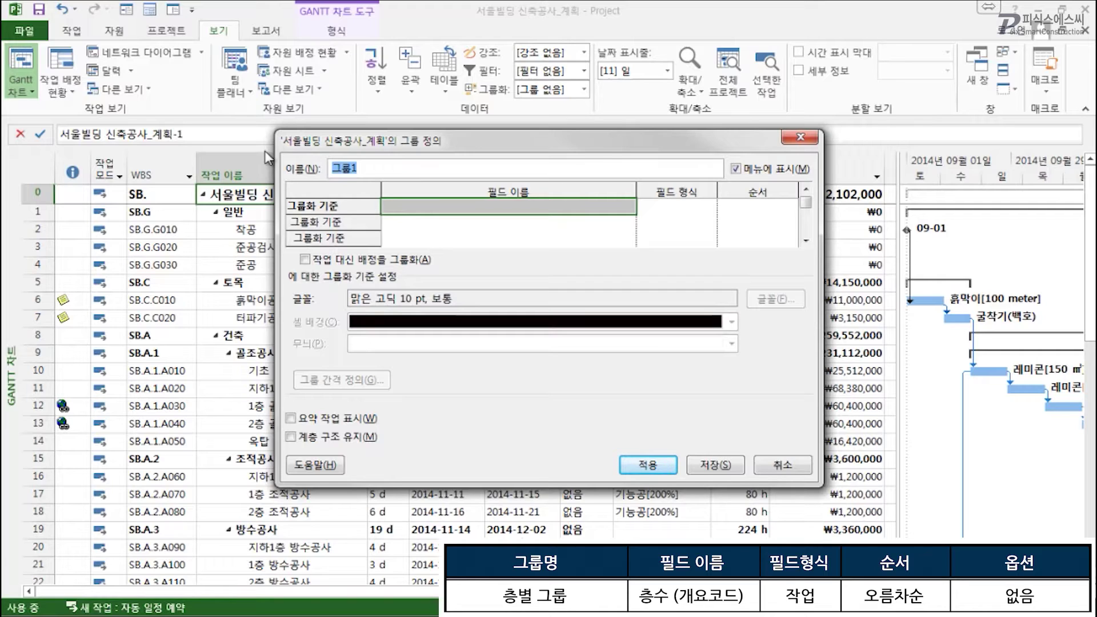
pyautogui.write('cmd')
pyautogui.write('별 그룹')
# Step: Set the definition's first grouping field to 층수 (개요 코드1) and apply the group to the task list
pyautogui.click(602, 207)
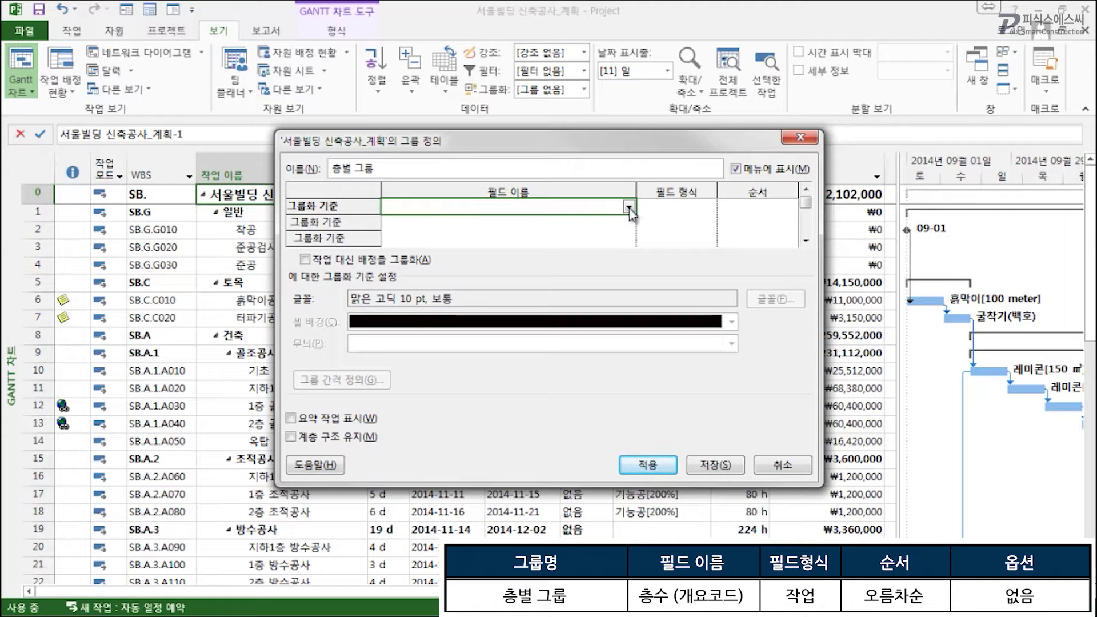
pyautogui.click(629, 207)
pyautogui.moveTo(629, 66); pyautogui.dragTo(625, 336)
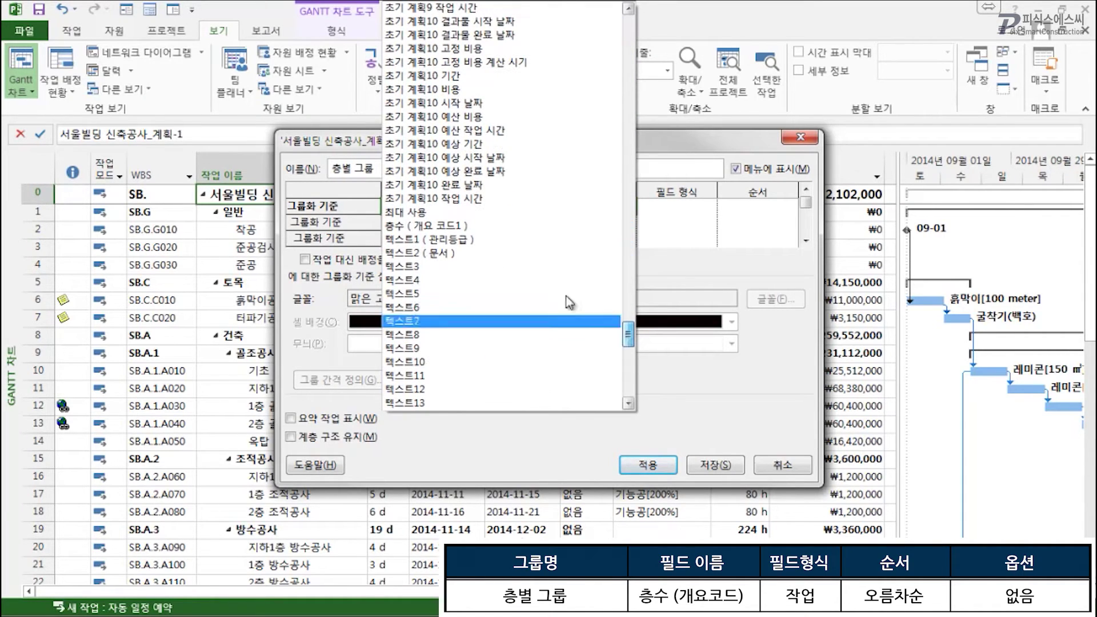
pyautogui.click(499, 226)
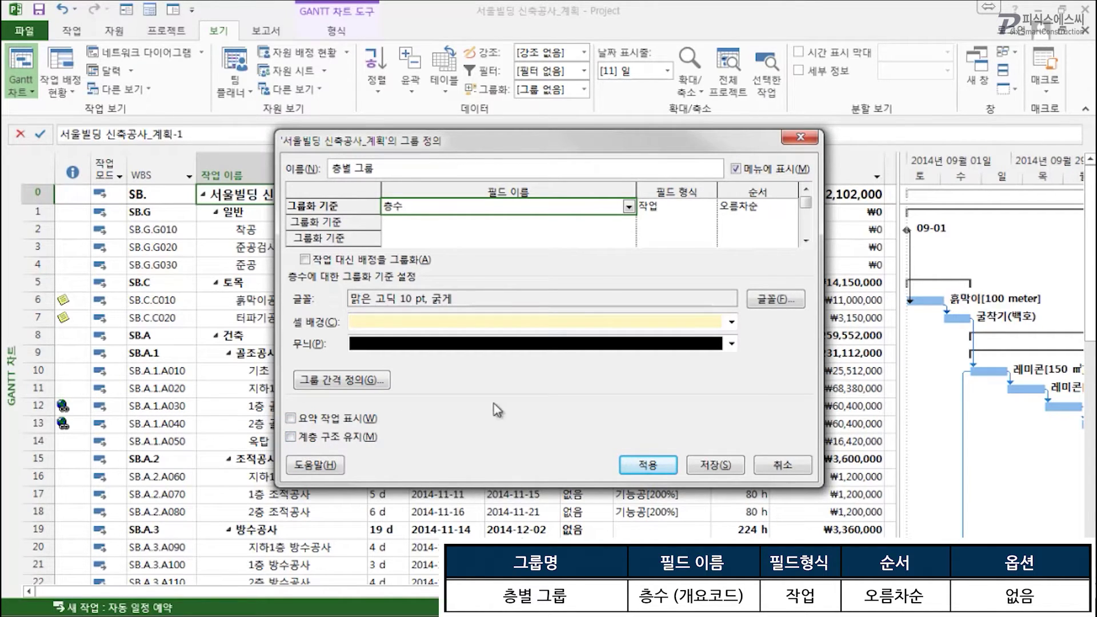
pyautogui.click(654, 459)
pyautogui.click(489, 365)
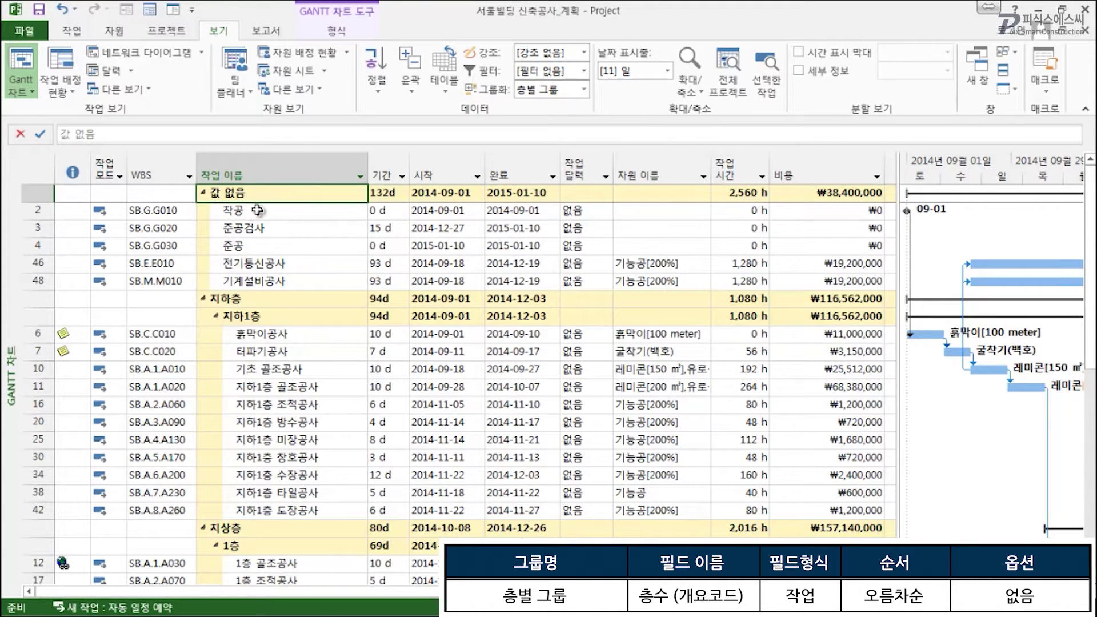
# Step: Examine how the tasks are arranged by floor, from the no-value group through the basement and above-ground floors
pyautogui.click(262, 217)
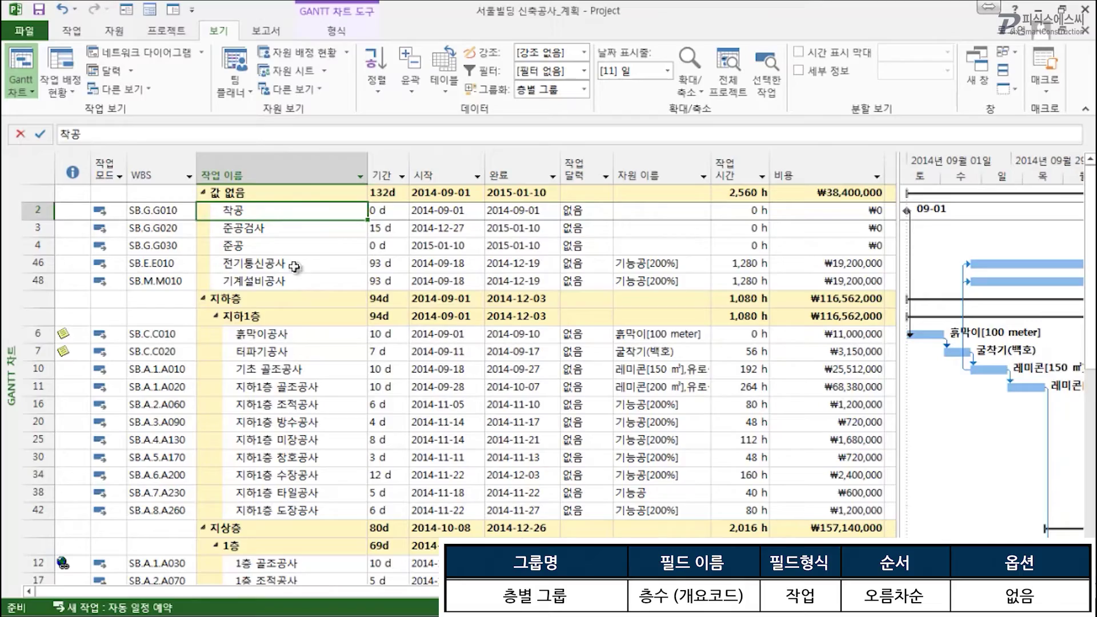
pyautogui.scroll(-1, 294, 273)
pyautogui.scroll(-1, 294, 273)
pyautogui.scroll(-1, 348, 401)
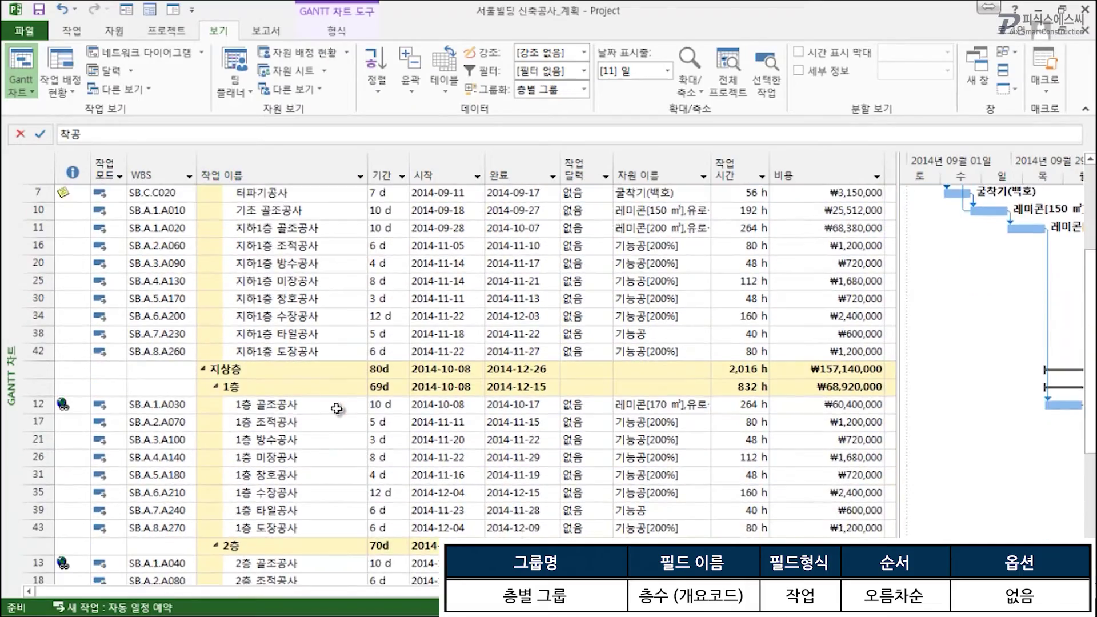
pyautogui.scroll(-1, 297, 405)
pyautogui.scroll(-5, 291, 402)
pyautogui.scroll(2, 361, 411)
pyautogui.scroll(8, 361, 411)
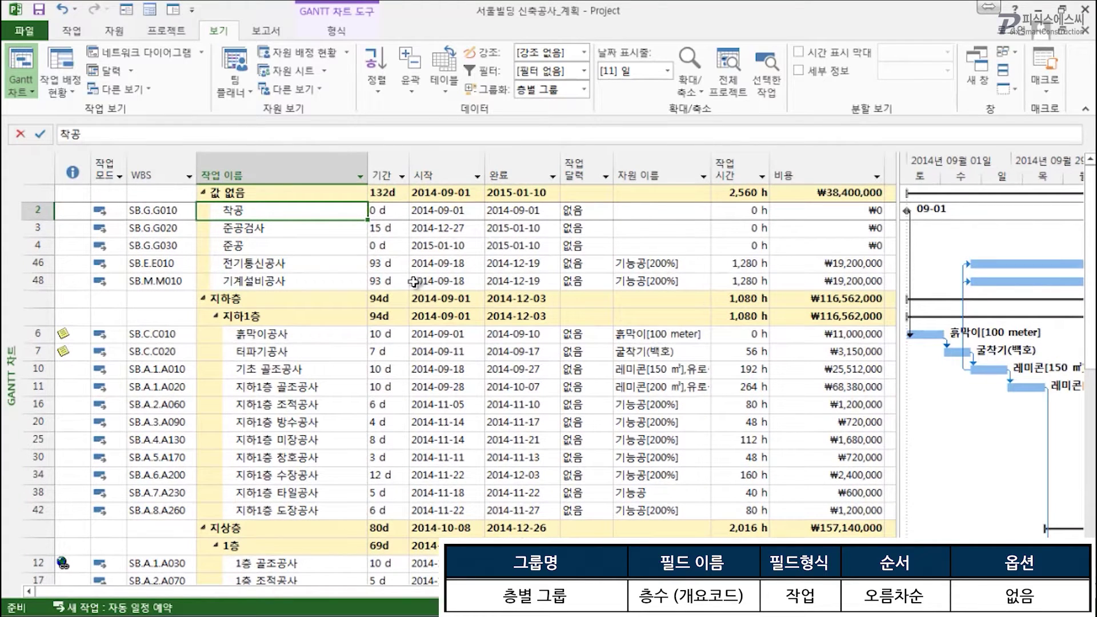
pyautogui.click(585, 90)
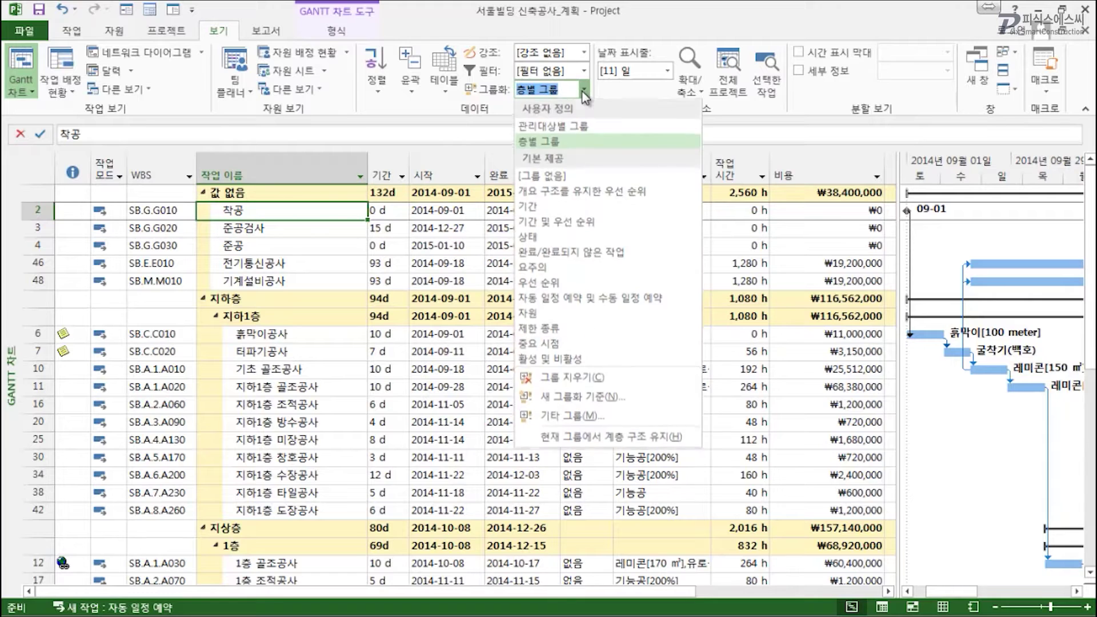
pyautogui.click(600, 399)
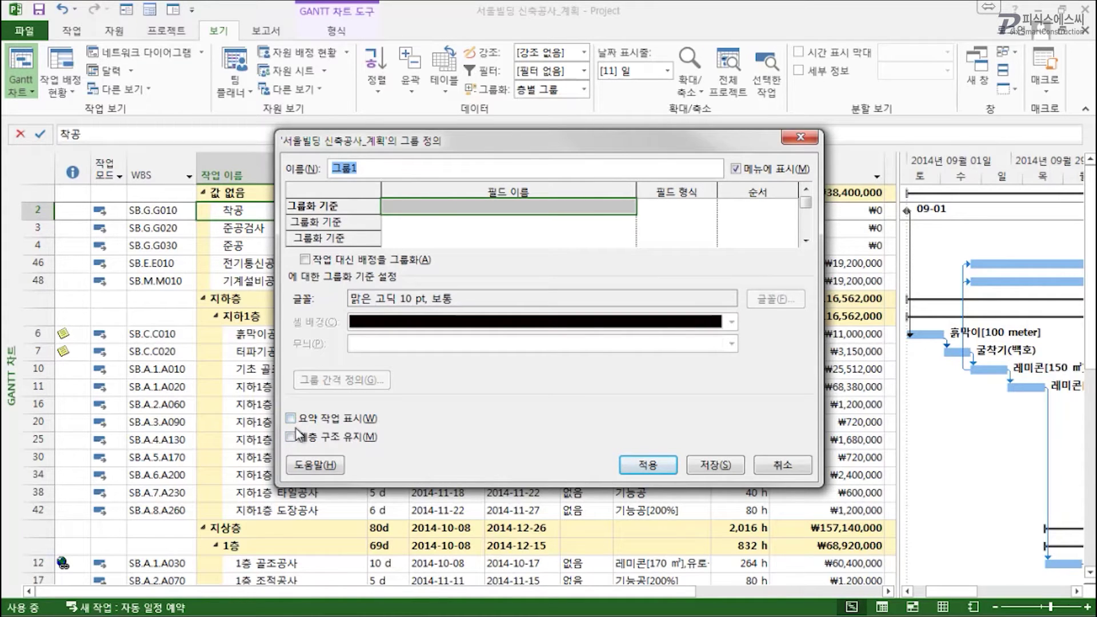
pyautogui.click(770, 465)
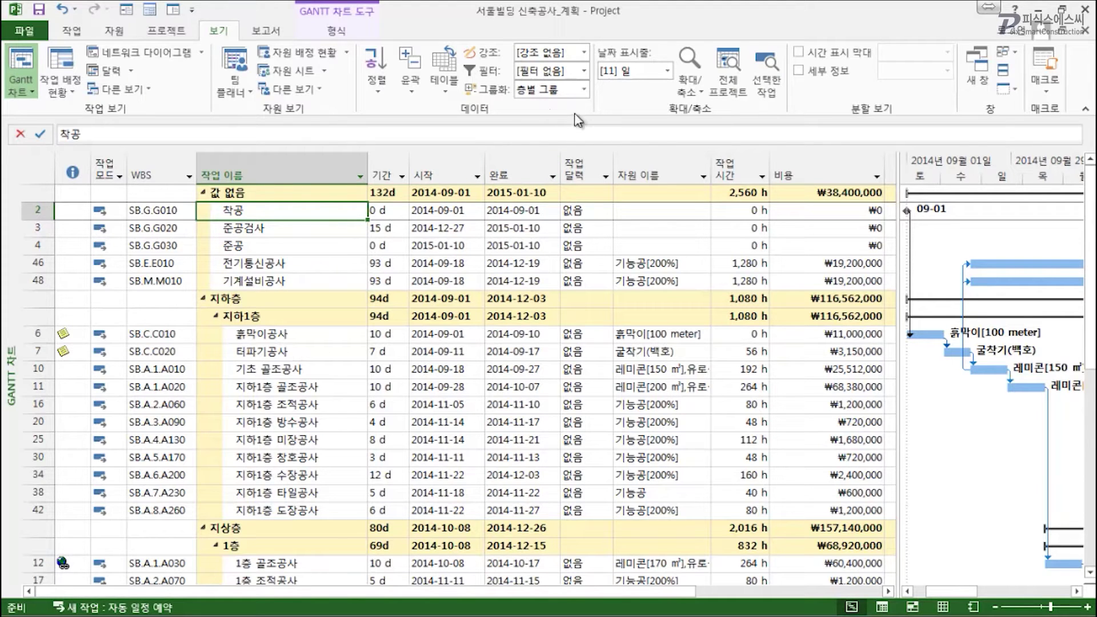
# Step: Remove the grouping ([그룹 없음]) and filter the task list to critical tasks (요주의)
pyautogui.click(583, 90)
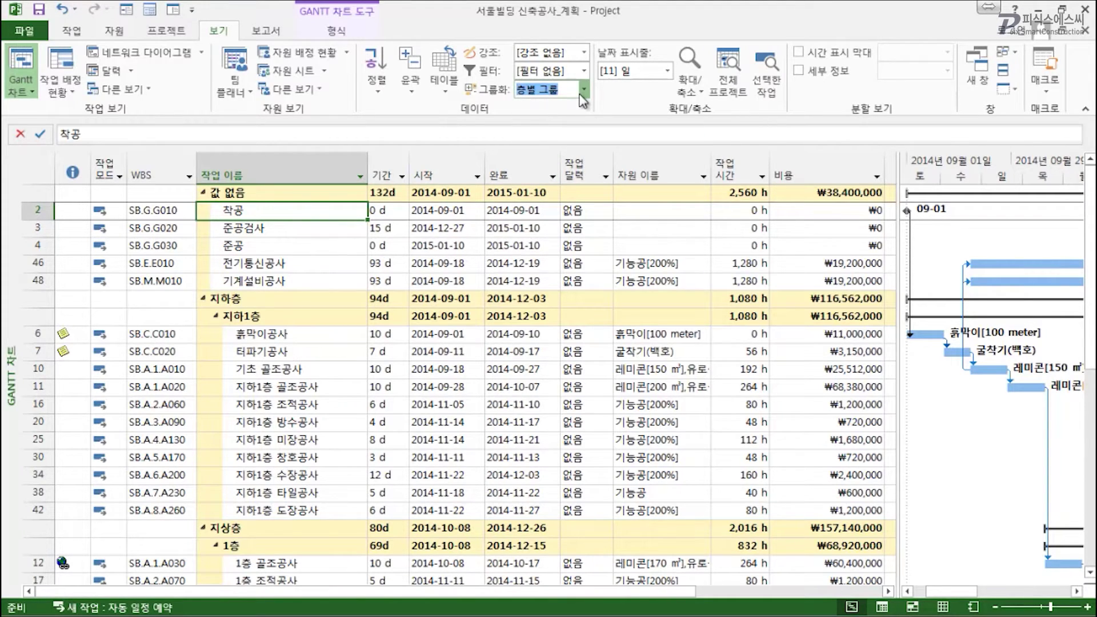
pyautogui.click(571, 176)
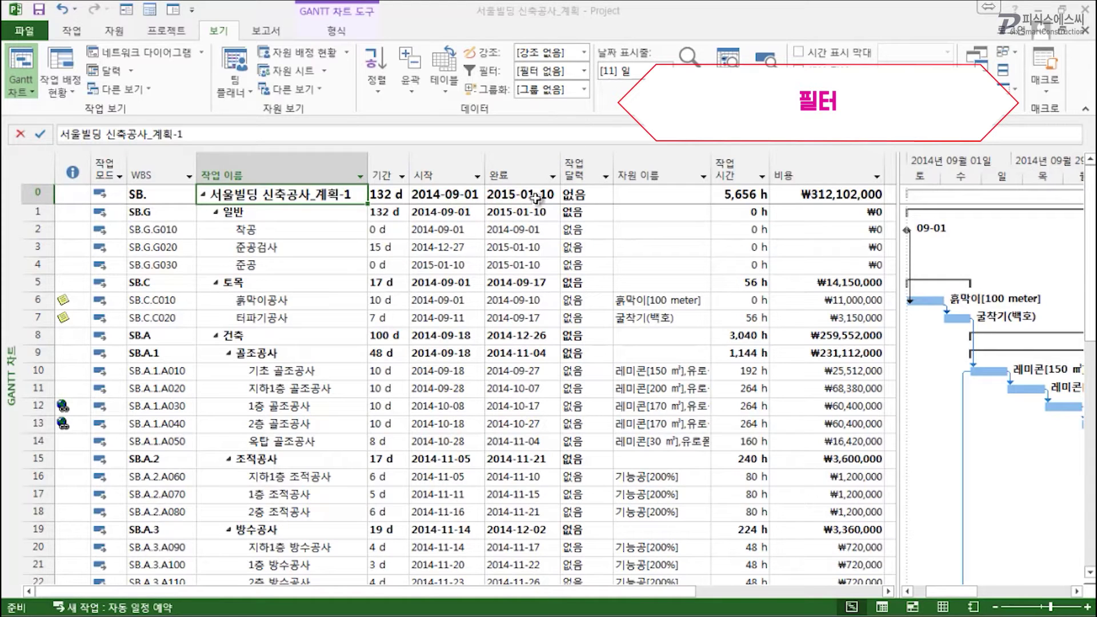
pyautogui.click(584, 71)
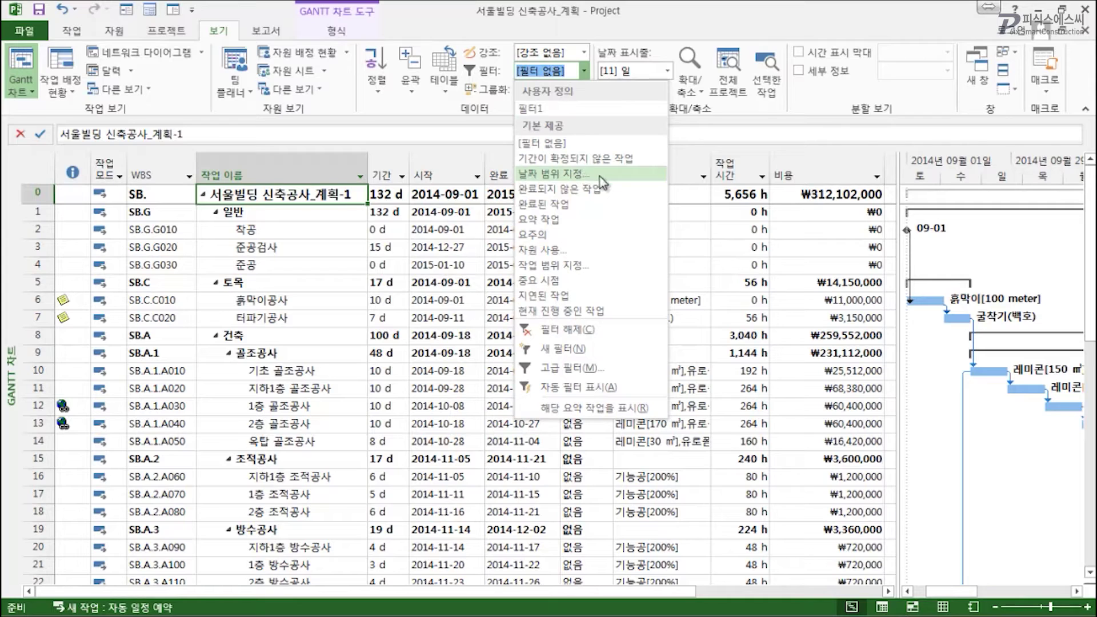
pyautogui.click(581, 237)
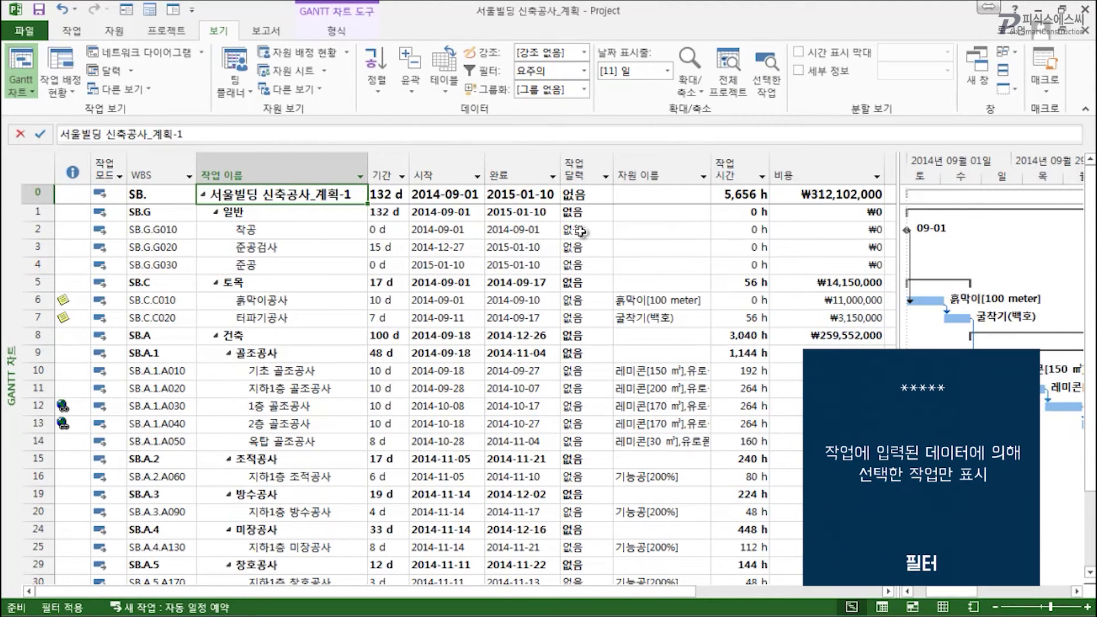
pyautogui.click(431, 264)
pyautogui.scroll(-5, 486, 352)
pyautogui.scroll(3, 485, 352)
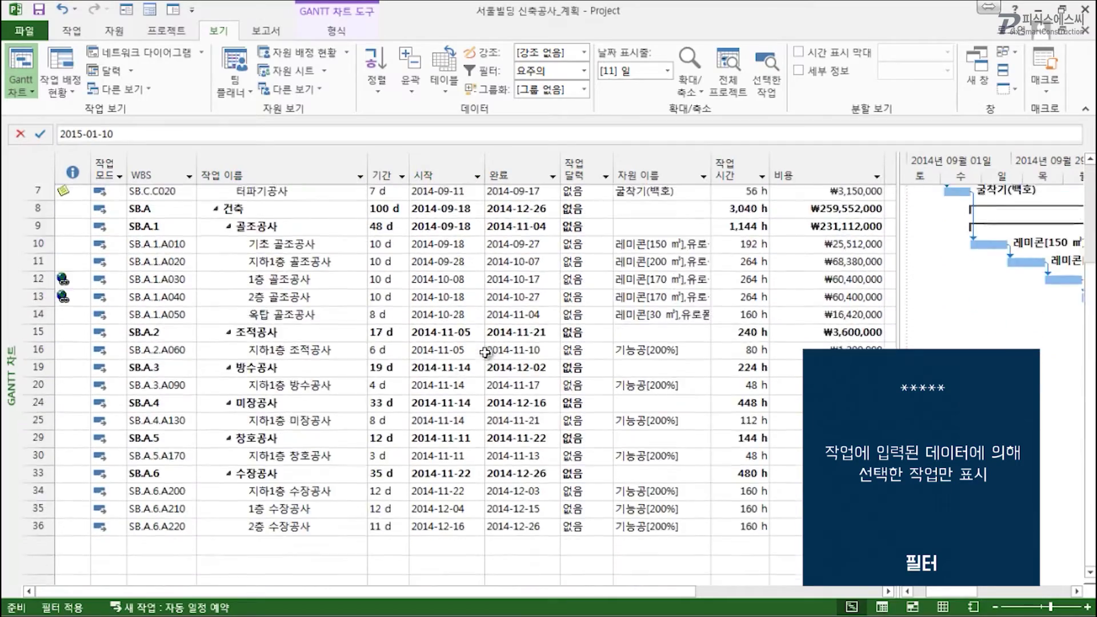
pyautogui.scroll(3, 486, 352)
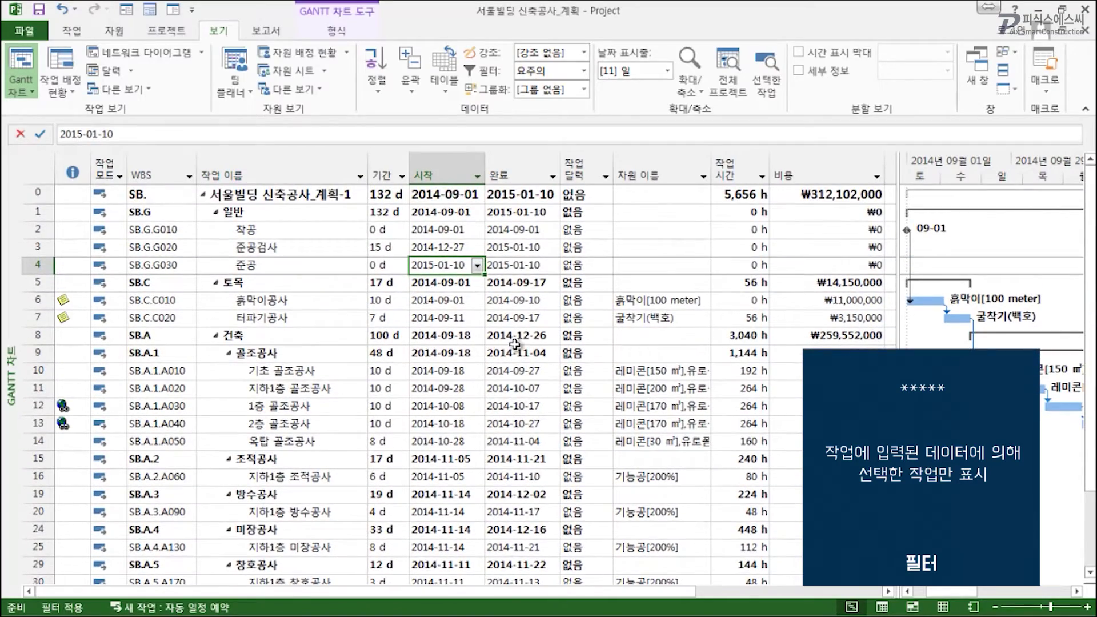
# Step: Filter the tasks by resource usage (자원 사용) for the resource 형틀공, and clear the filter to show all tasks
pyautogui.click(584, 72)
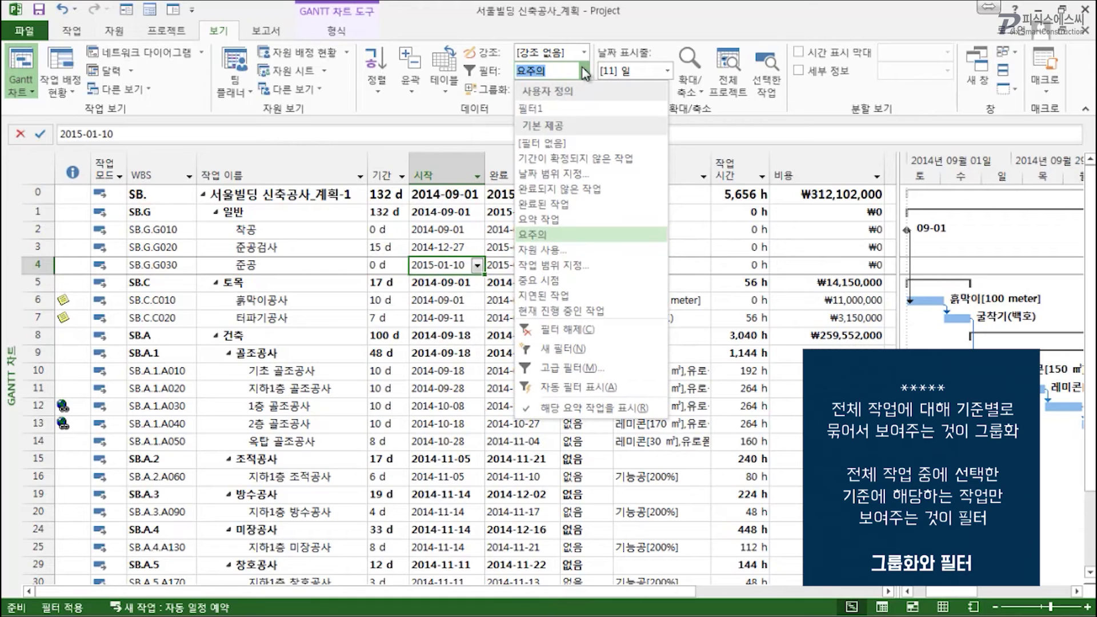
pyautogui.click(560, 251)
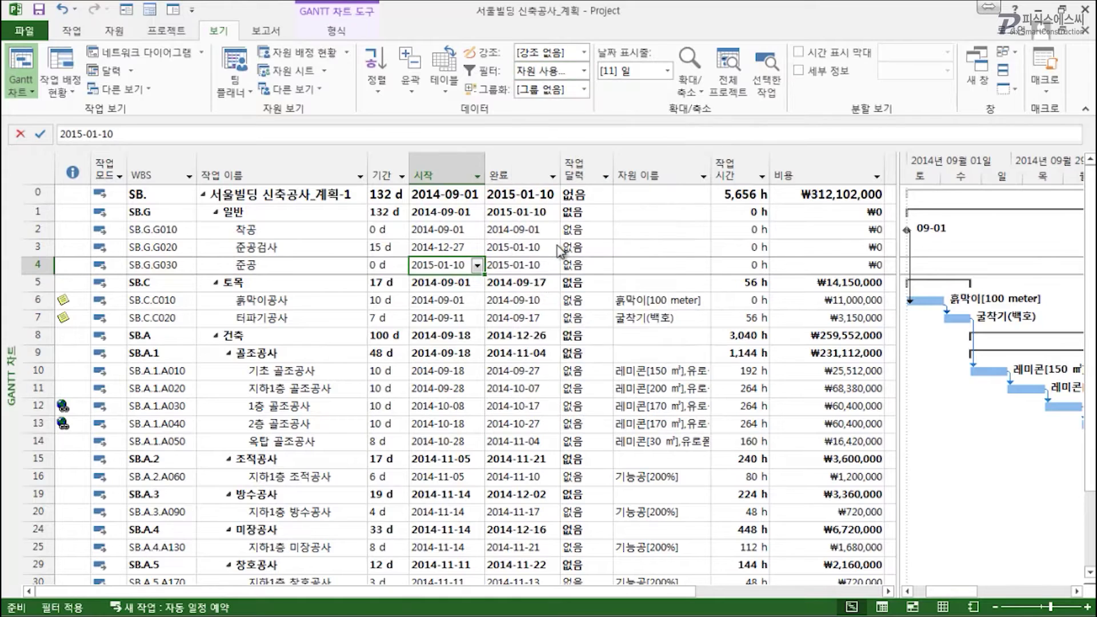
pyautogui.click(595, 319)
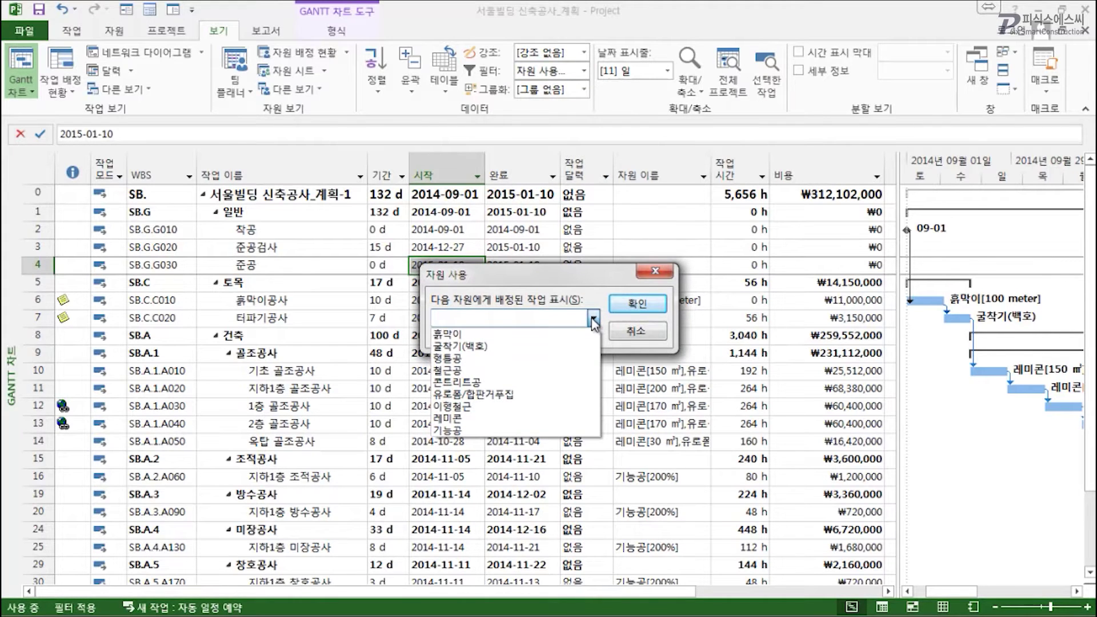
pyautogui.click(528, 358)
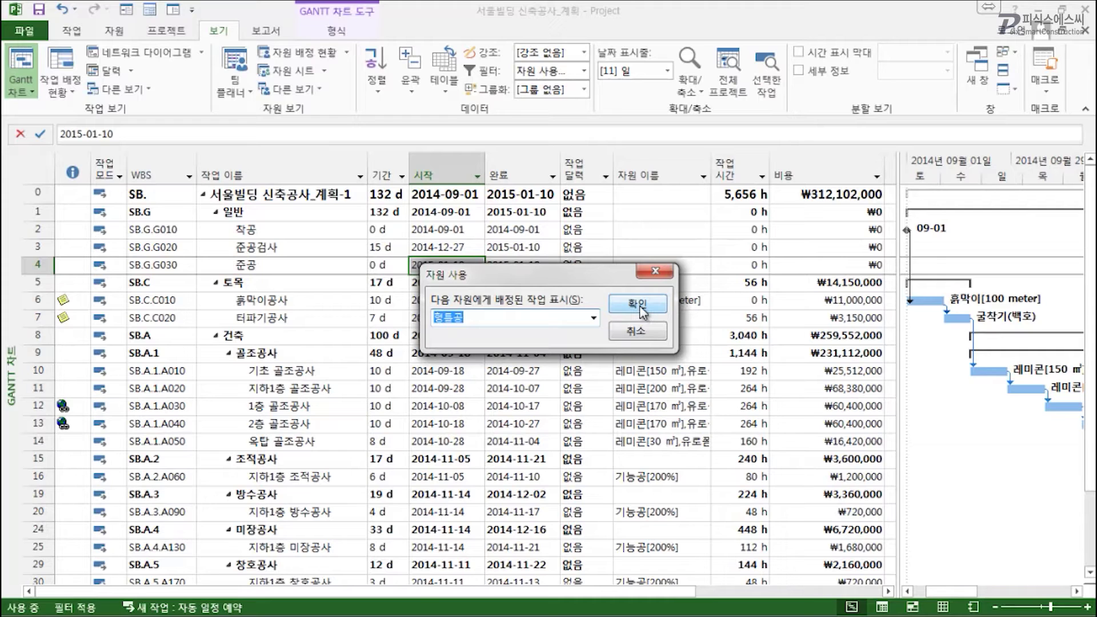
pyautogui.click(639, 306)
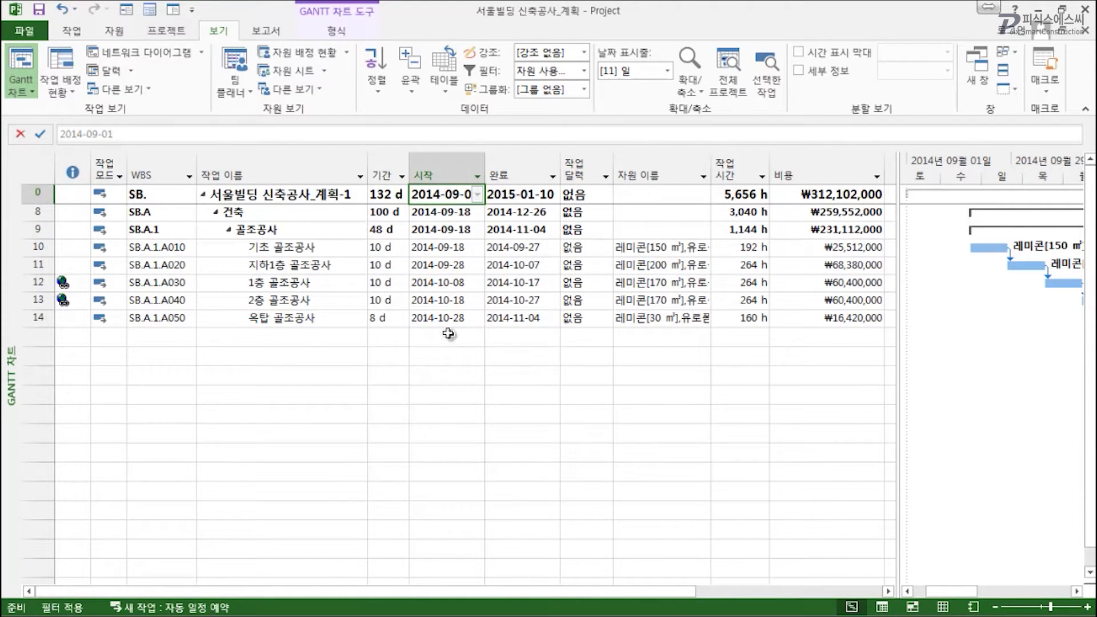
pyautogui.click(584, 71)
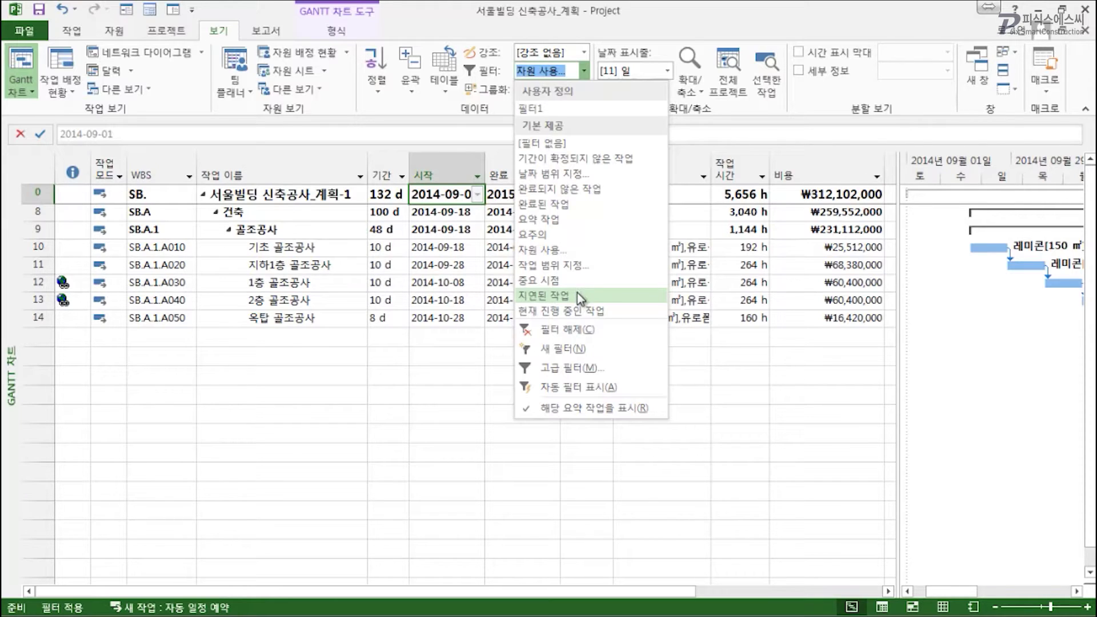
pyautogui.click(580, 328)
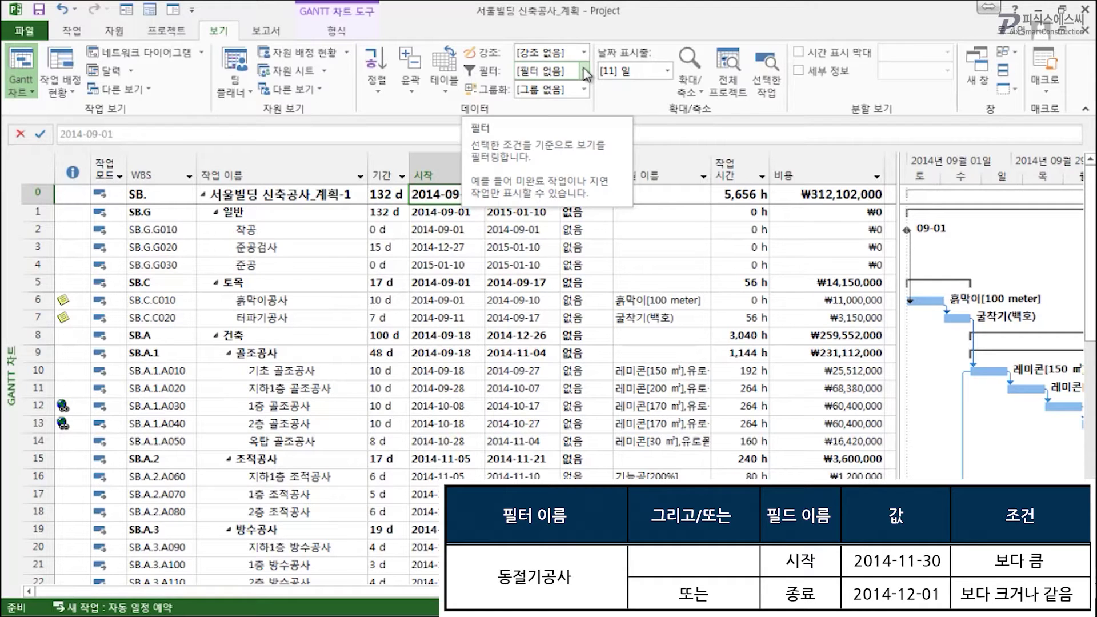
# Step: Start a new task filter and name it 동절기공사
pyautogui.click(584, 71)
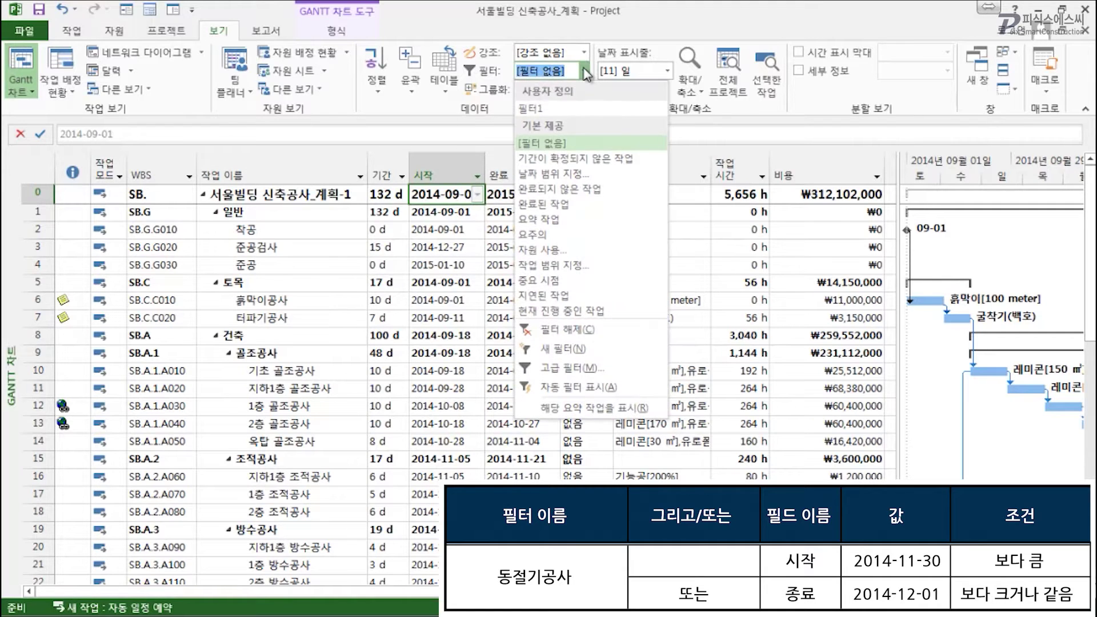
pyautogui.click(583, 352)
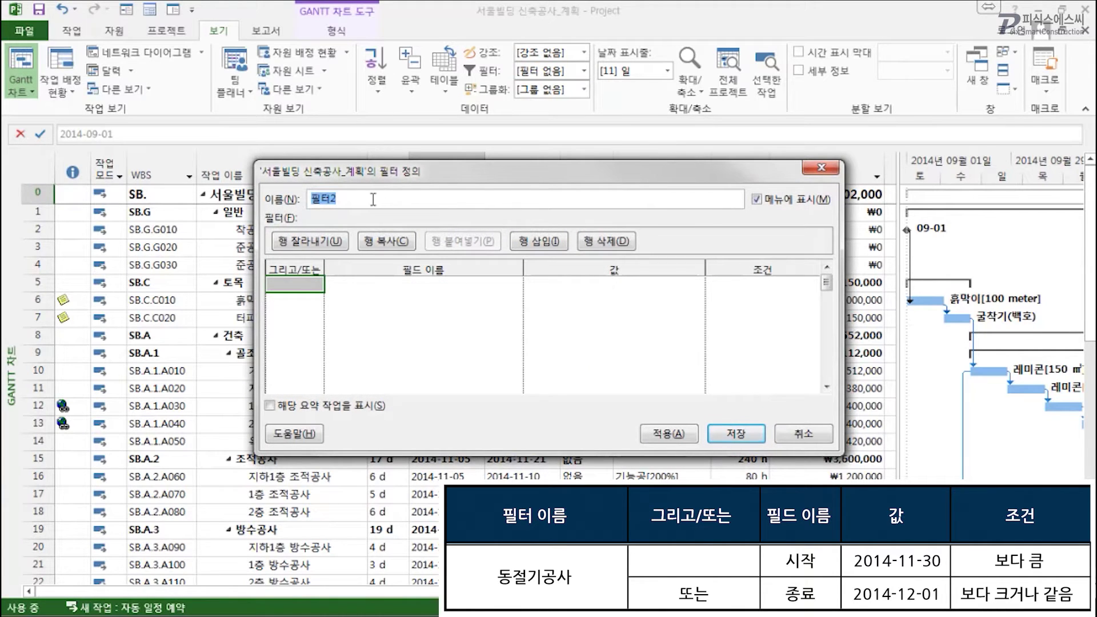
pyautogui.moveTo(373, 199); pyautogui.dragTo(285, 206)
pyautogui.write('eh')
pyautogui.write('동절기공사')
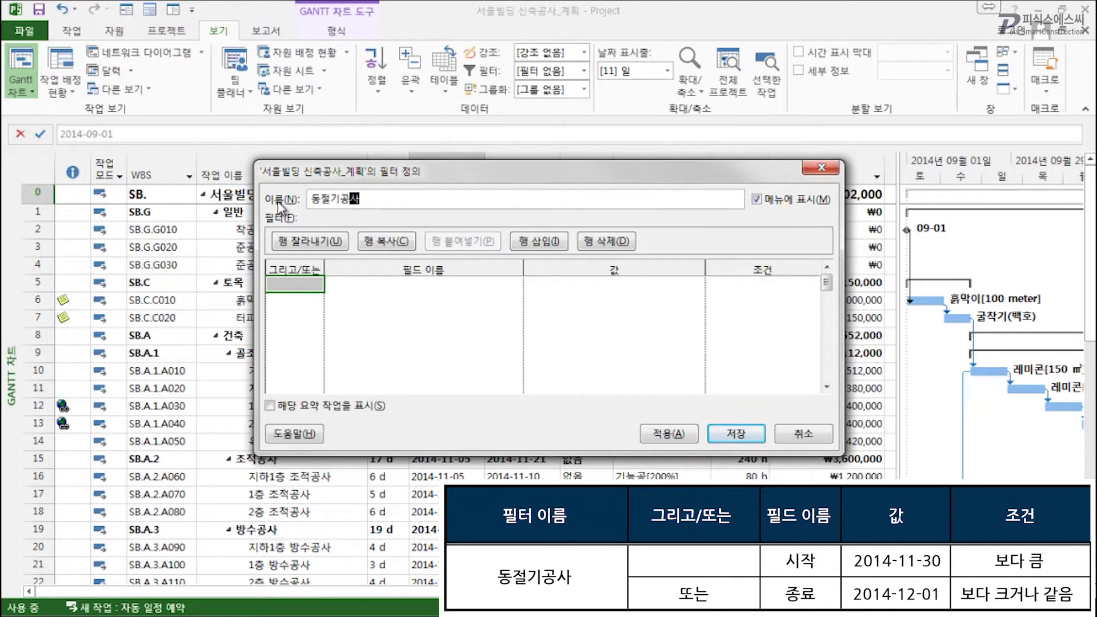
# Step: Define the filter's first criterion as field 시작, value 2014-11-30, with the condition 보다 큼
pyautogui.click(394, 285)
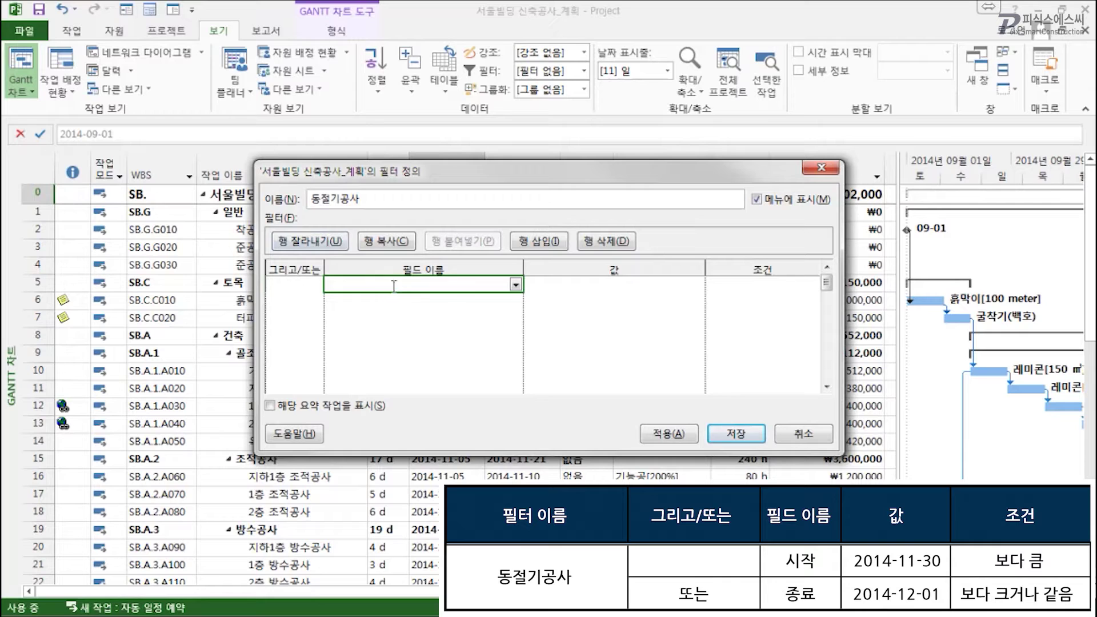
pyautogui.click(516, 286)
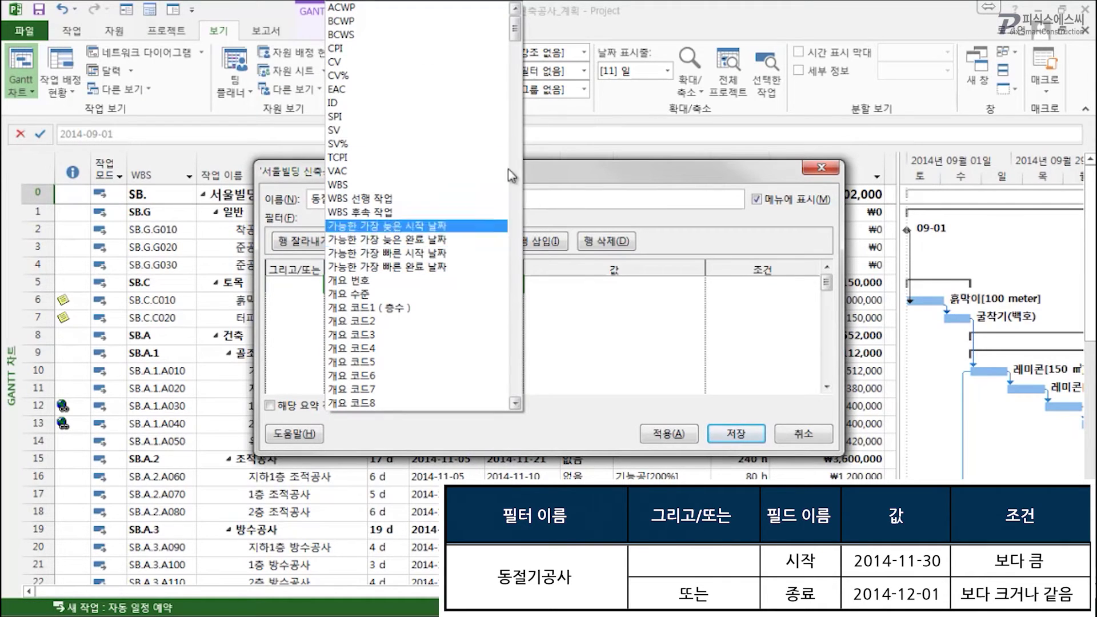
pyautogui.moveTo(515, 31); pyautogui.dragTo(517, 137)
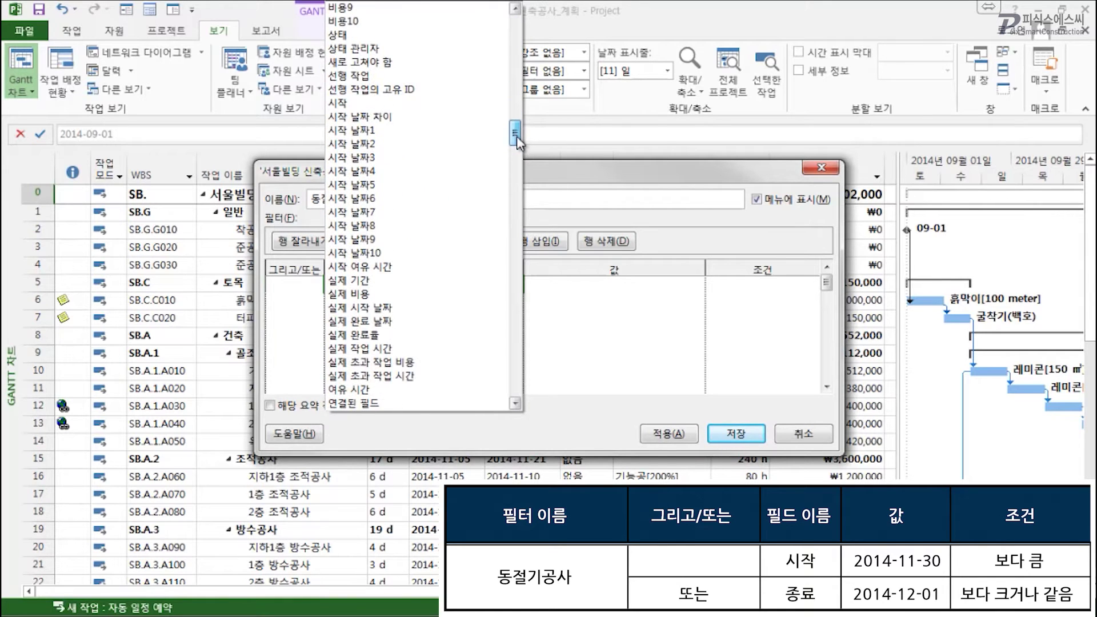
pyautogui.click(432, 104)
pyautogui.click(630, 290)
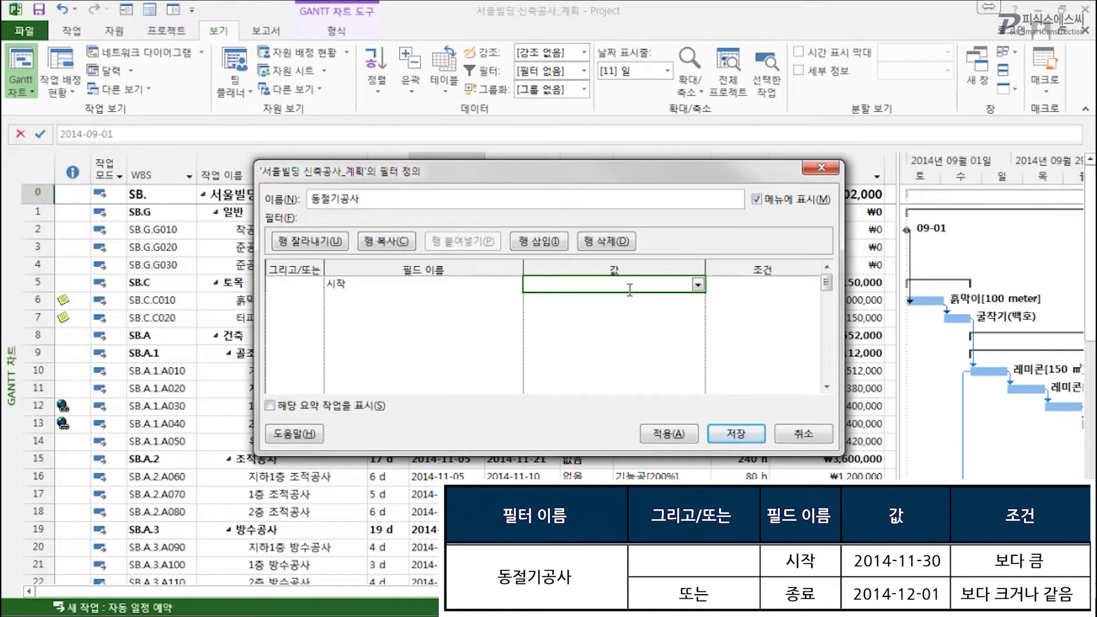
pyautogui.click(698, 285)
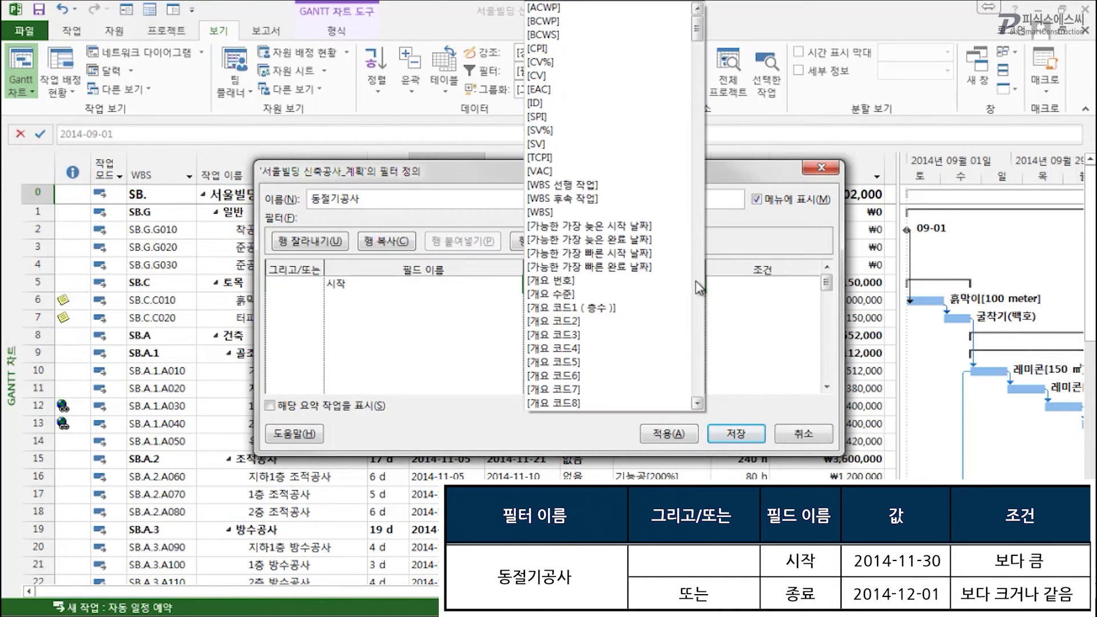
pyautogui.click(747, 174)
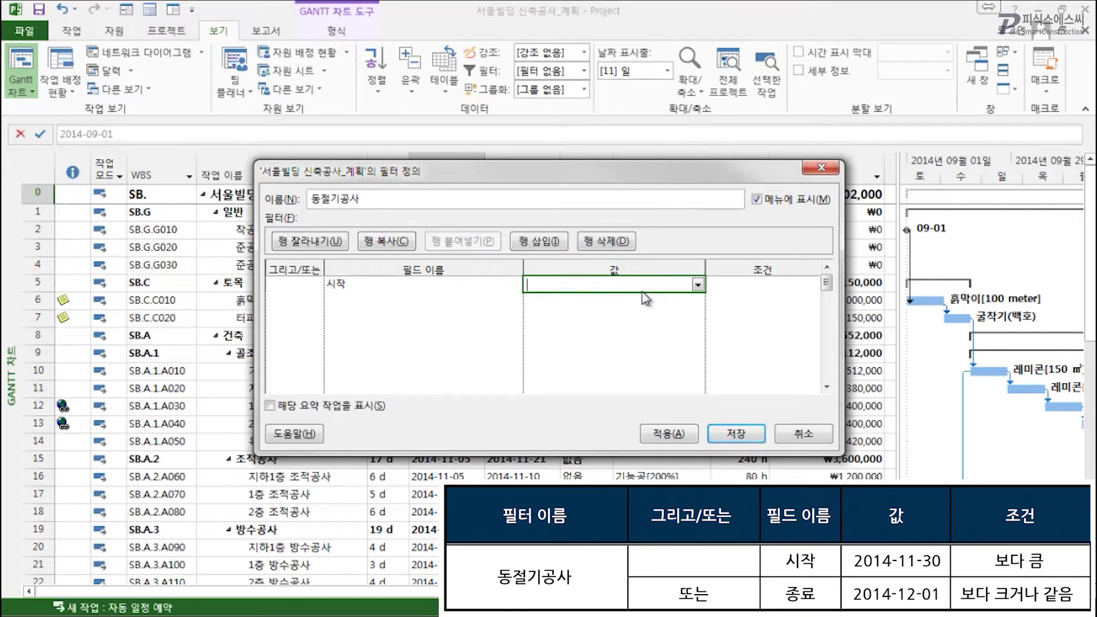
pyautogui.write('2014-11-30')
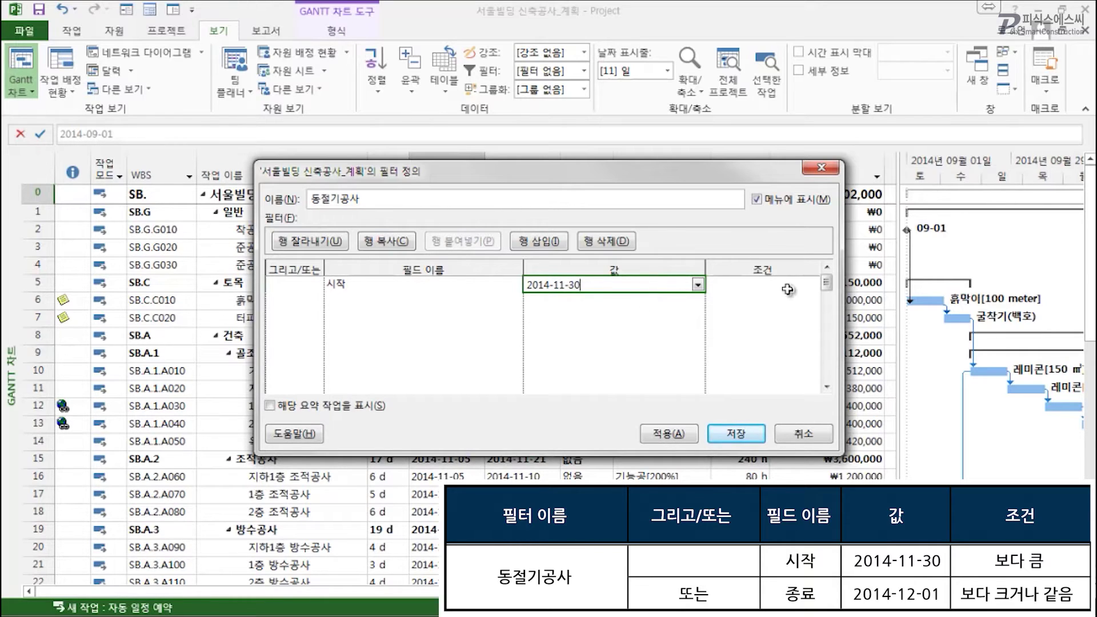
pyautogui.click(789, 287)
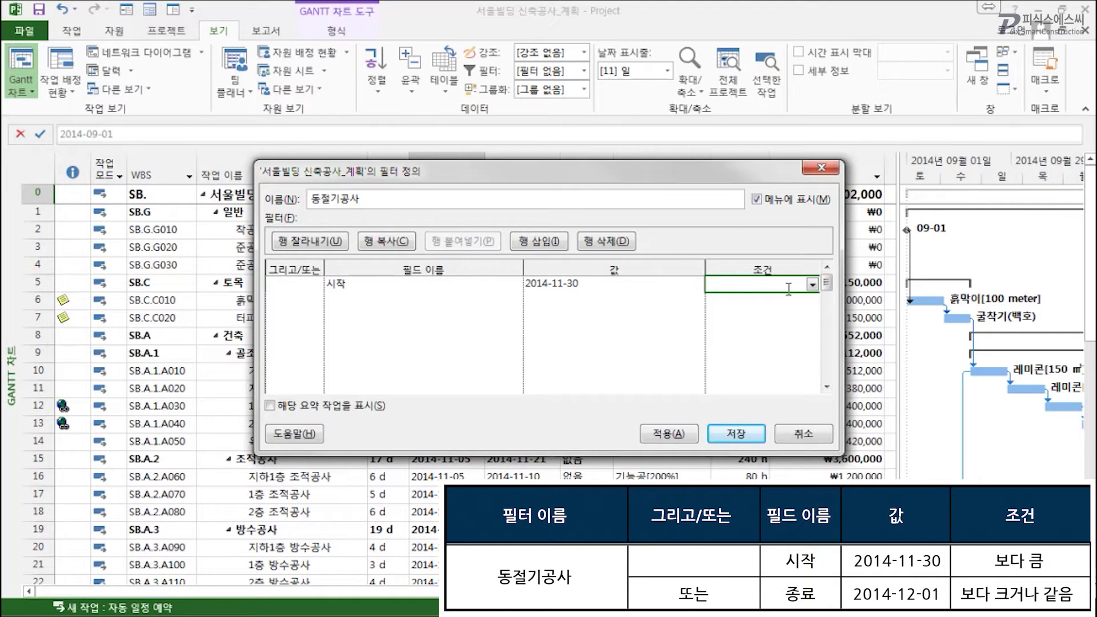
pyautogui.click(812, 285)
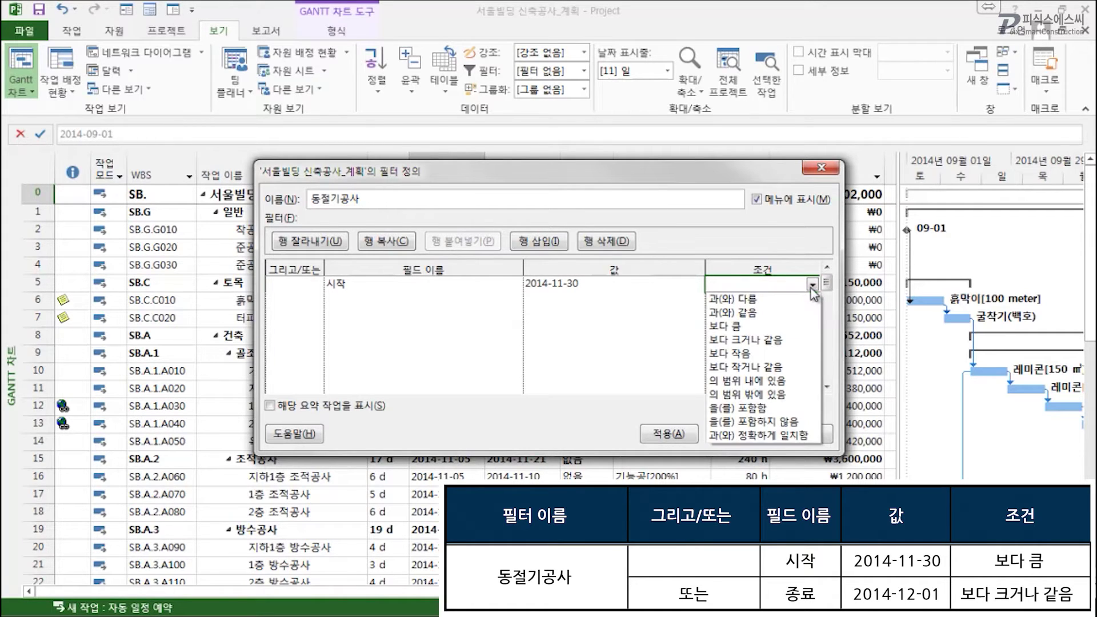
pyautogui.click(782, 324)
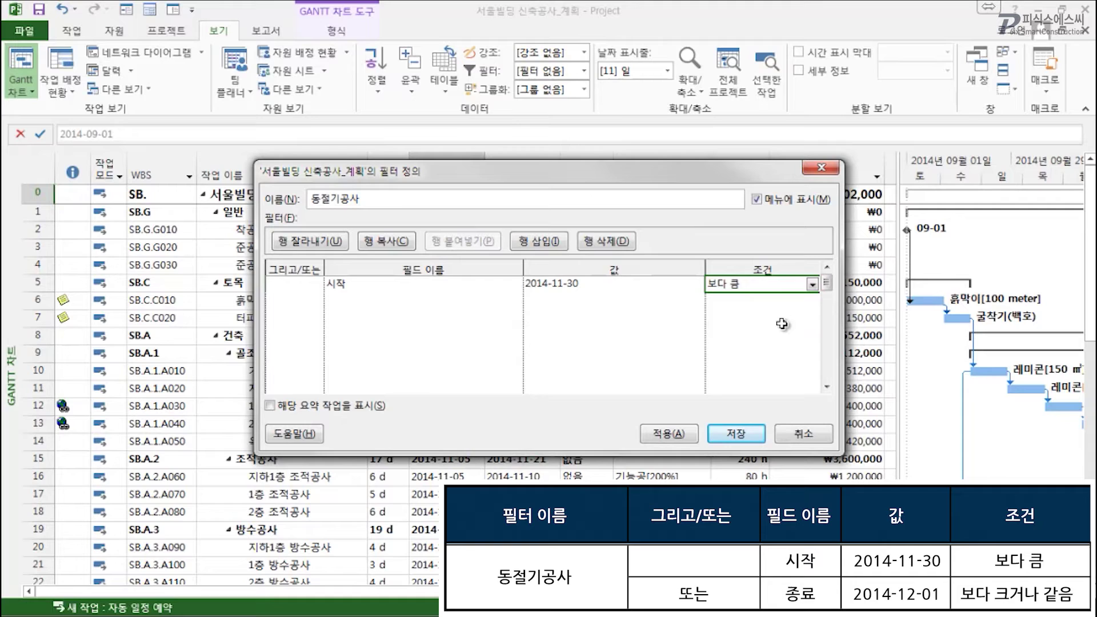
# Step: Add a second criterion to the filter, joined with 또는 and using the field 완료
pyautogui.click(613, 334)
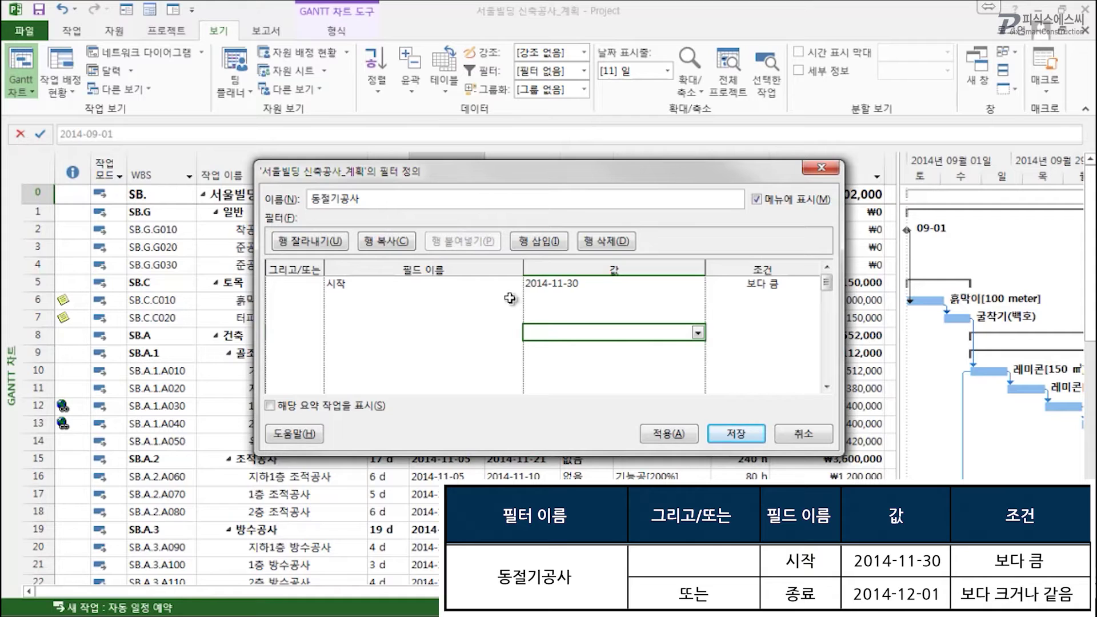
pyautogui.click(313, 301)
pyautogui.click(318, 301)
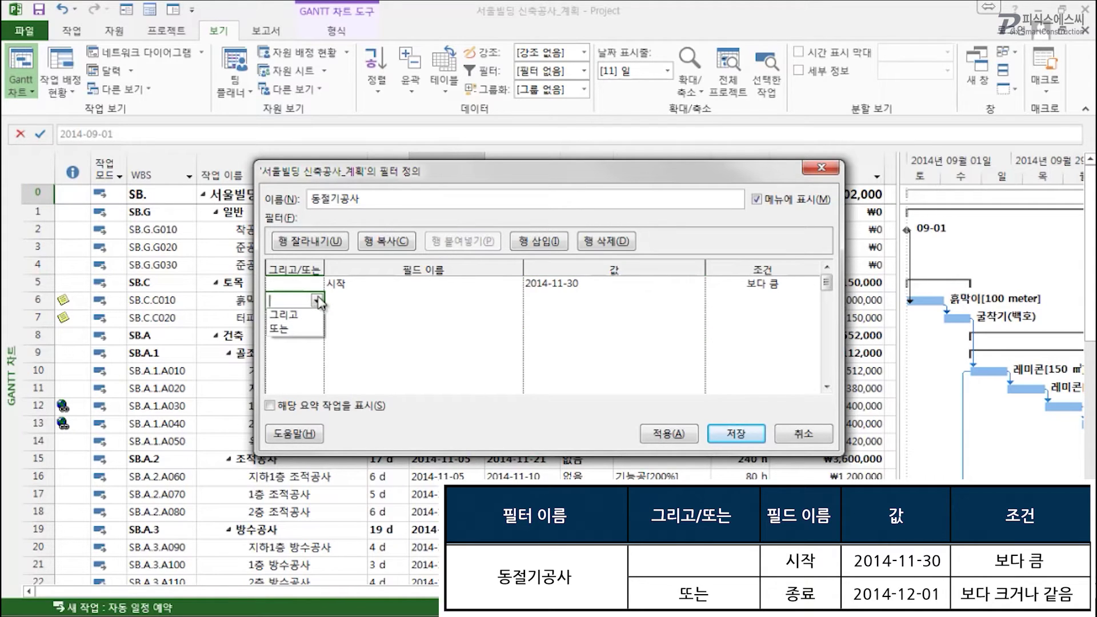
pyautogui.click(308, 327)
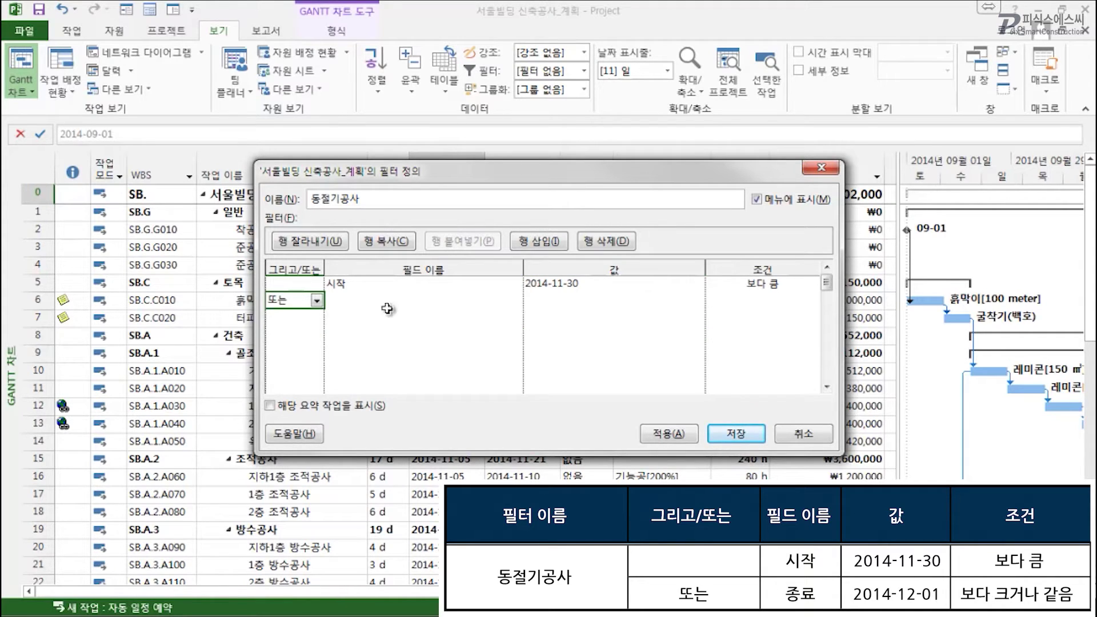
pyautogui.click(411, 299)
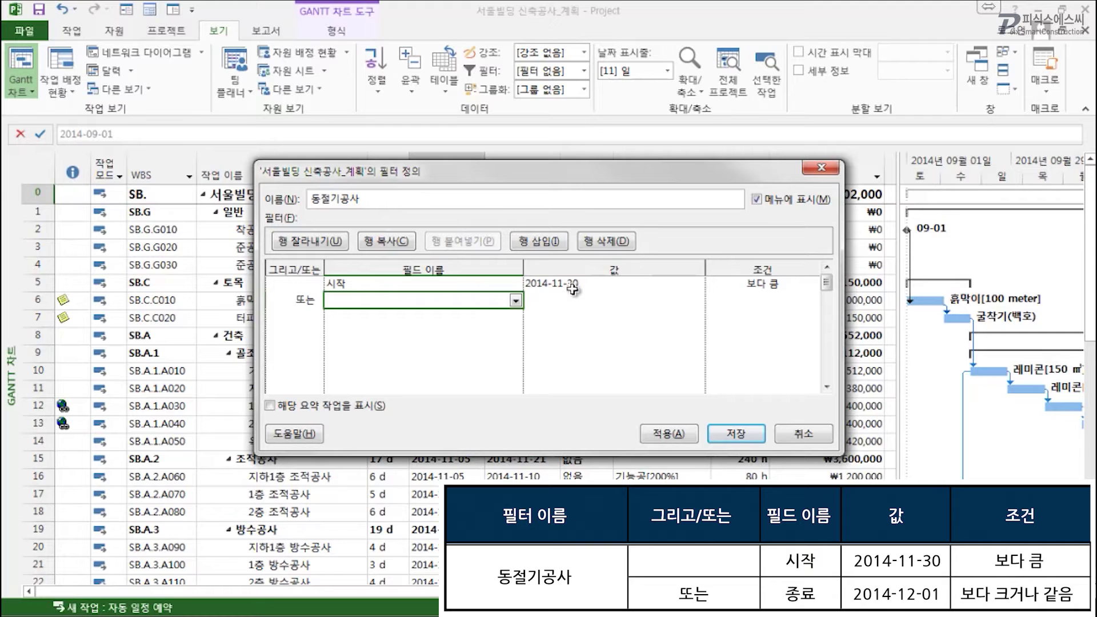
pyautogui.click(517, 301)
pyautogui.scroll(-3, 517, 110)
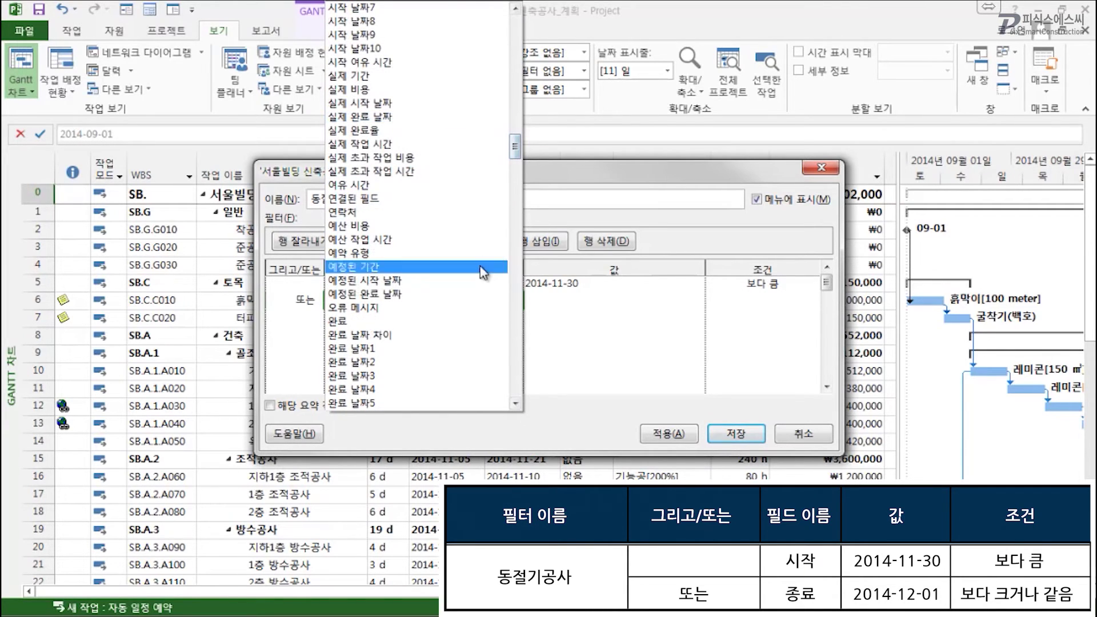
pyautogui.click(453, 322)
# Step: Enter 2014-12-01 as the 완료 criterion's value and set its condition to 보다 크거나 같음
pyautogui.click(583, 303)
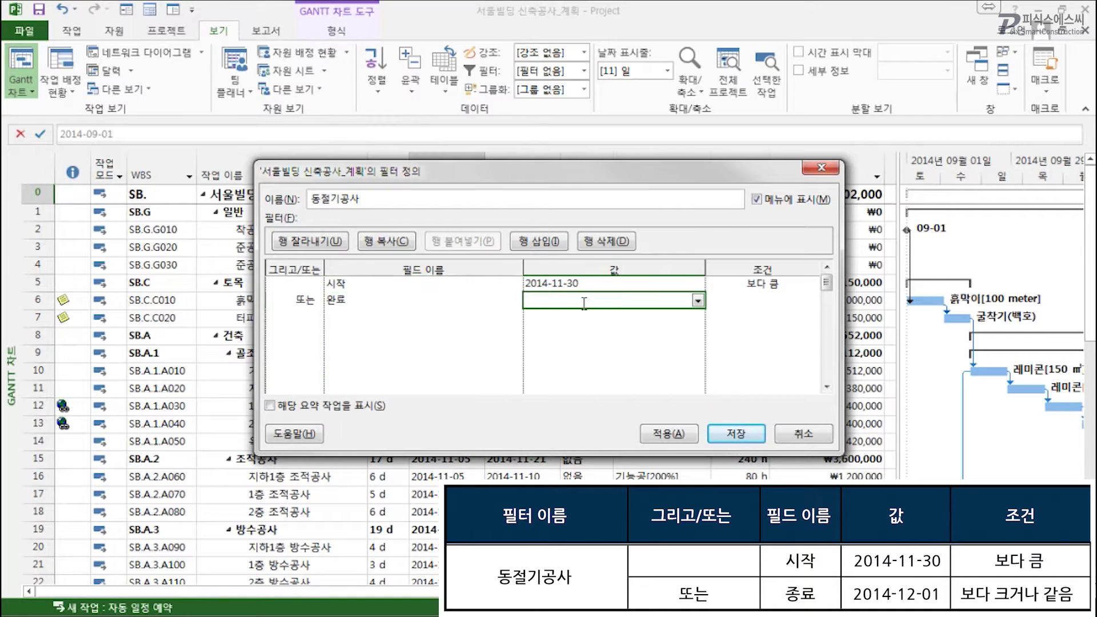
pyautogui.click(697, 302)
pyautogui.click(625, 303)
pyautogui.write('2014-12-01')
pyautogui.click(827, 304)
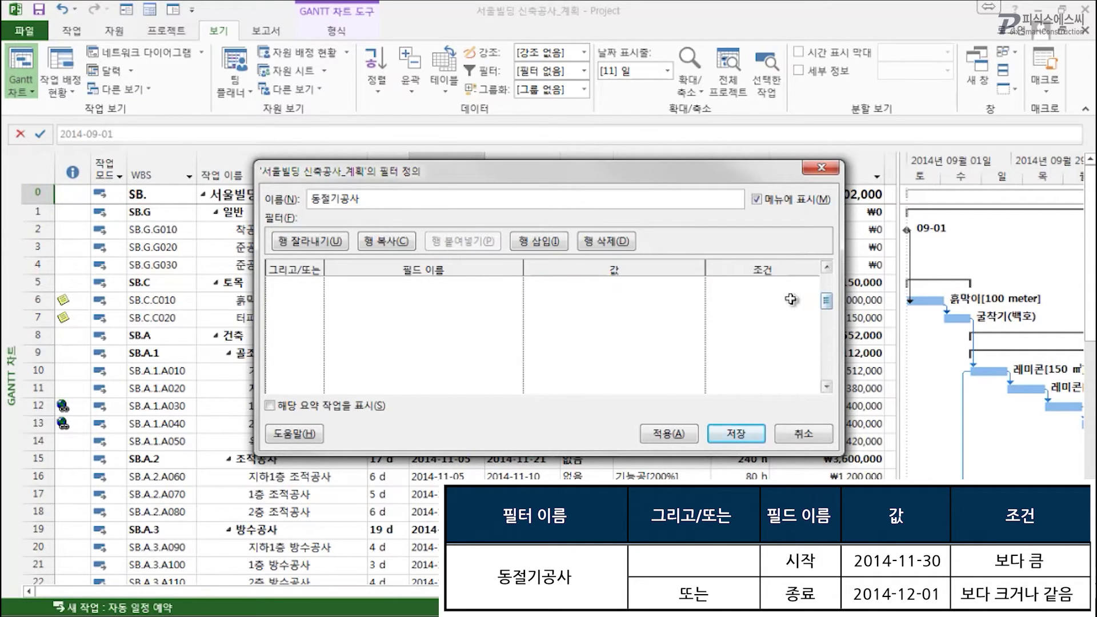
pyautogui.click(827, 267)
pyautogui.click(806, 300)
pyautogui.click(813, 301)
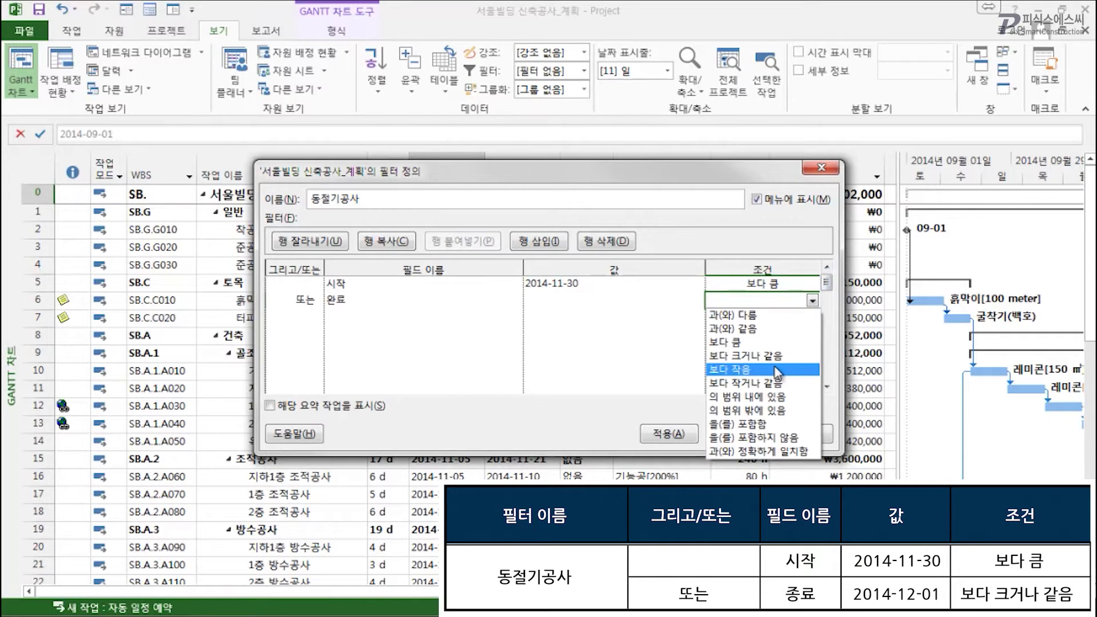
pyautogui.click(772, 356)
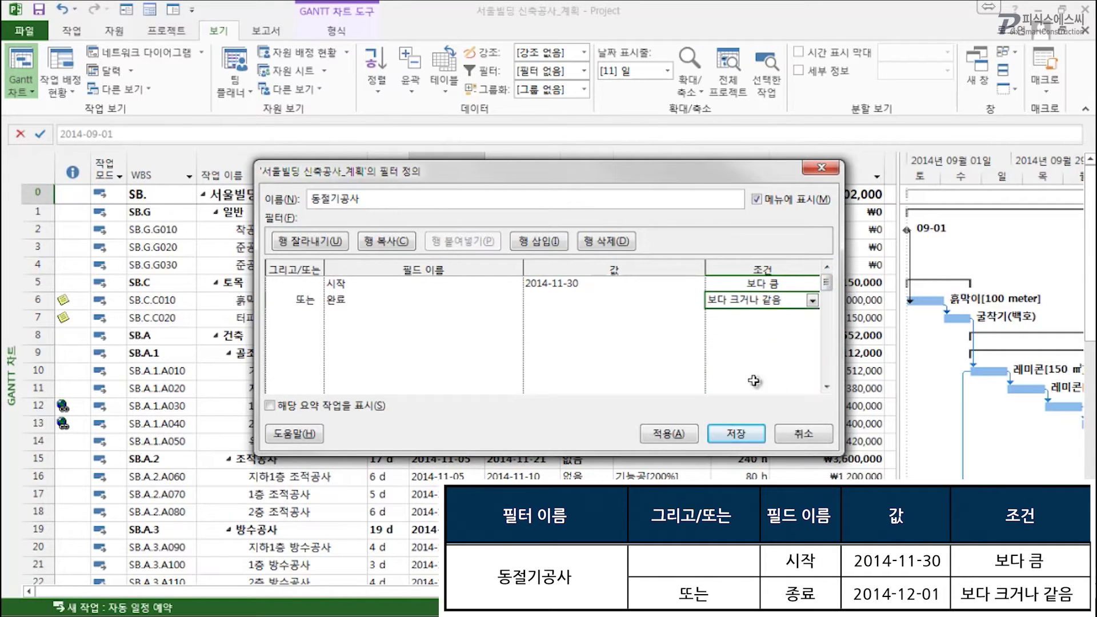
# Step: Save the filter definition and apply the custom filter 동절기공사 to the task list
pyautogui.click(738, 435)
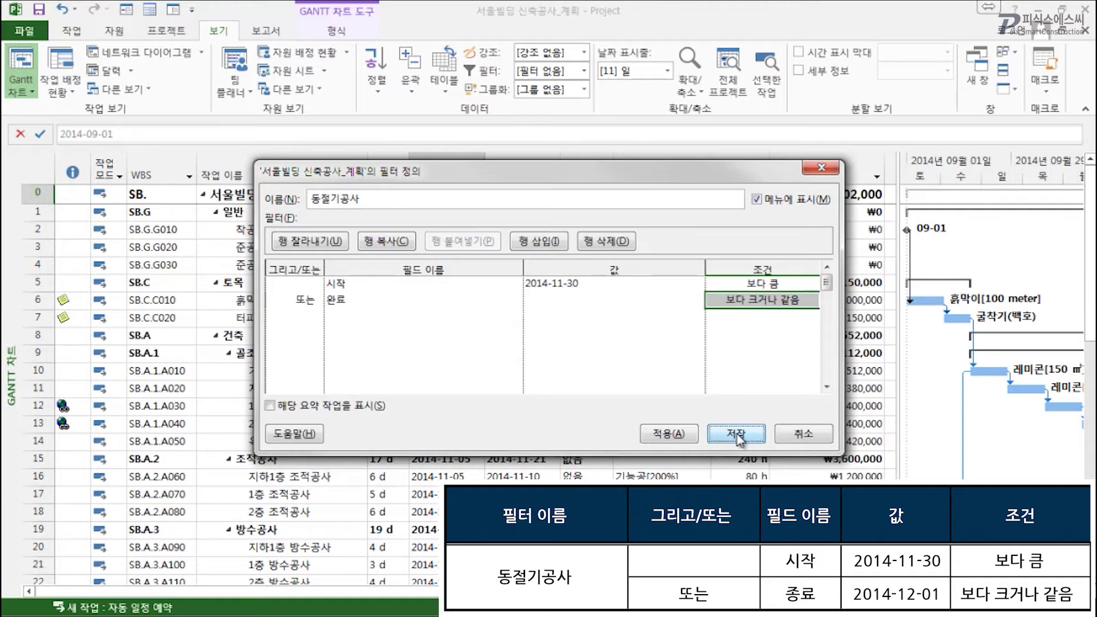
pyautogui.click(585, 70)
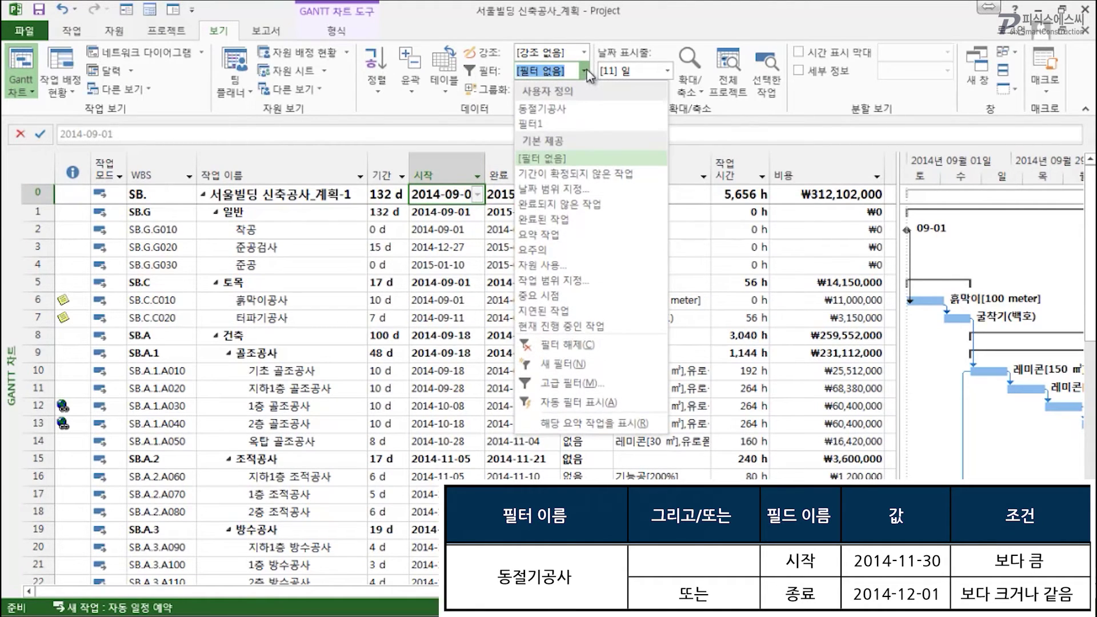
pyautogui.click(549, 109)
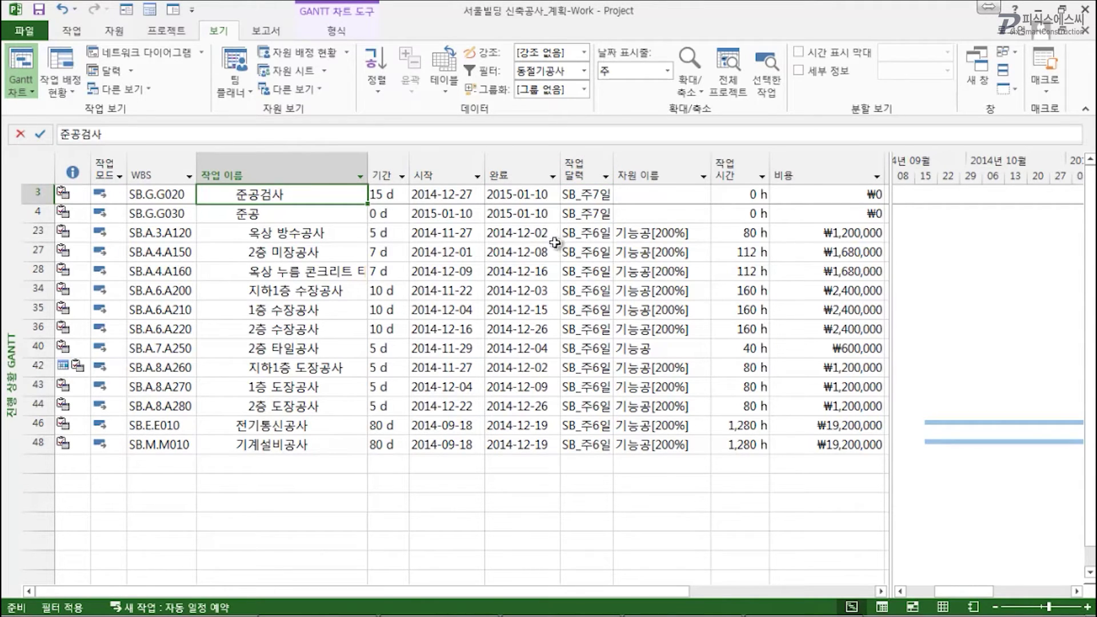
# Step: Open the advanced filters (고급 필터), look through the task filters, and open the organizer (구성)
pyautogui.click(584, 71)
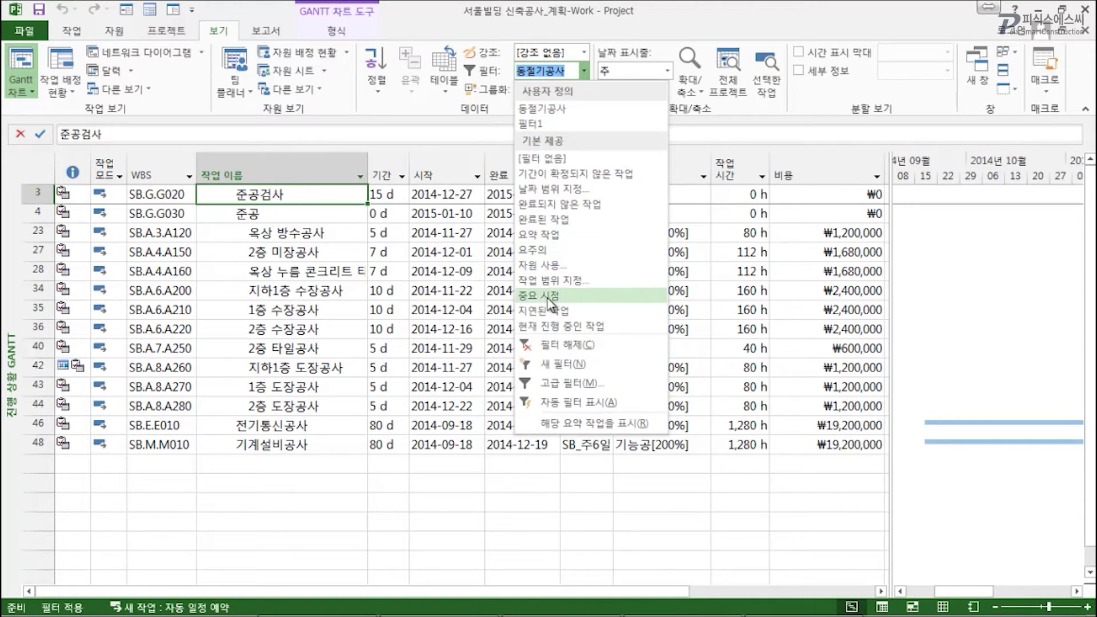
pyautogui.click(589, 385)
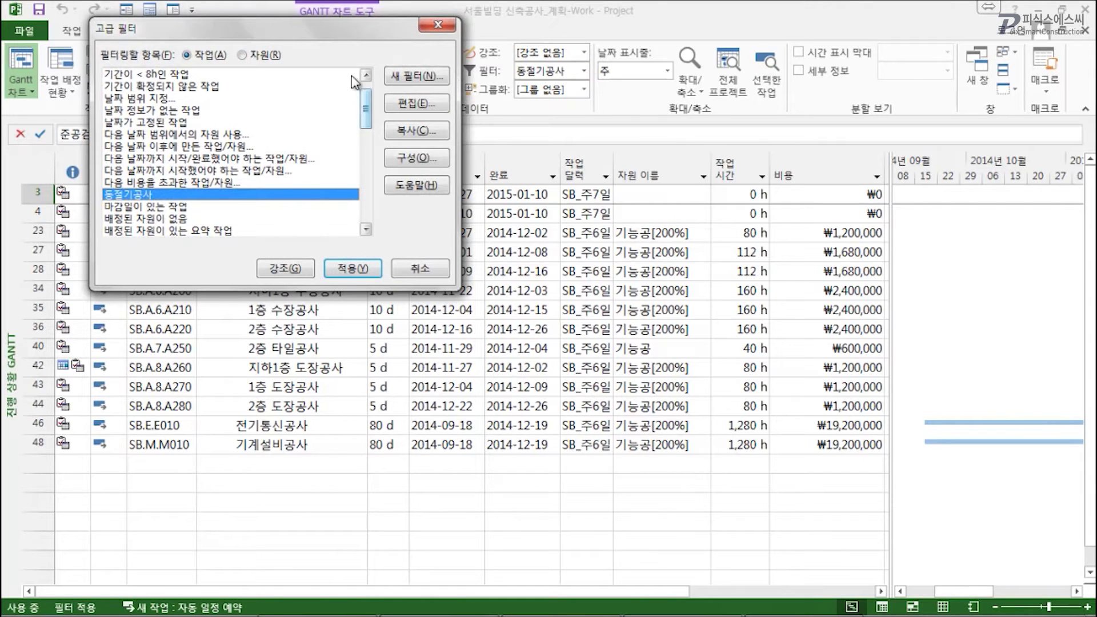
pyautogui.moveTo(326, 41); pyautogui.dragTo(500, 174)
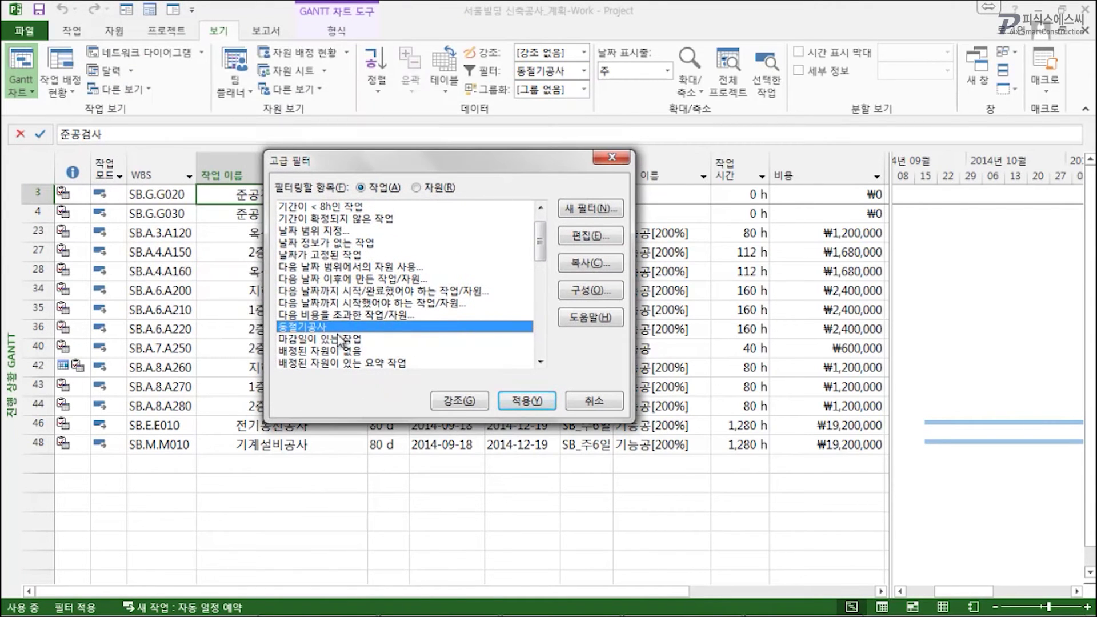
pyautogui.moveTo(539, 238); pyautogui.dragTo(542, 273)
pyautogui.moveTo(540, 285); pyautogui.dragTo(553, 216)
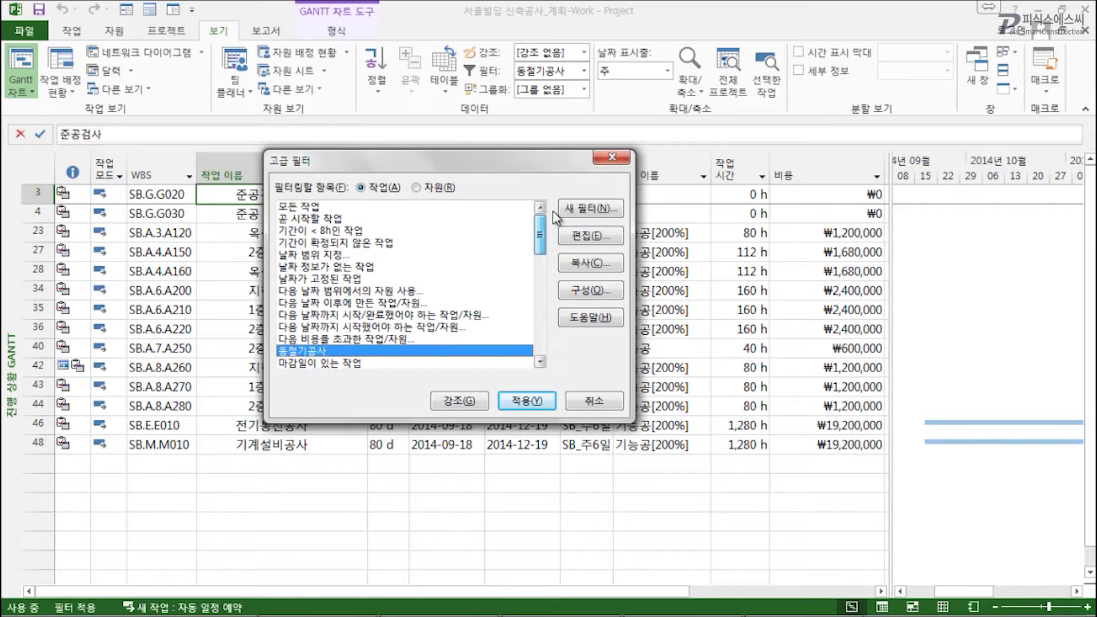
pyautogui.click(599, 293)
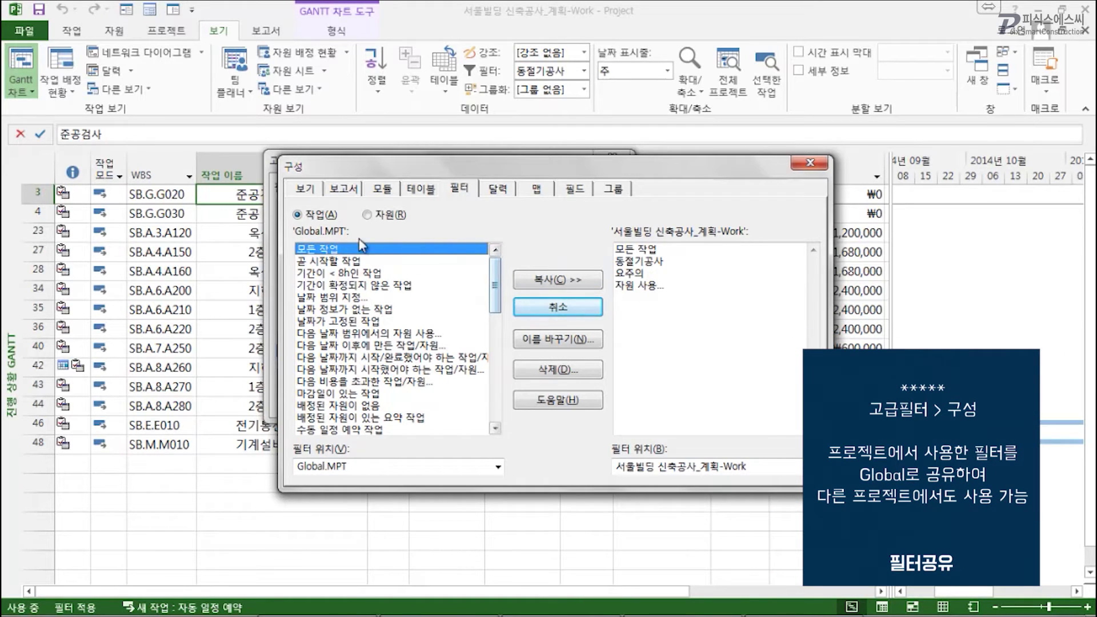
# Step: Copy the 동절기공사 filter from 서울빌딩 신축공사_계획-Work to Global.MPT, then open the filter location choices for the Global.MPT list
pyautogui.moveTo(495, 291)
pyautogui.mouseDown()
pyautogui.moveTo(495, 400)
pyautogui.moveTo(495, 283)
pyautogui.mouseUp()
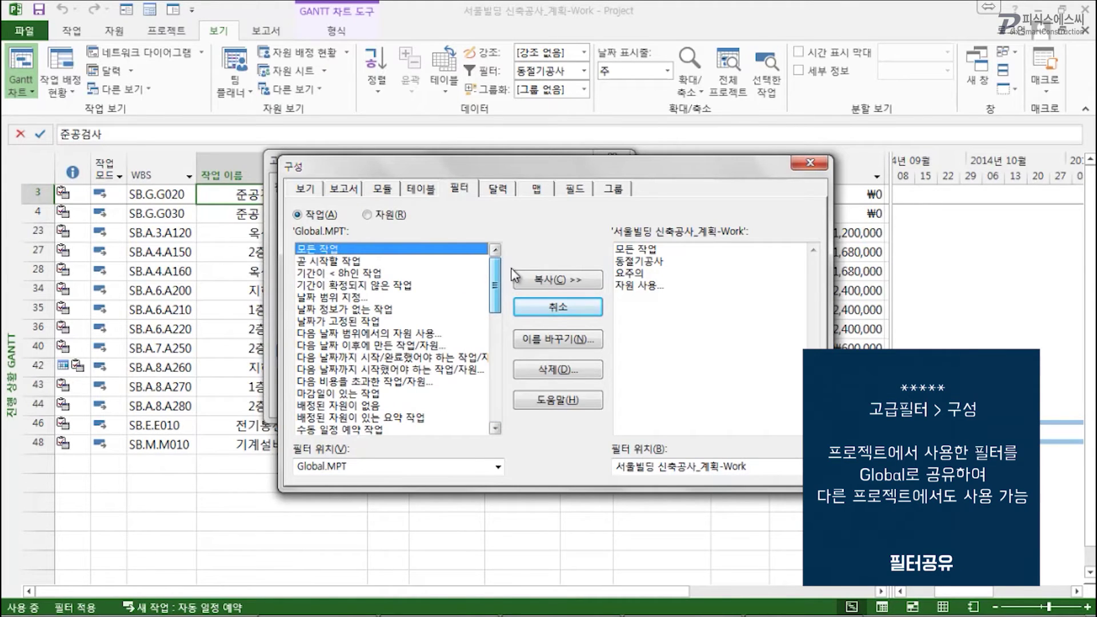
pyautogui.click(640, 263)
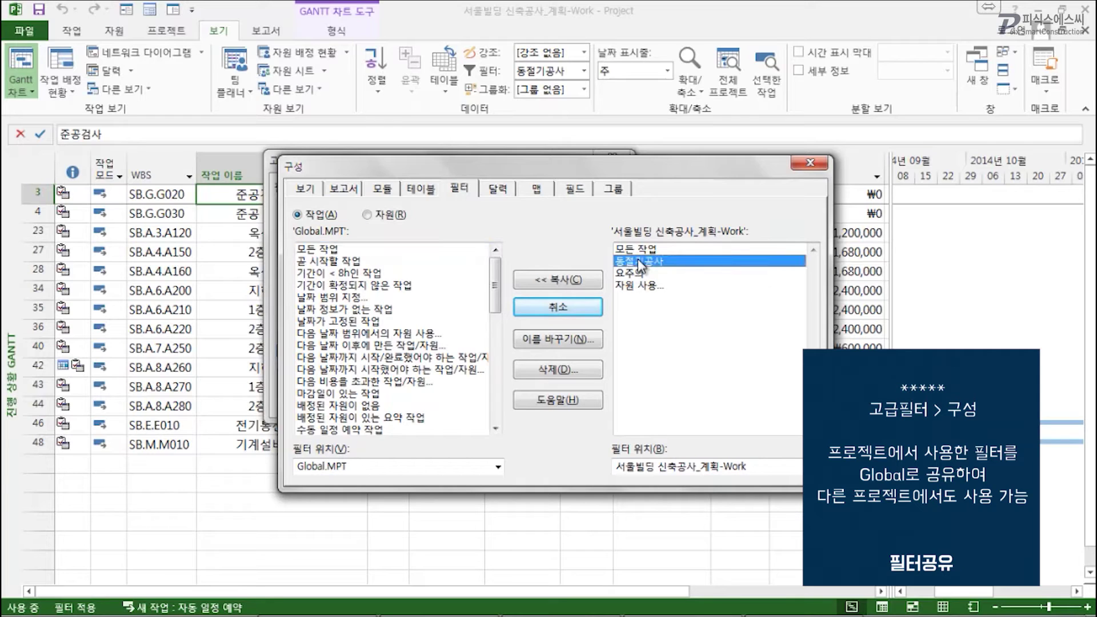
pyautogui.click(574, 281)
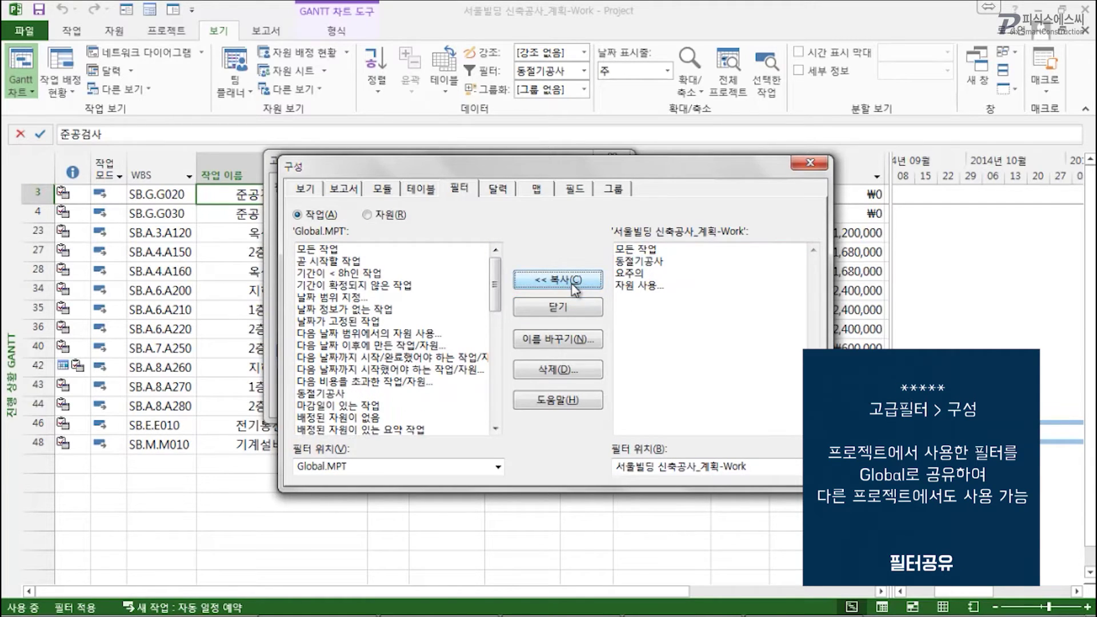
pyautogui.click(345, 392)
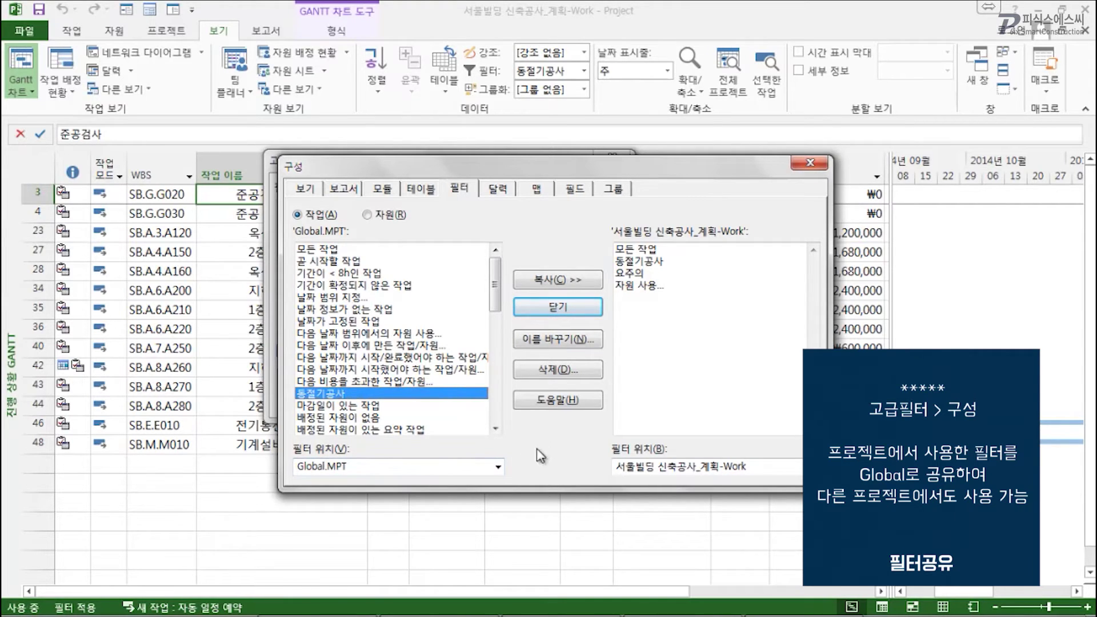
pyautogui.click(497, 469)
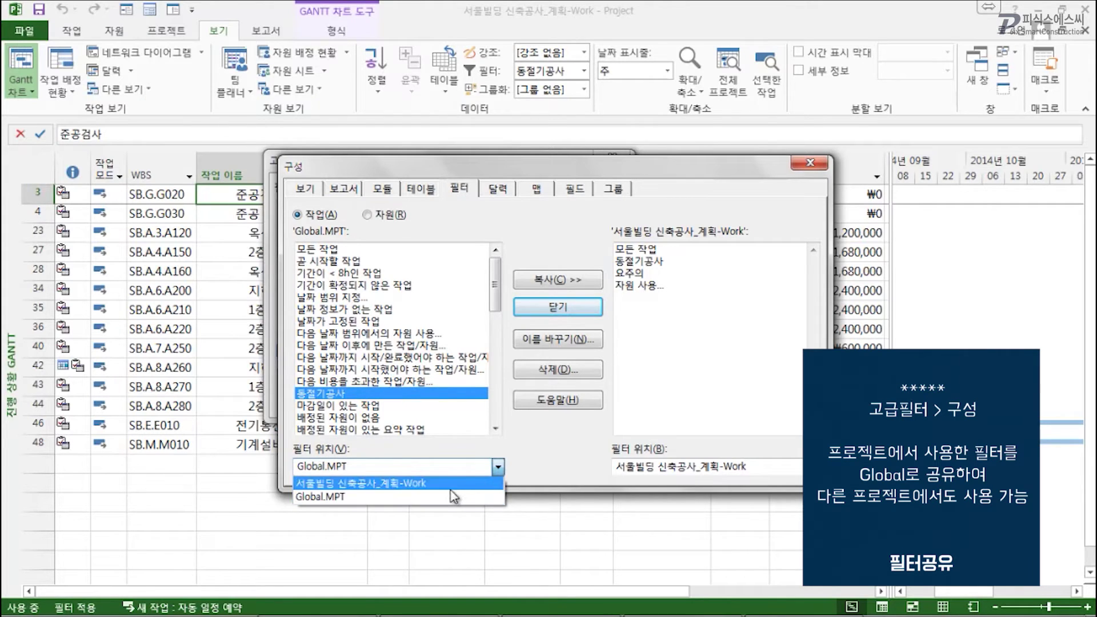
# Step: Keep Global.MPT as the filter location and close the organizer
pyautogui.click(528, 448)
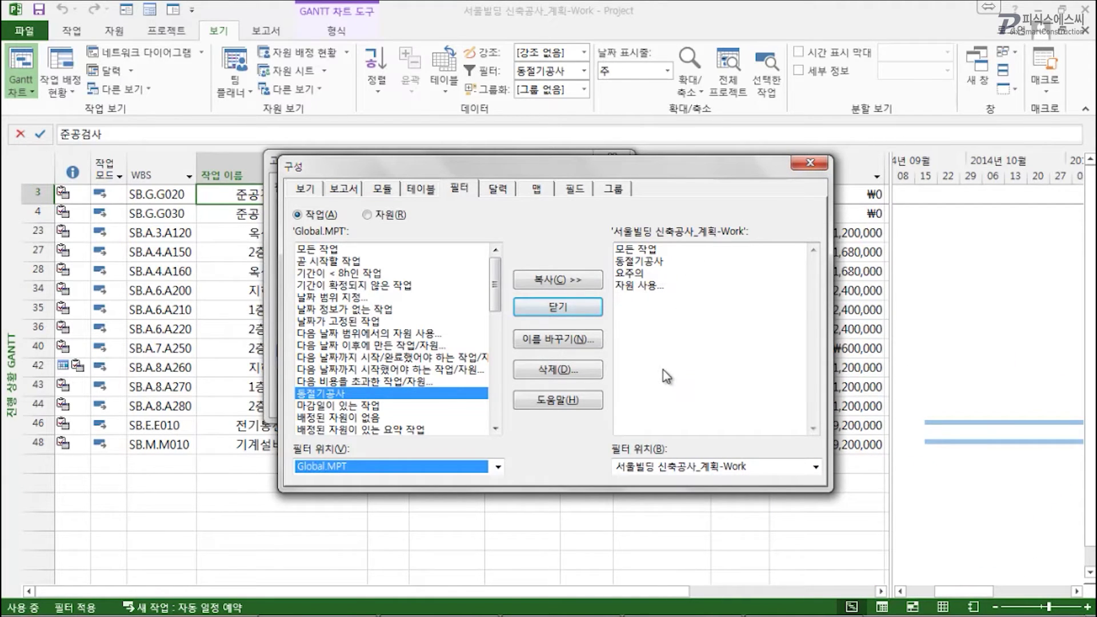
pyautogui.click(810, 163)
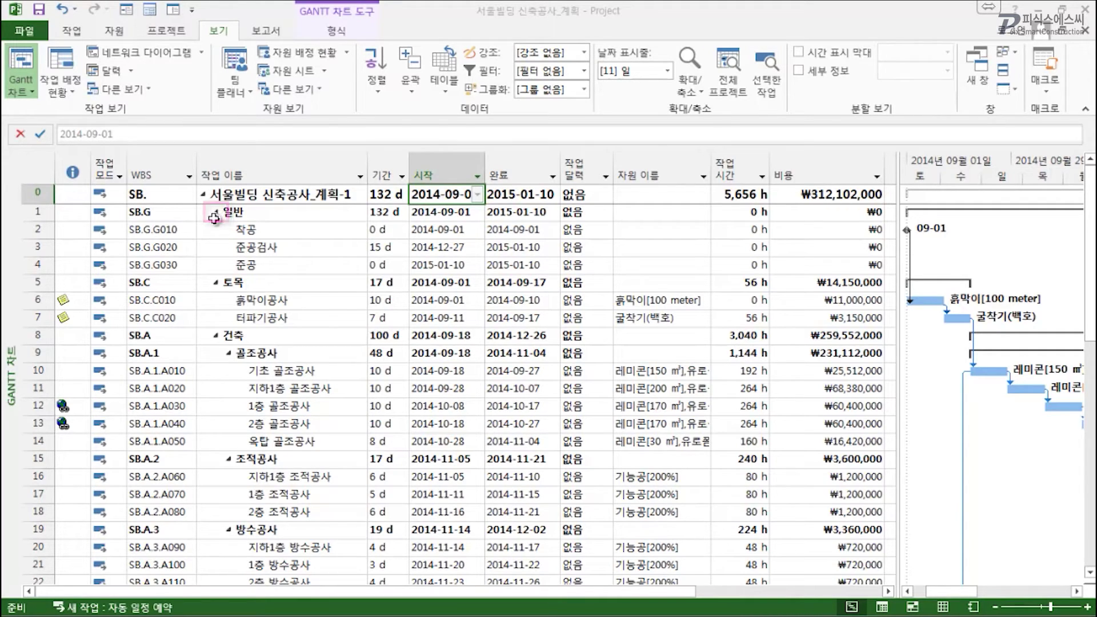
# Step: Collapse the 일반, 토목 and 건축 summary tasks directly in the task table
pyautogui.click(216, 213)
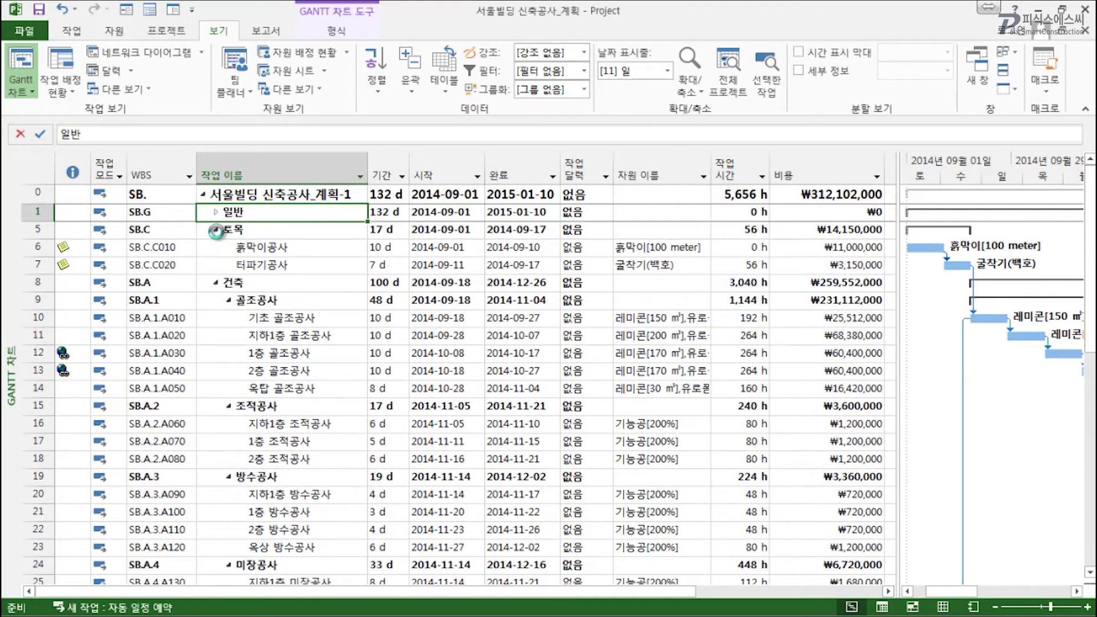
pyautogui.click(216, 230)
pyautogui.click(217, 248)
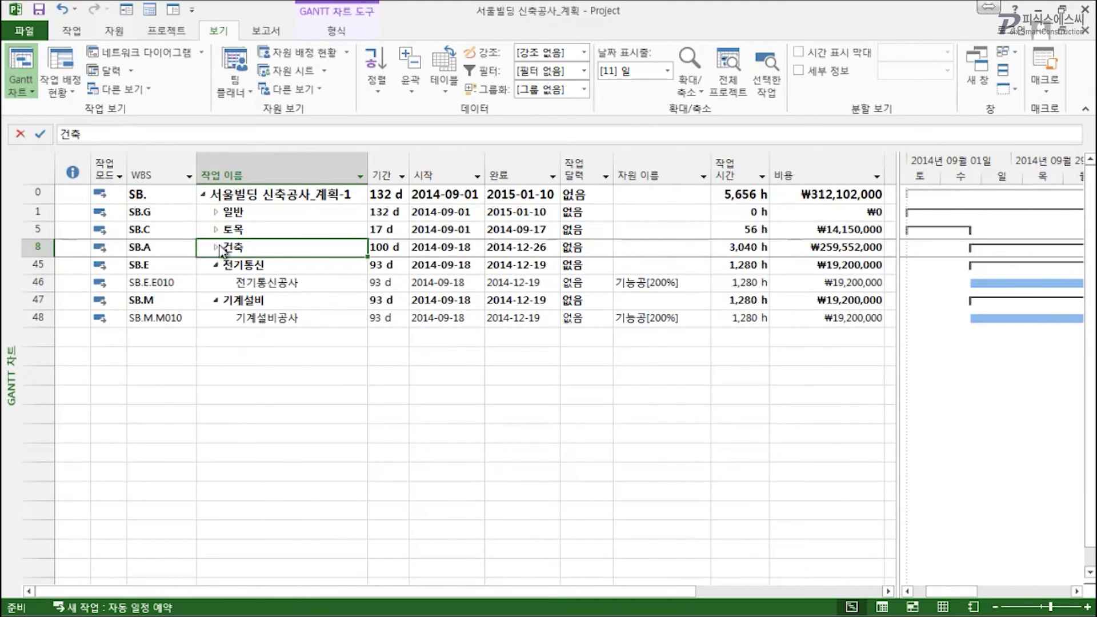
# Step: Expand 건축 and collapse its 골조공사, 조적공사 and 방수공사 summary tasks
pyautogui.click(217, 247)
pyautogui.click(230, 266)
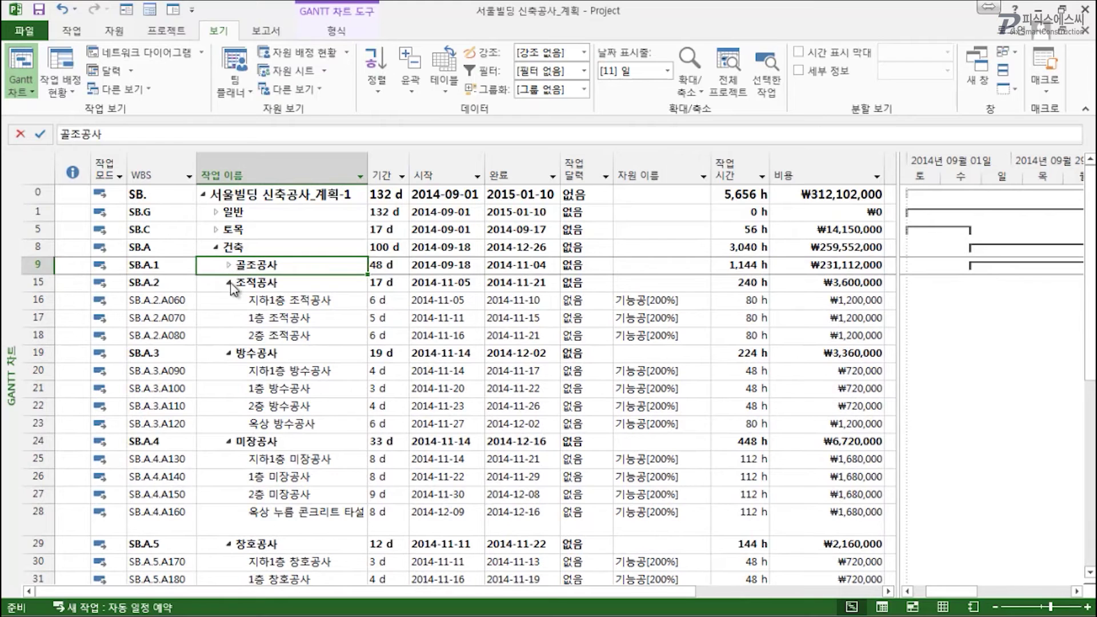
pyautogui.click(229, 283)
pyautogui.click(229, 300)
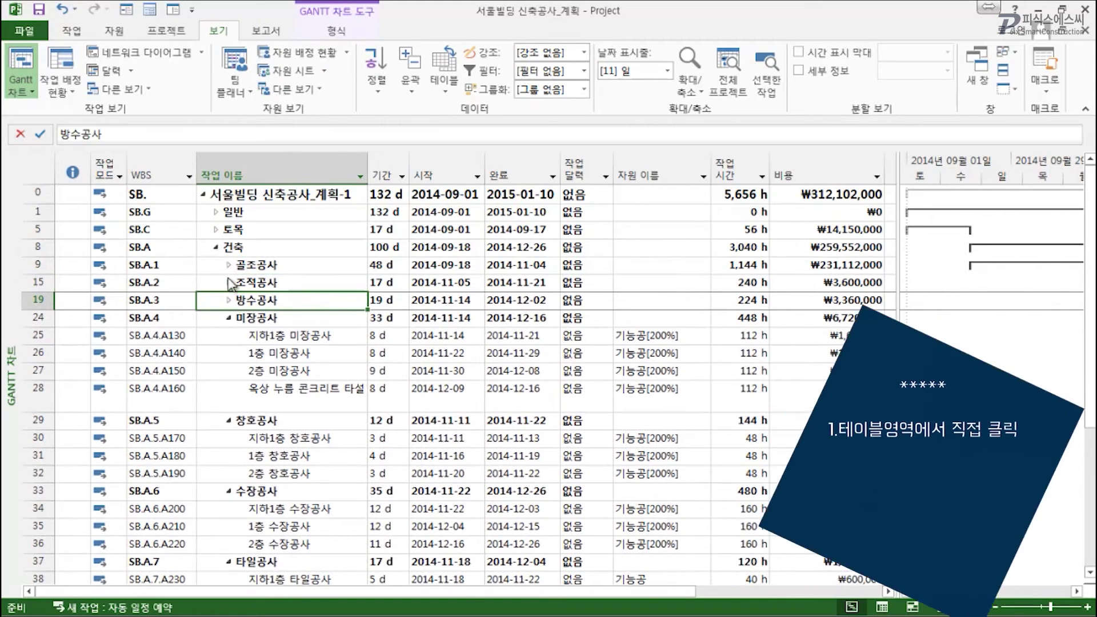
# Step: Collapse the 건축, 전기통신 and 기계설비 summary tasks in the table
pyautogui.click(227, 248)
pyautogui.click(217, 247)
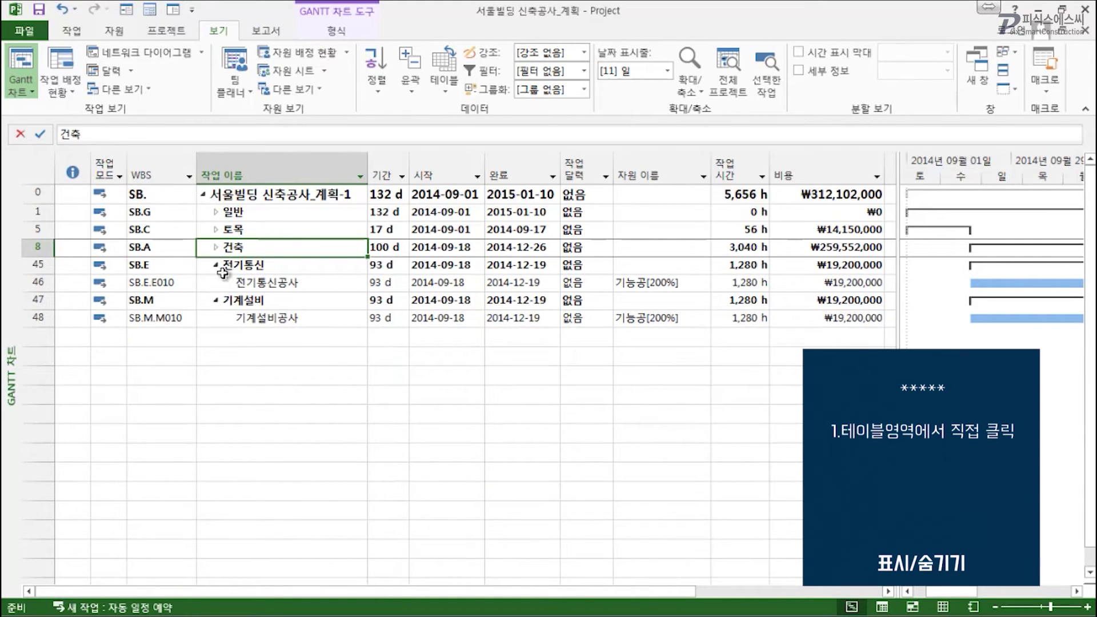
pyautogui.click(216, 265)
pyautogui.click(218, 283)
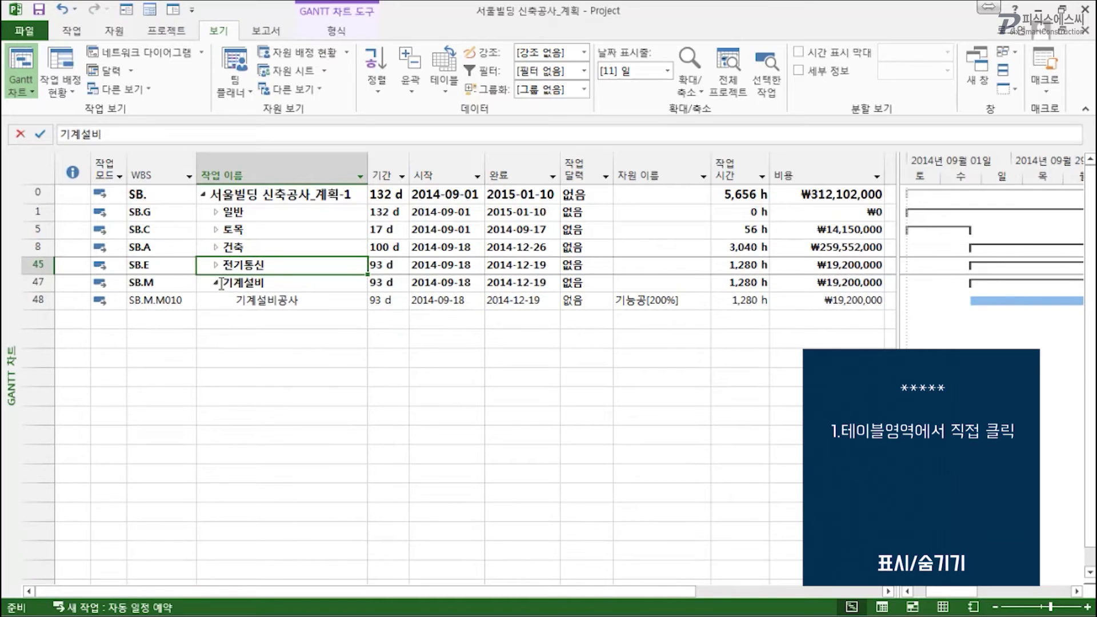
pyautogui.click(217, 282)
# Step: Collapse and re-expand the project summary task 서울빌딩 신축공사_계획-1, and expand 건축 beneath it
pyautogui.click(203, 195)
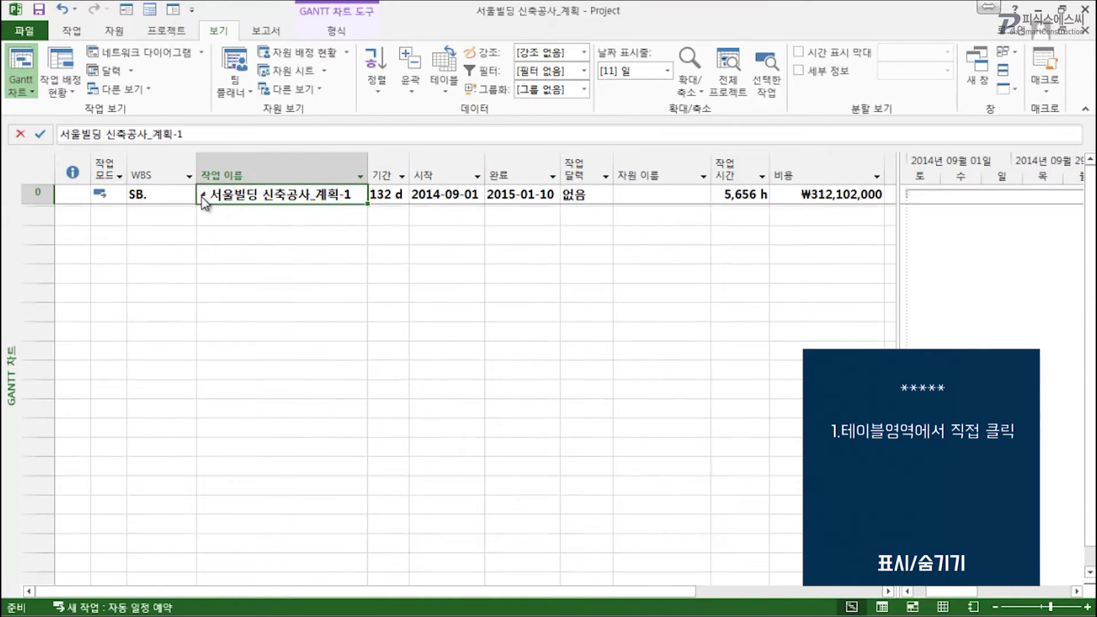
pyautogui.click(203, 195)
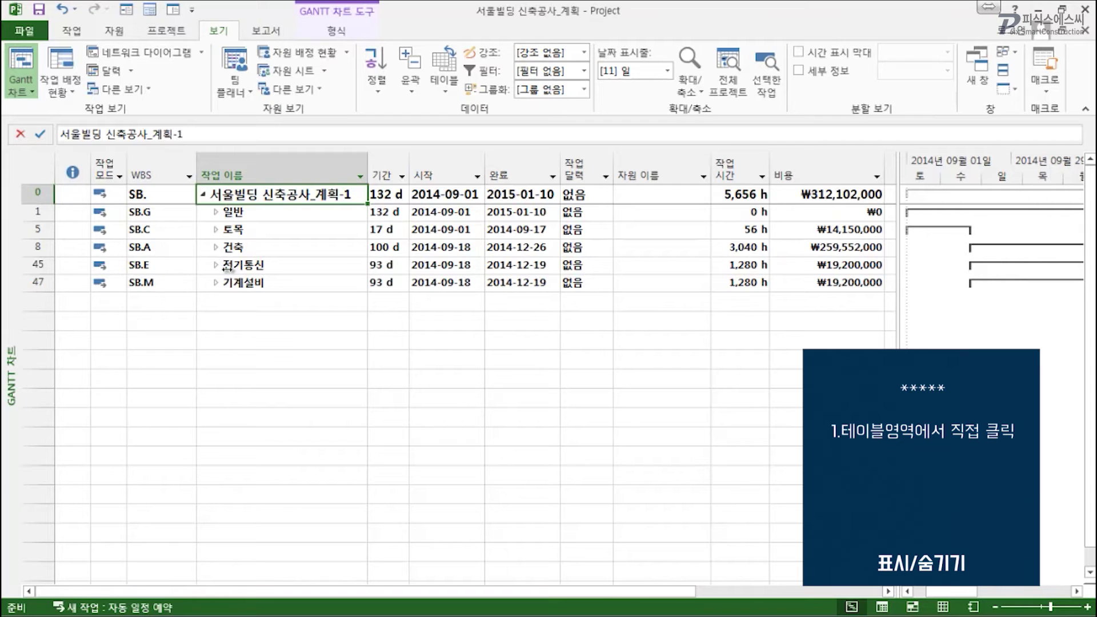
pyautogui.click(216, 247)
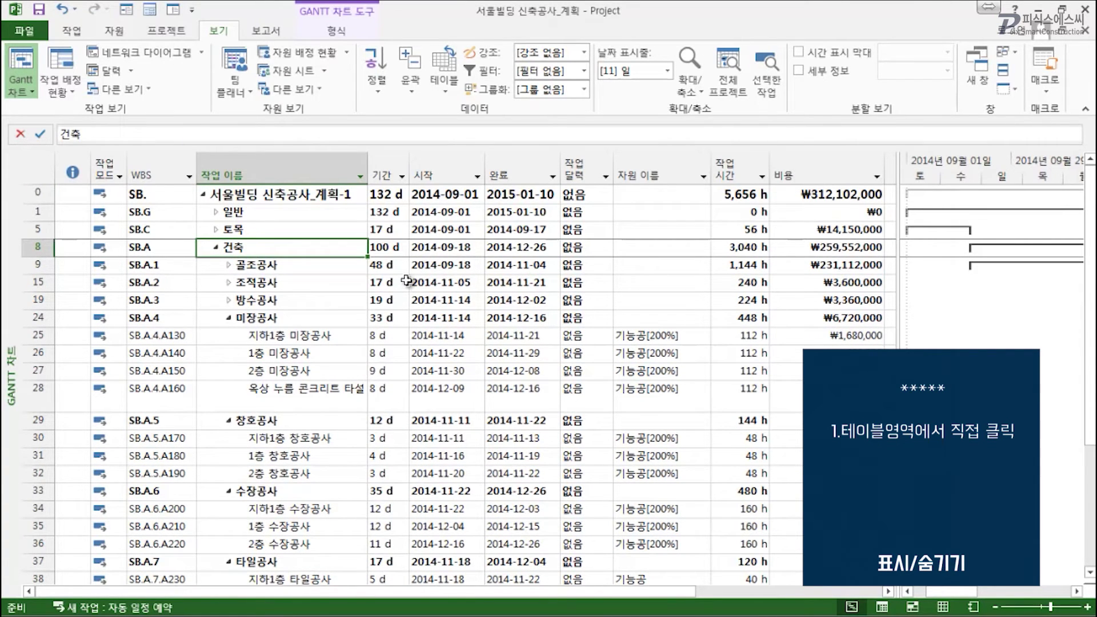
# Step: Apply the outline (윤곽) commands 하위 작업 표시 and 하위 작업 숨기기 in turn to the 건축 summary task
pyautogui.click(421, 93)
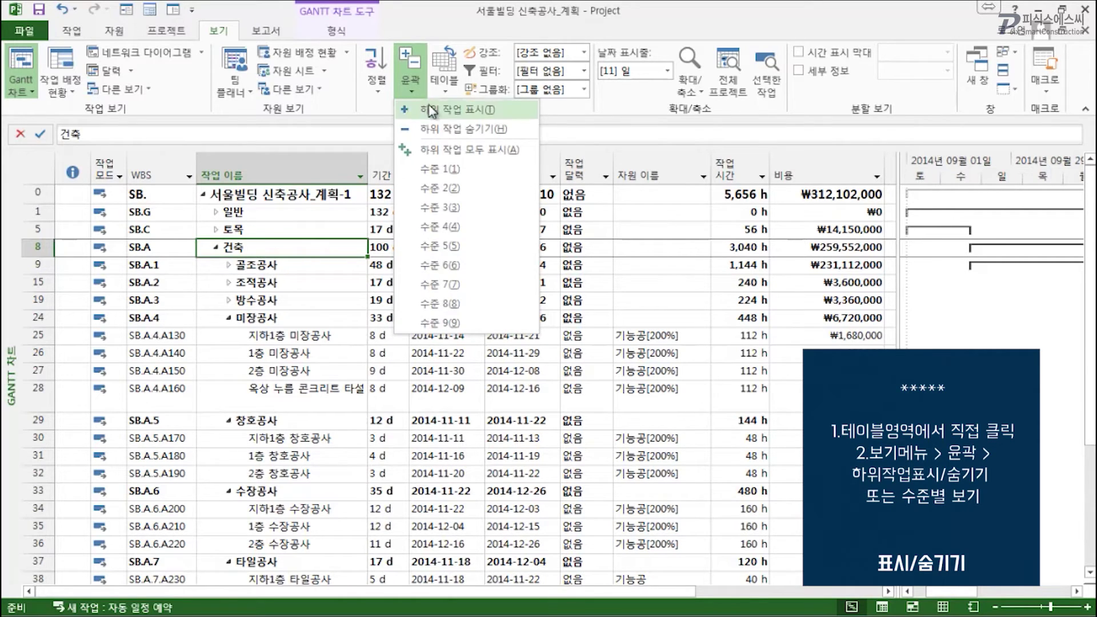
pyautogui.click(433, 111)
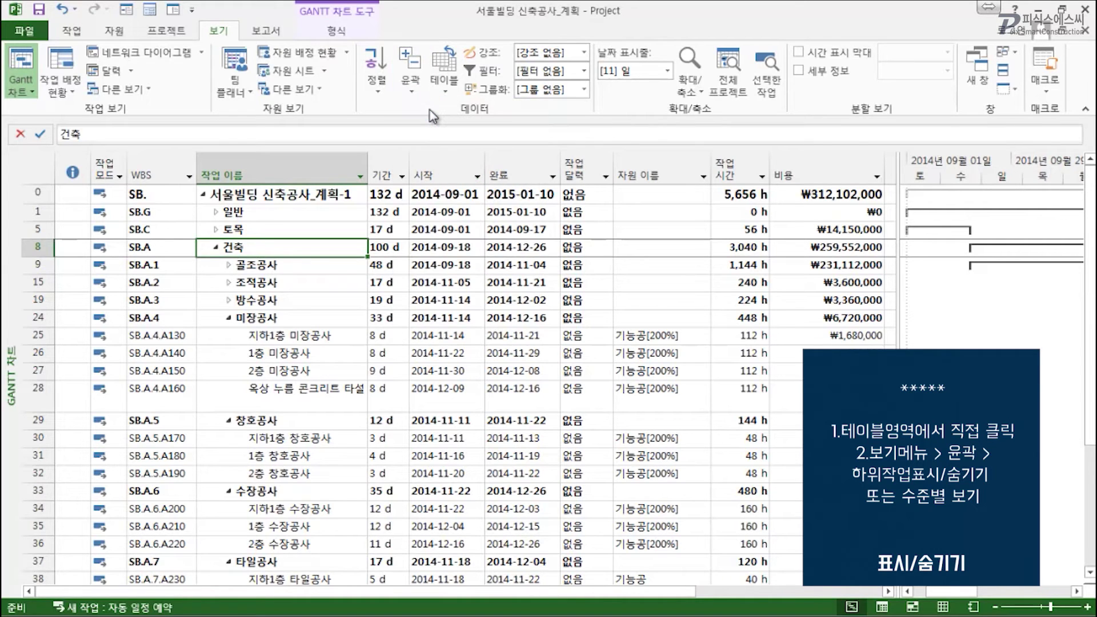
pyautogui.click(410, 77)
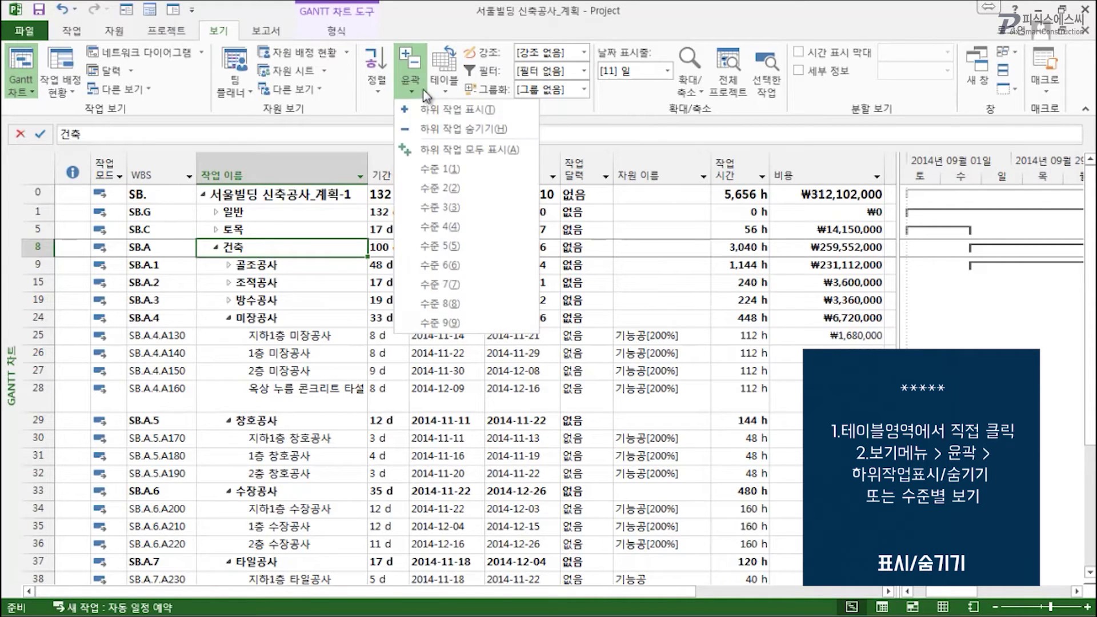
pyautogui.click(463, 131)
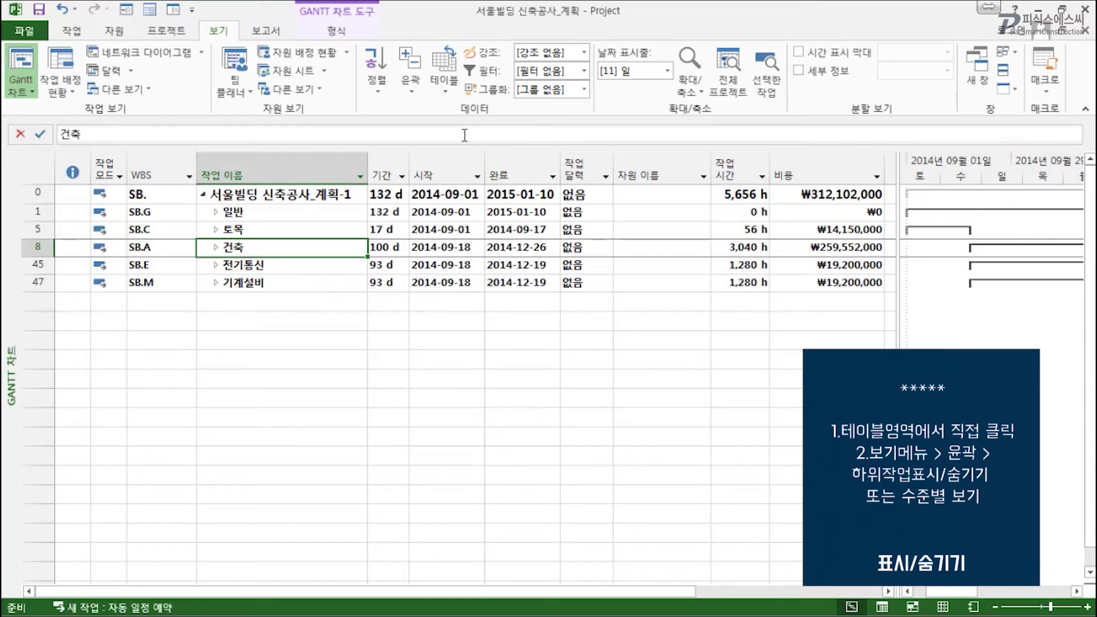
# Step: Set the outline display of the whole schedule to 수준 1, 수준 2 and 수준 3 in turn
pyautogui.click(406, 94)
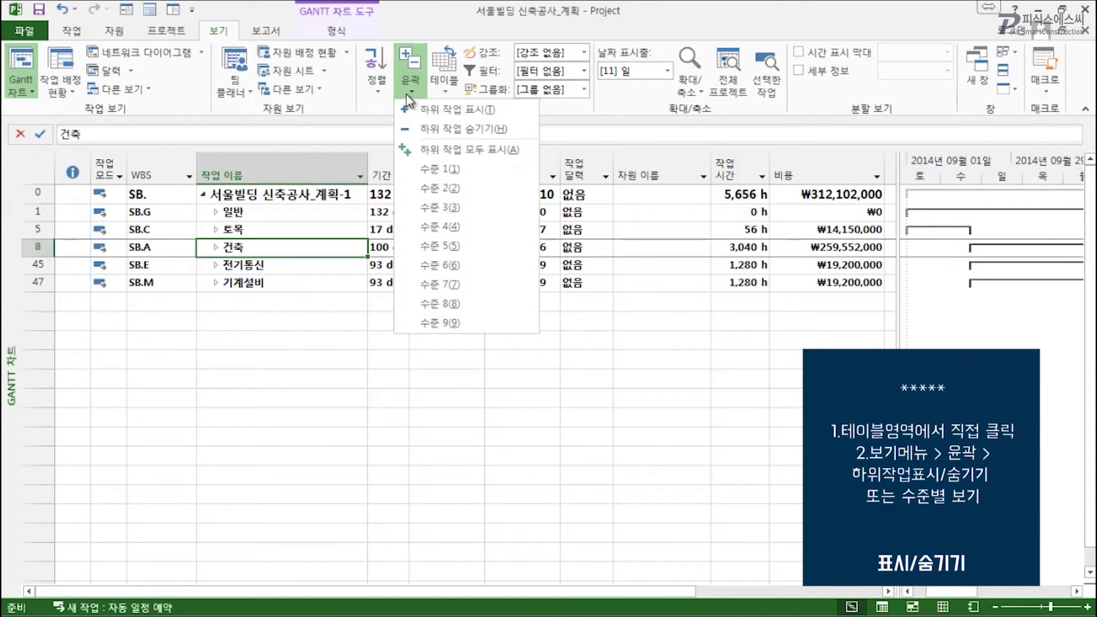
pyautogui.click(441, 170)
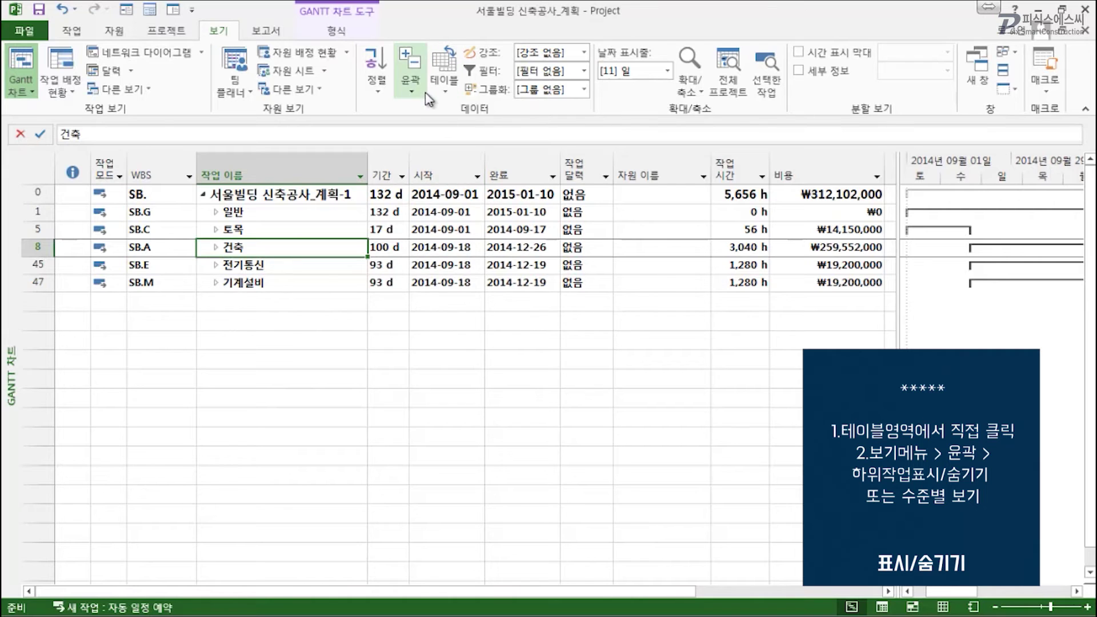
pyautogui.click(411, 80)
pyautogui.click(431, 184)
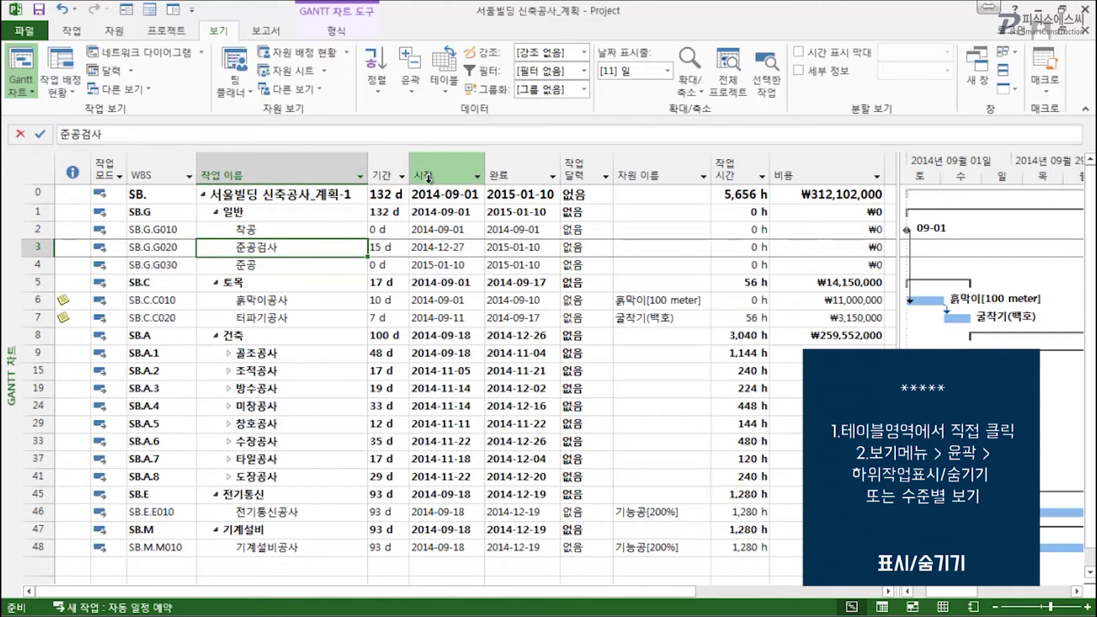
pyautogui.click(412, 90)
pyautogui.click(451, 210)
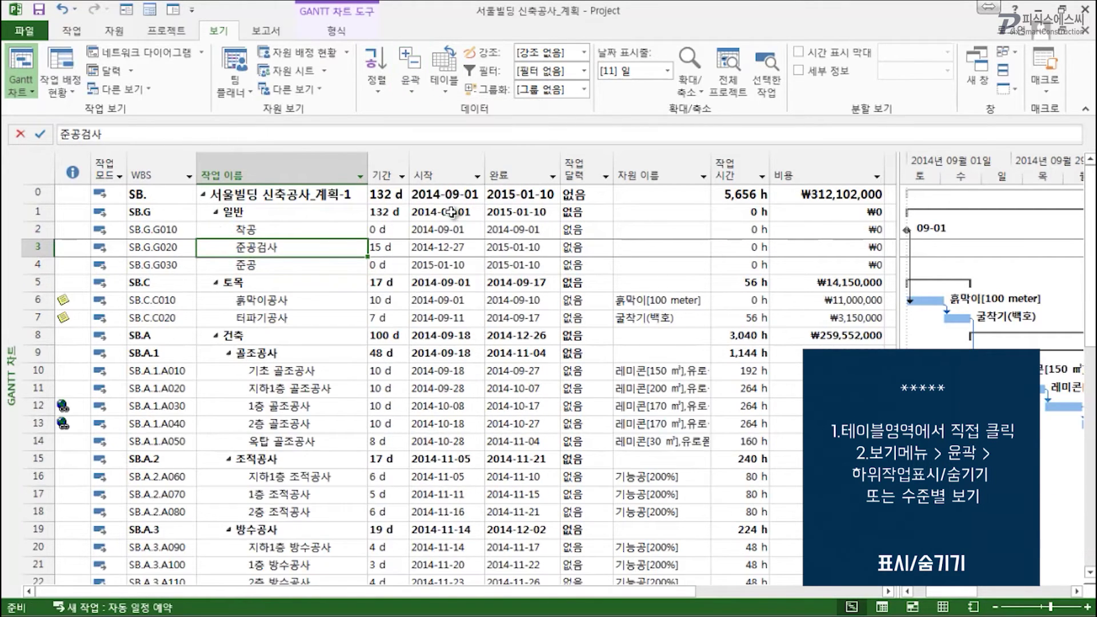
# Step: Reduce the outline to 수준 1, and expand it fully with 수준 9 and 하위 작업 모두 표시
pyautogui.click(420, 88)
pyautogui.click(430, 171)
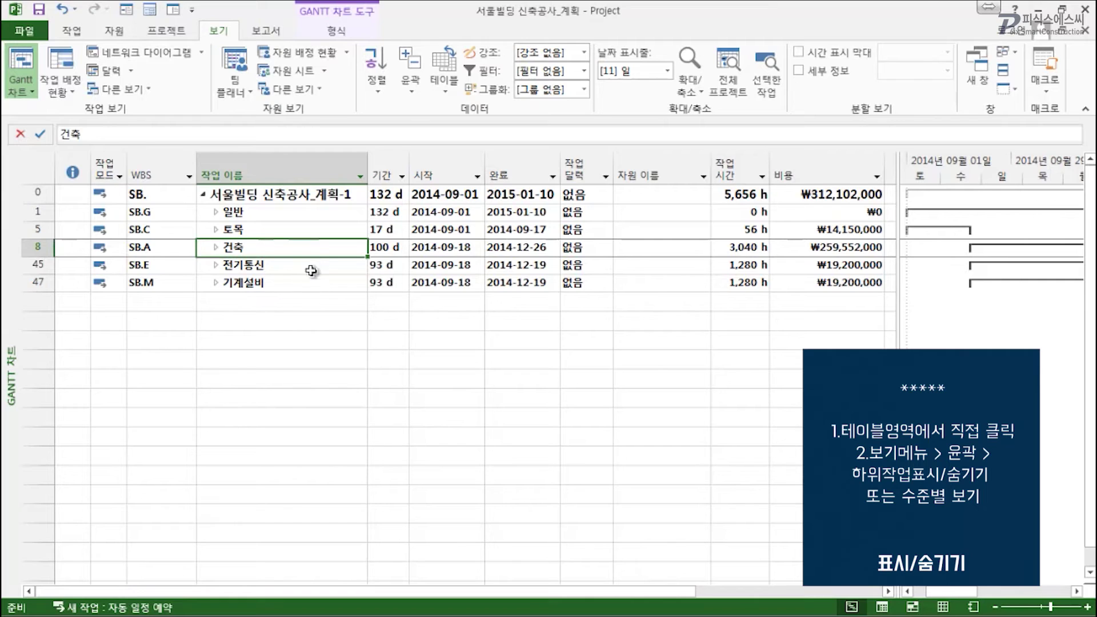
pyautogui.click(412, 87)
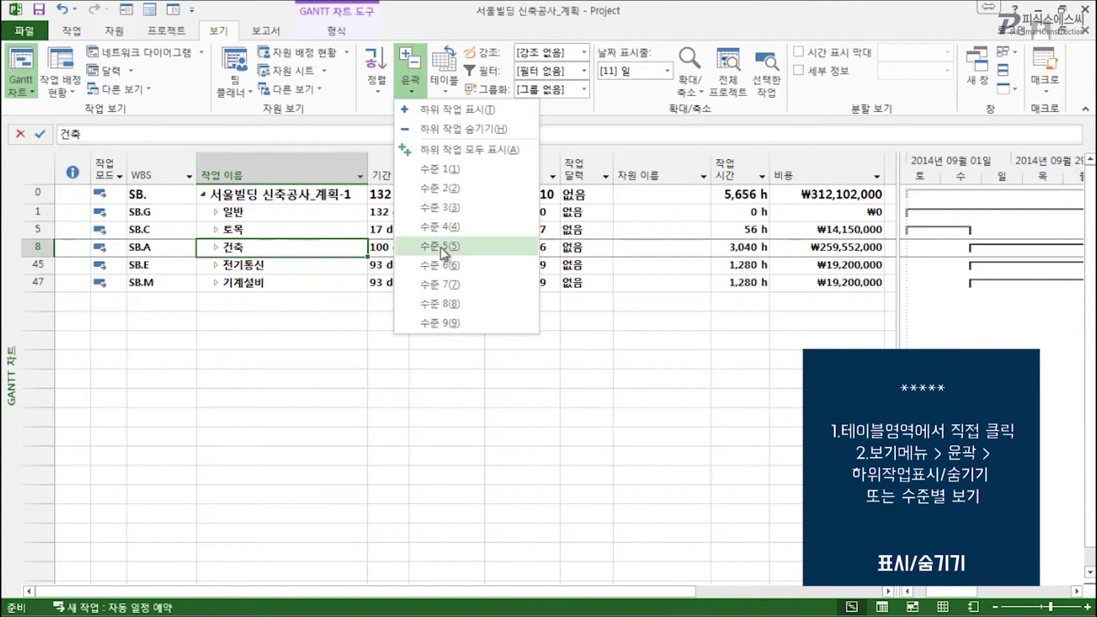
pyautogui.click(462, 322)
pyautogui.click(410, 74)
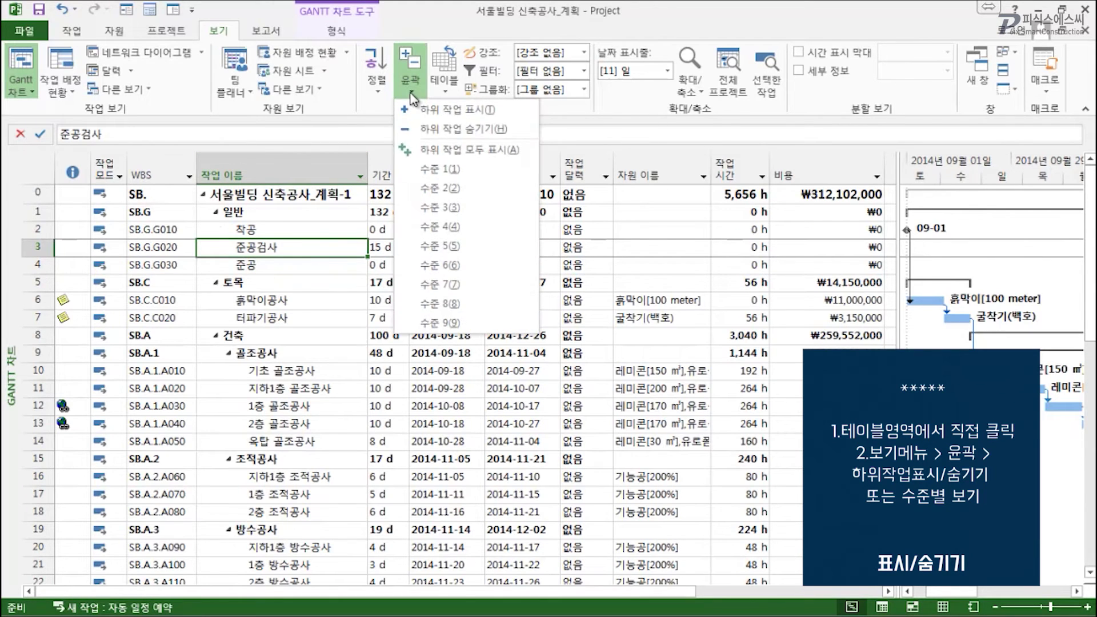
pyautogui.click(440, 150)
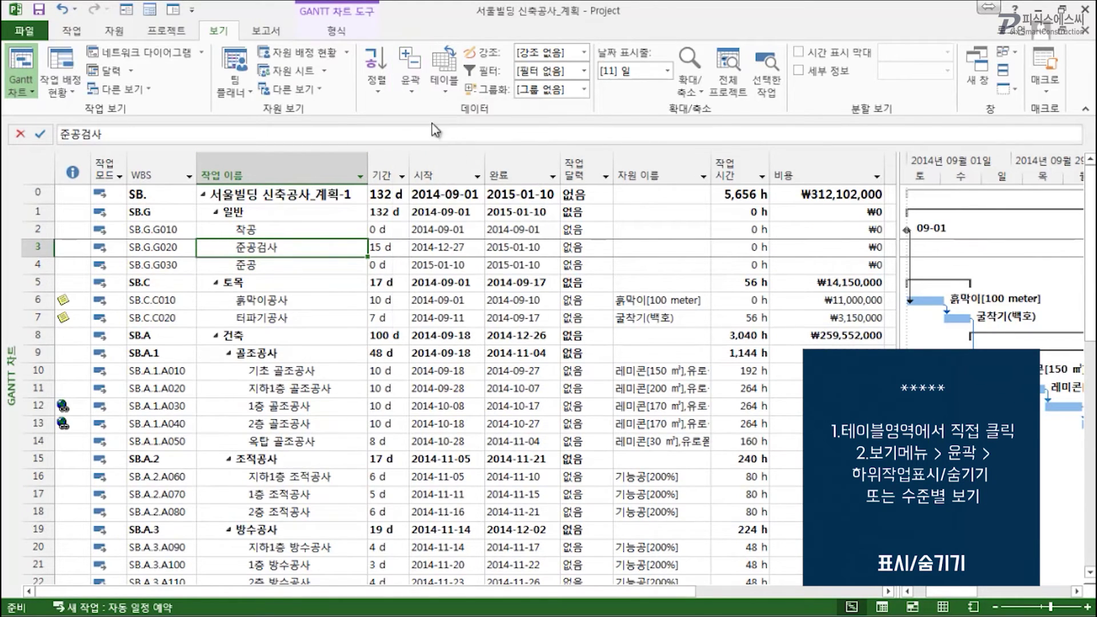
# Step: Hide the subtasks of 일반, 토목 and 건축 one after another with the outline command, and show those of 건축 again
pyautogui.click(411, 74)
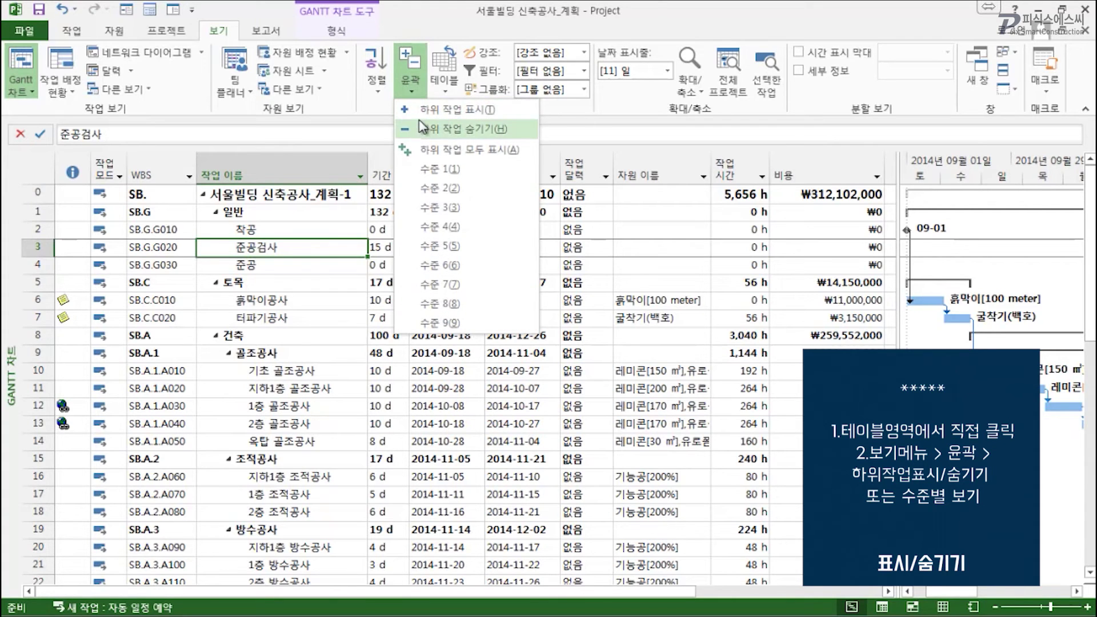
pyautogui.click(435, 129)
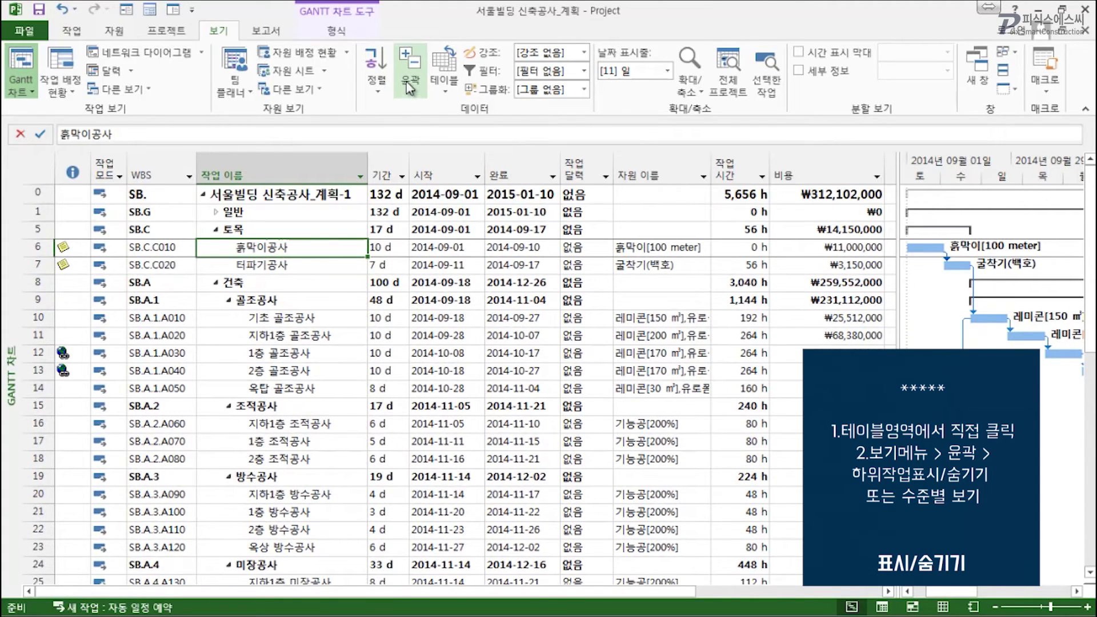
pyautogui.click(410, 80)
pyautogui.click(426, 133)
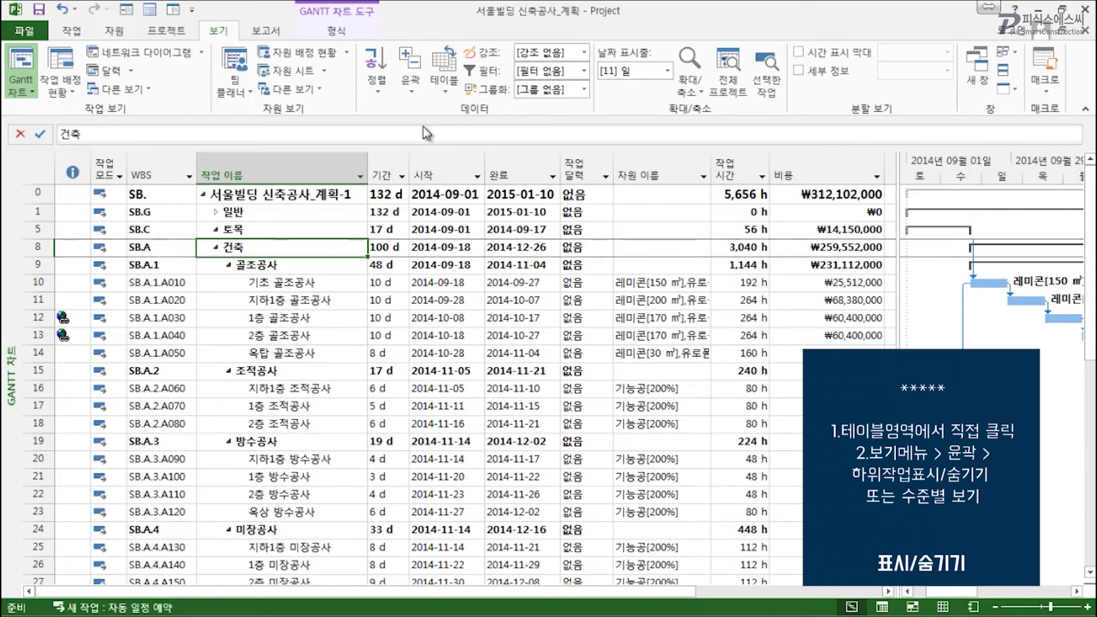
pyautogui.click(411, 80)
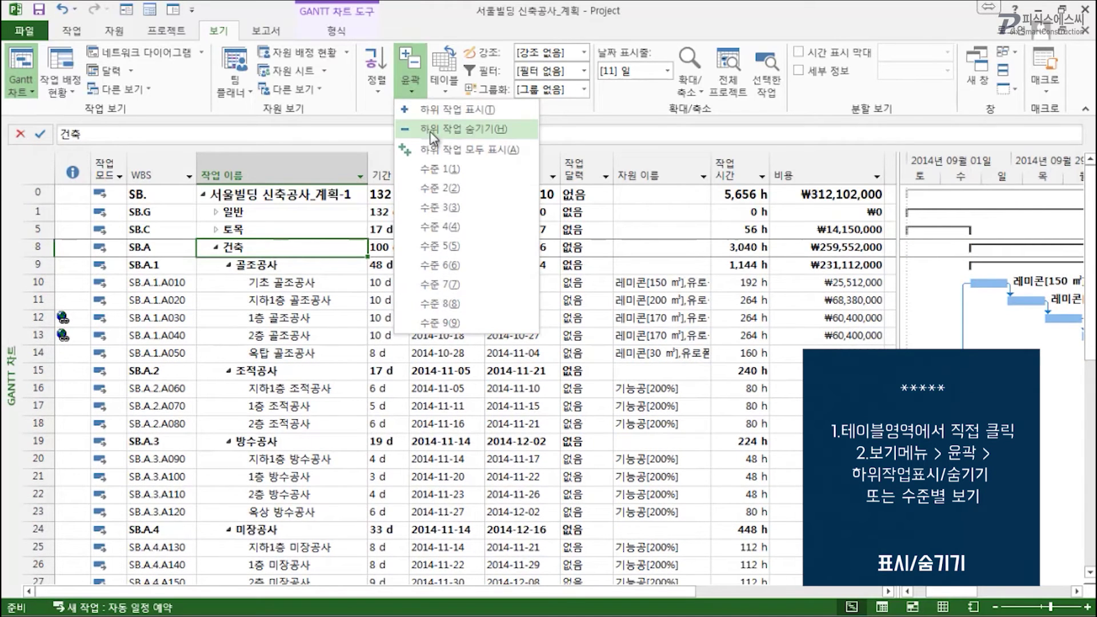
pyautogui.click(432, 132)
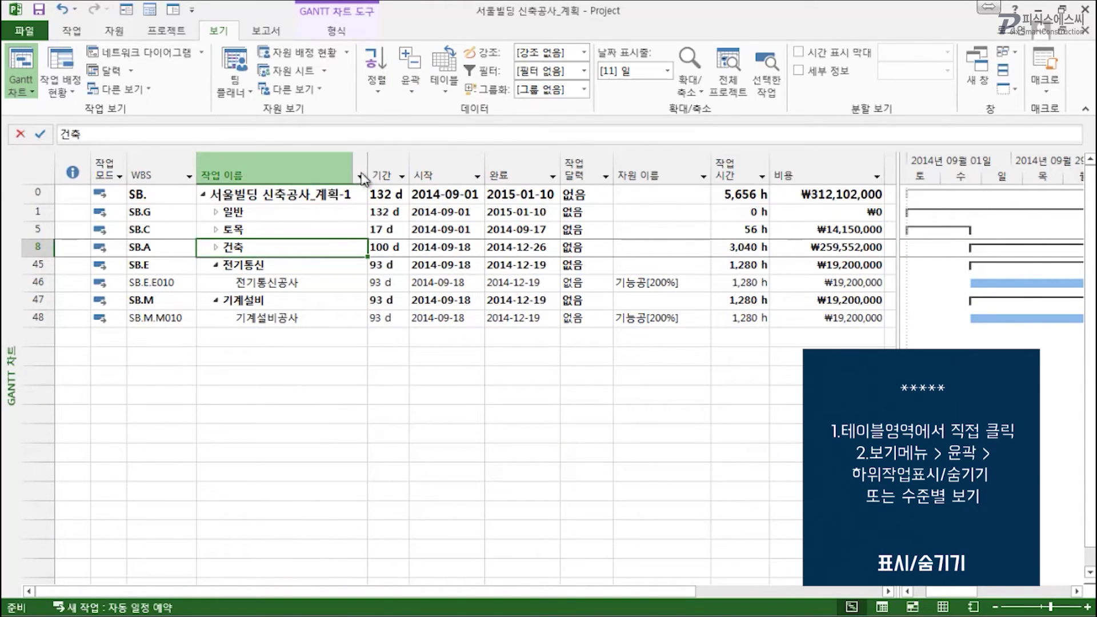
pyautogui.click(415, 97)
pyautogui.click(428, 109)
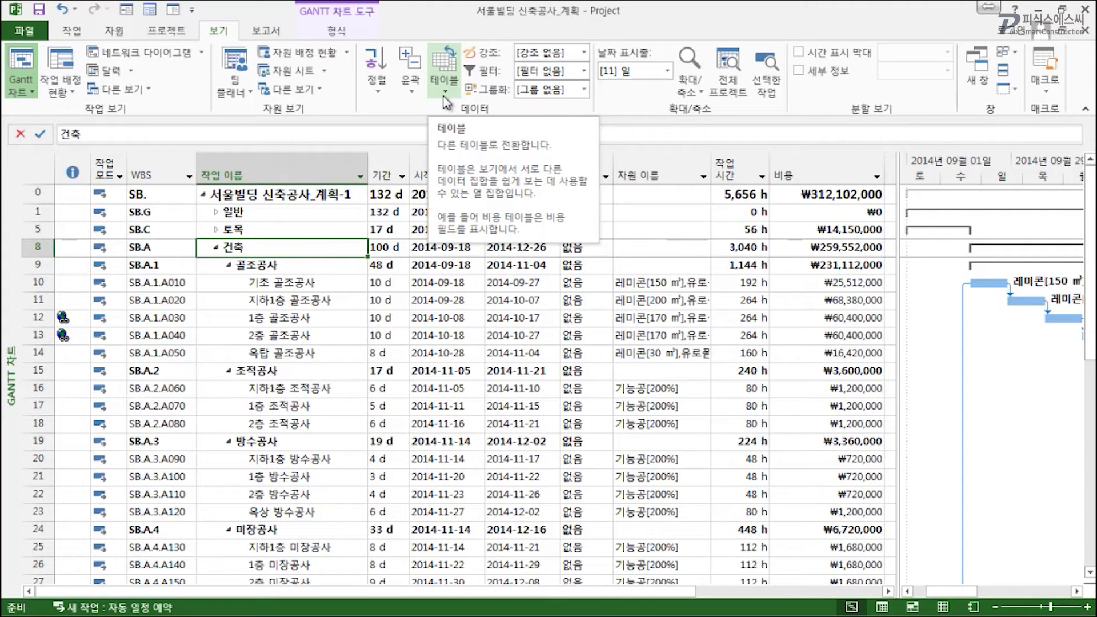
# Step: Look through the available tables and switch the task table to 비용 and to 요약 in turn
pyautogui.rightClick(41, 174)
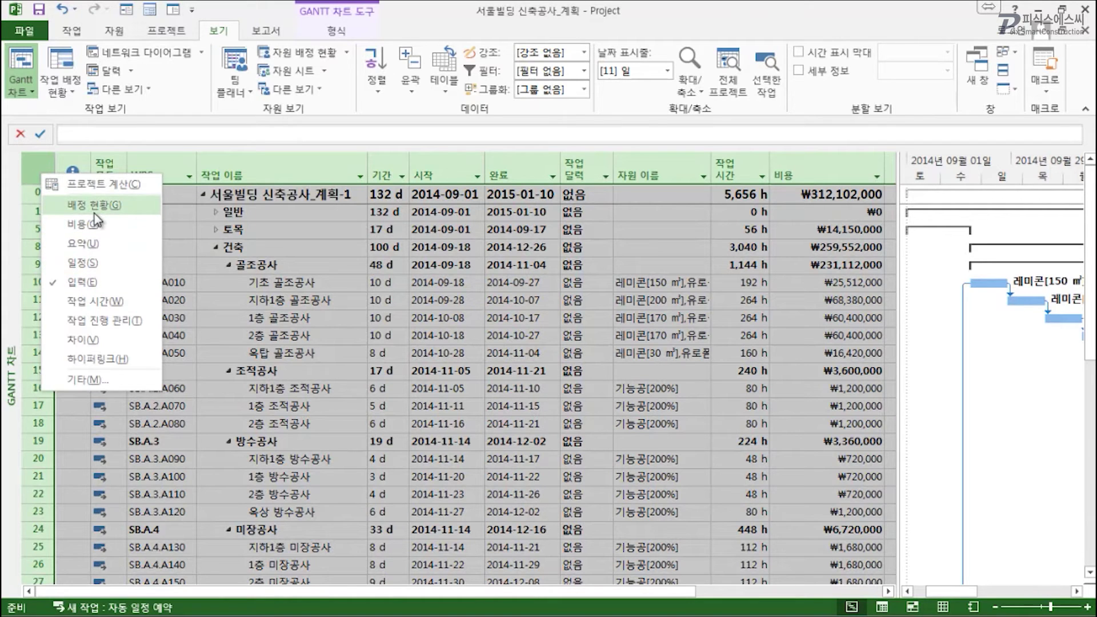
pyautogui.press('Escape')
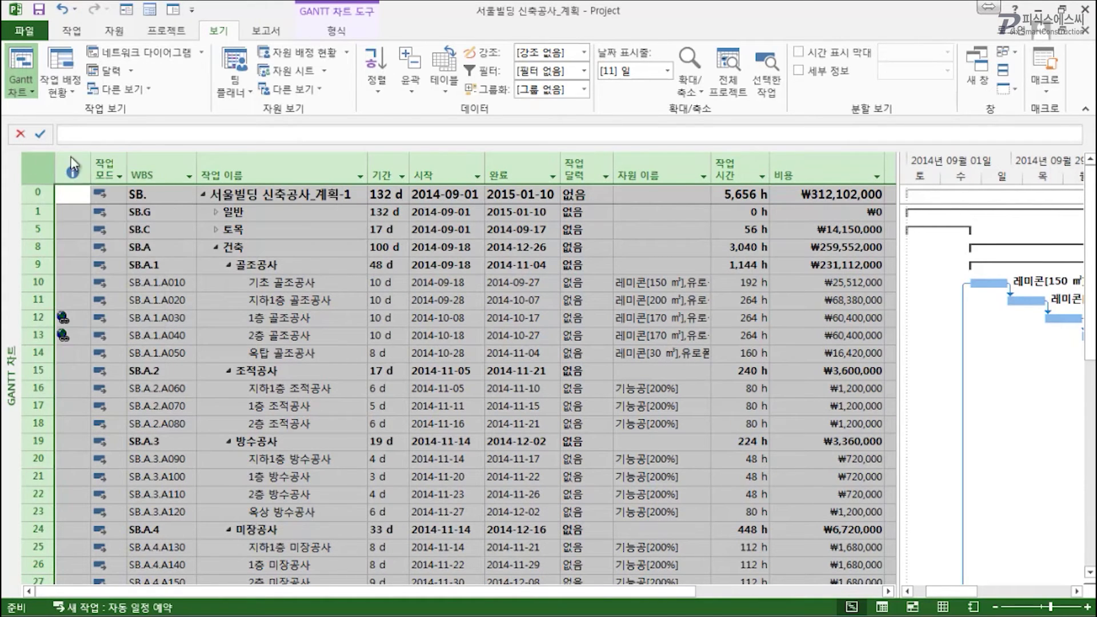
pyautogui.click(439, 95)
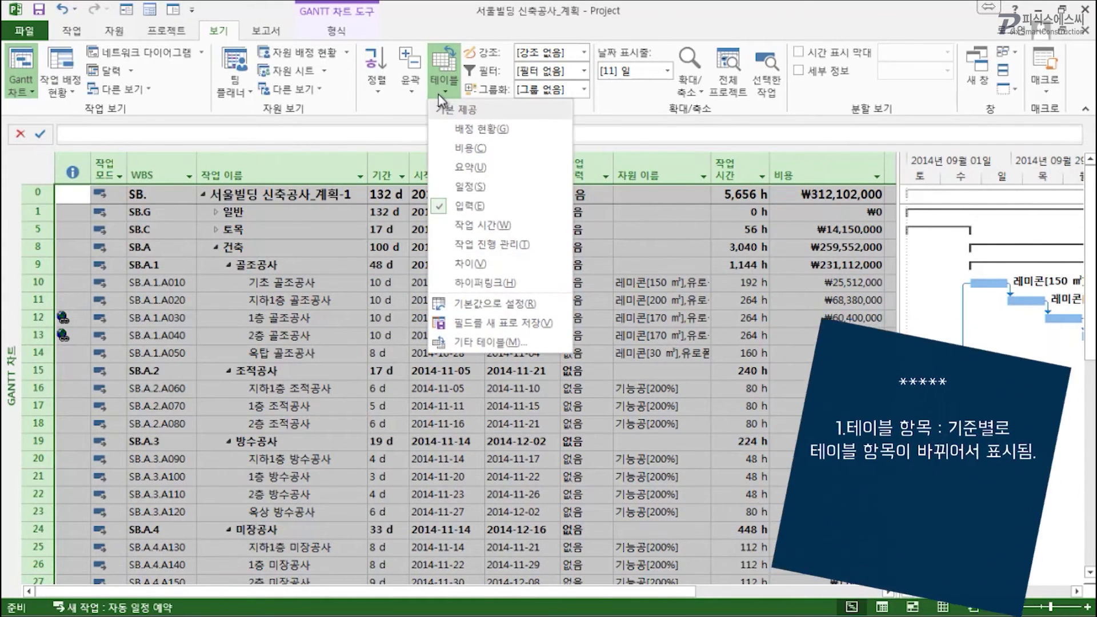
pyautogui.click(454, 149)
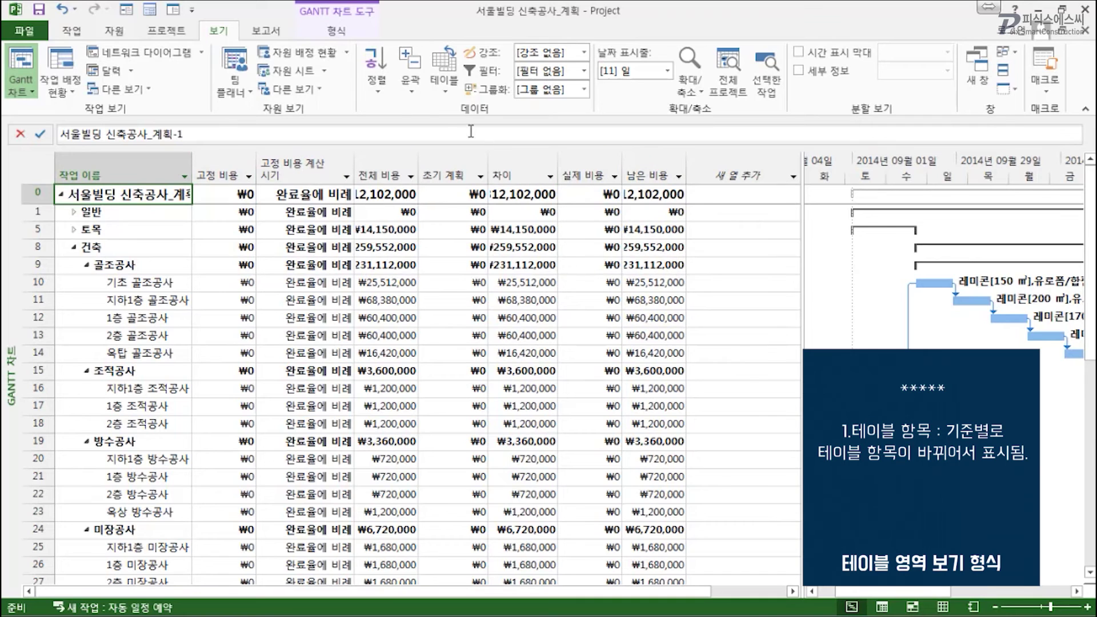
pyautogui.click(450, 94)
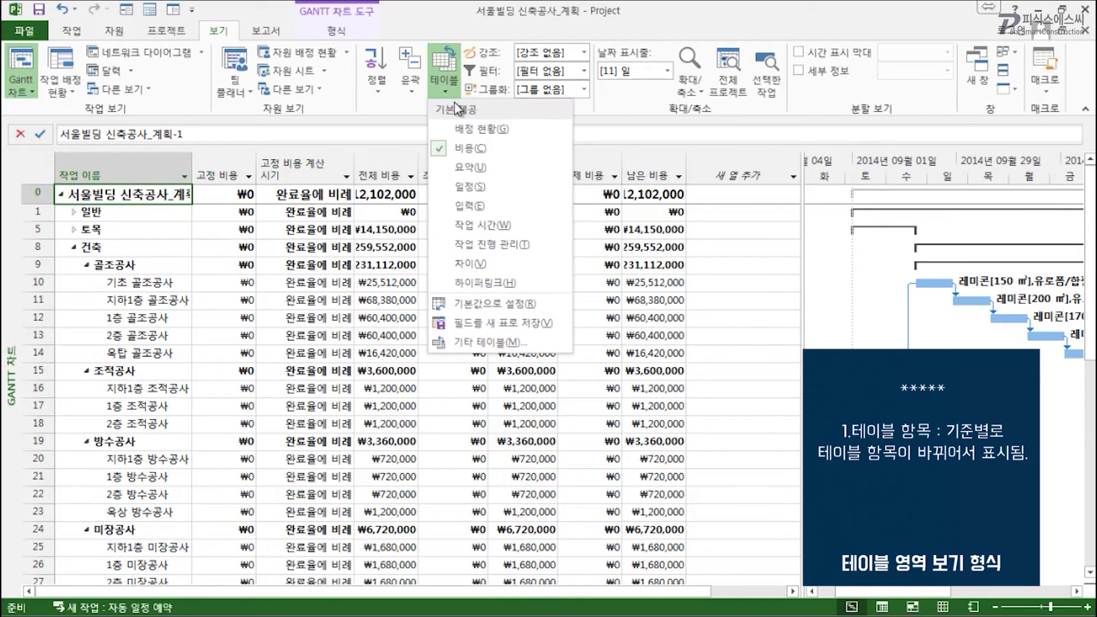
pyautogui.click(492, 169)
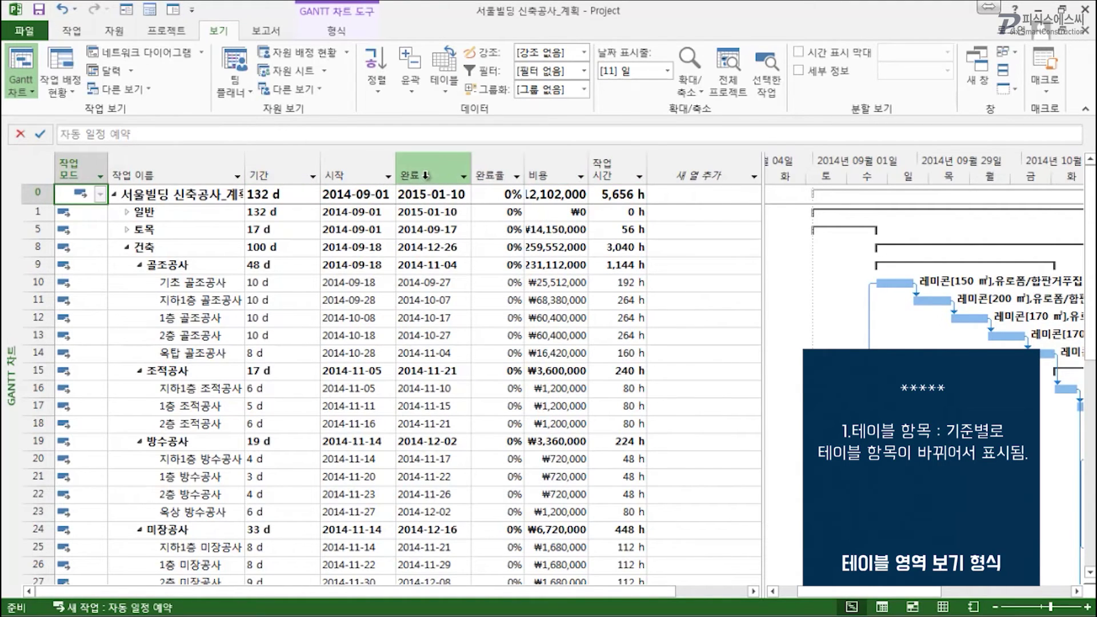
# Step: Switch the task table to 하이퍼링크, and look through the further task and resource tables under 기타 테이블 without applying any
pyautogui.click(447, 86)
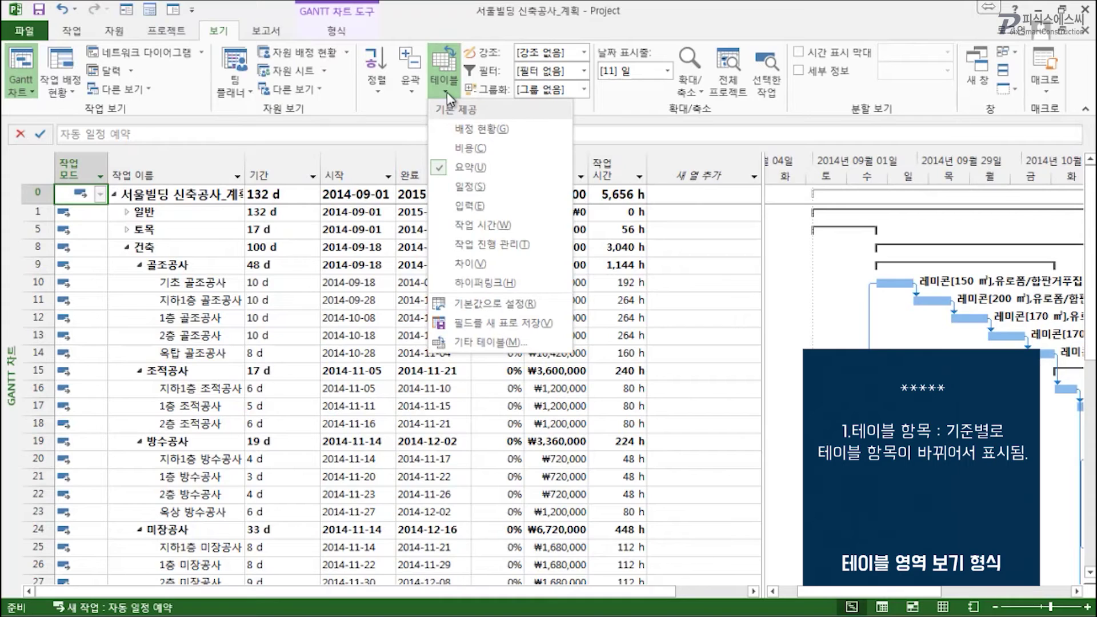
pyautogui.click(474, 283)
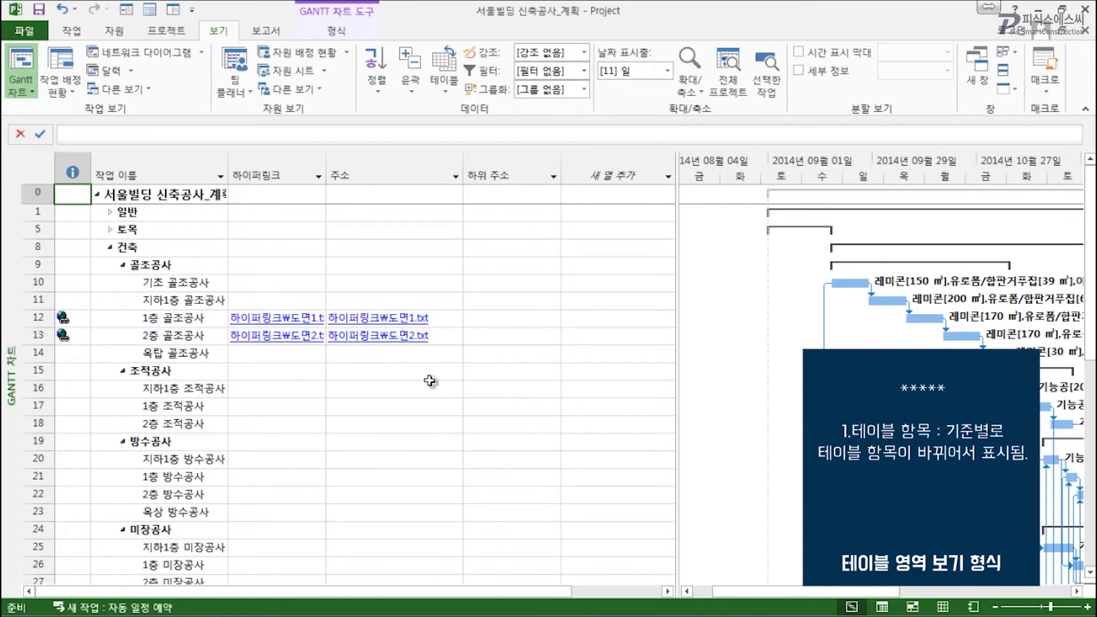
pyautogui.click(438, 92)
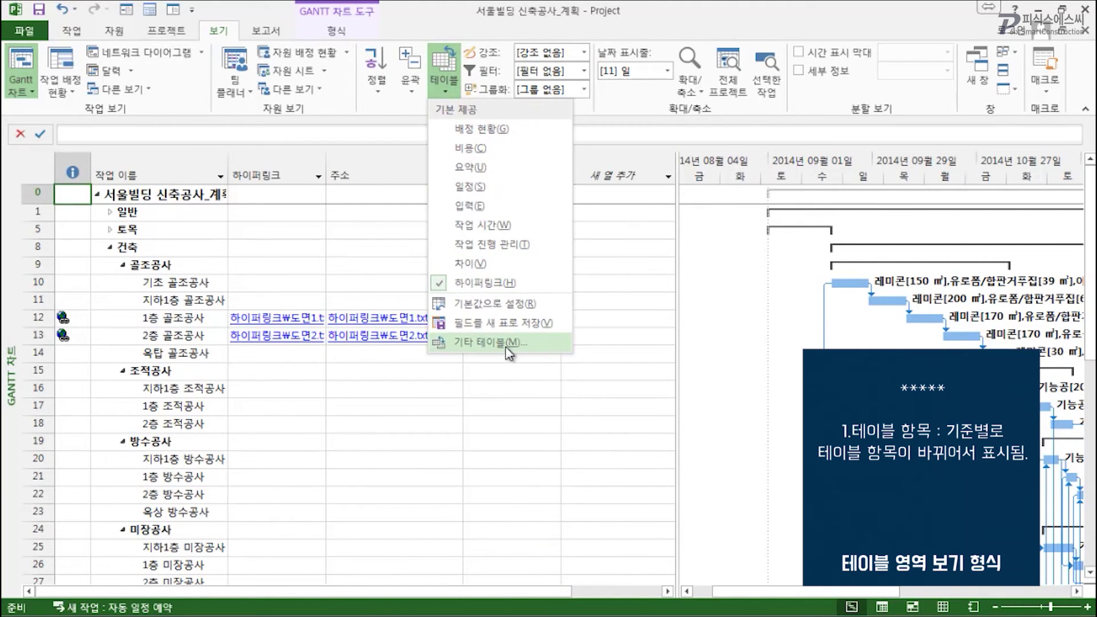
pyautogui.click(508, 342)
pyautogui.moveTo(584, 327); pyautogui.dragTo(587, 262)
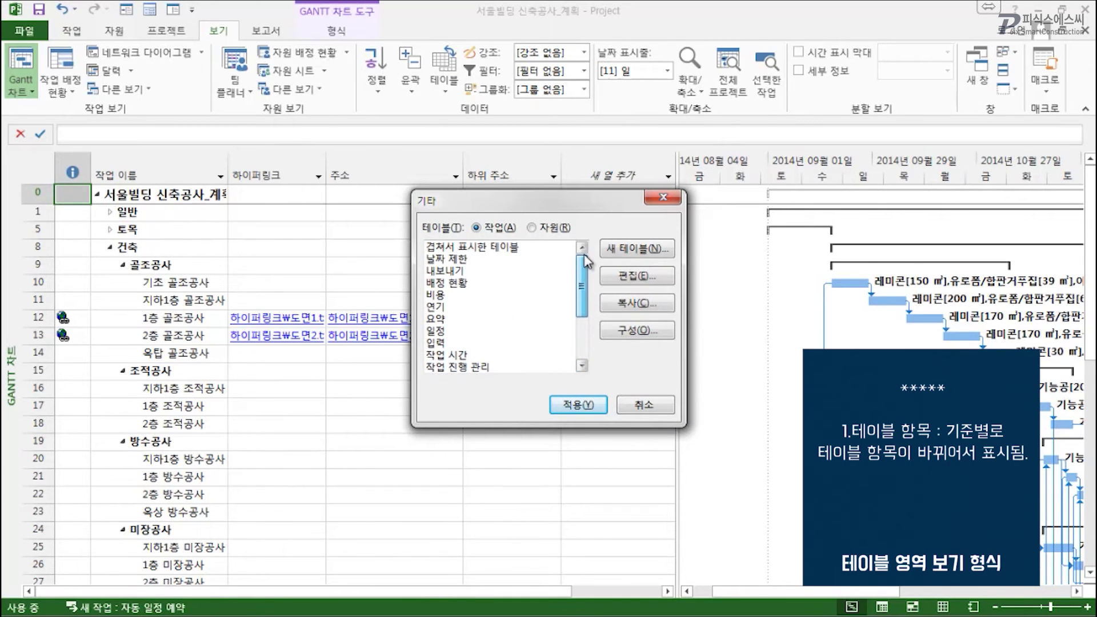
pyautogui.click(531, 230)
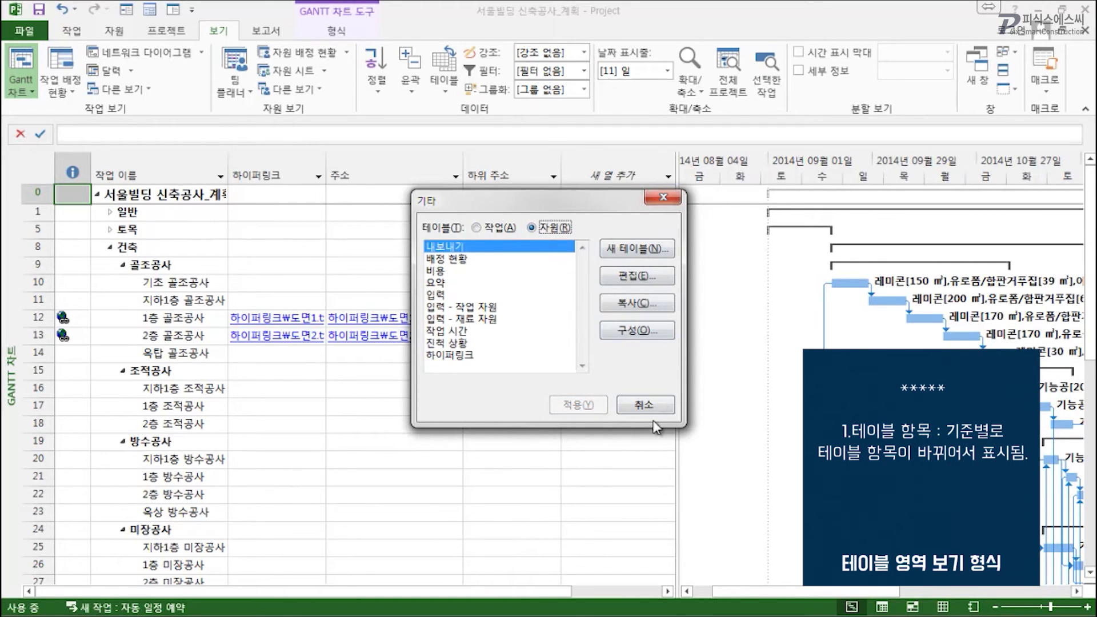
pyautogui.click(645, 405)
# Step: Switch the task table to 입력
pyautogui.click(445, 94)
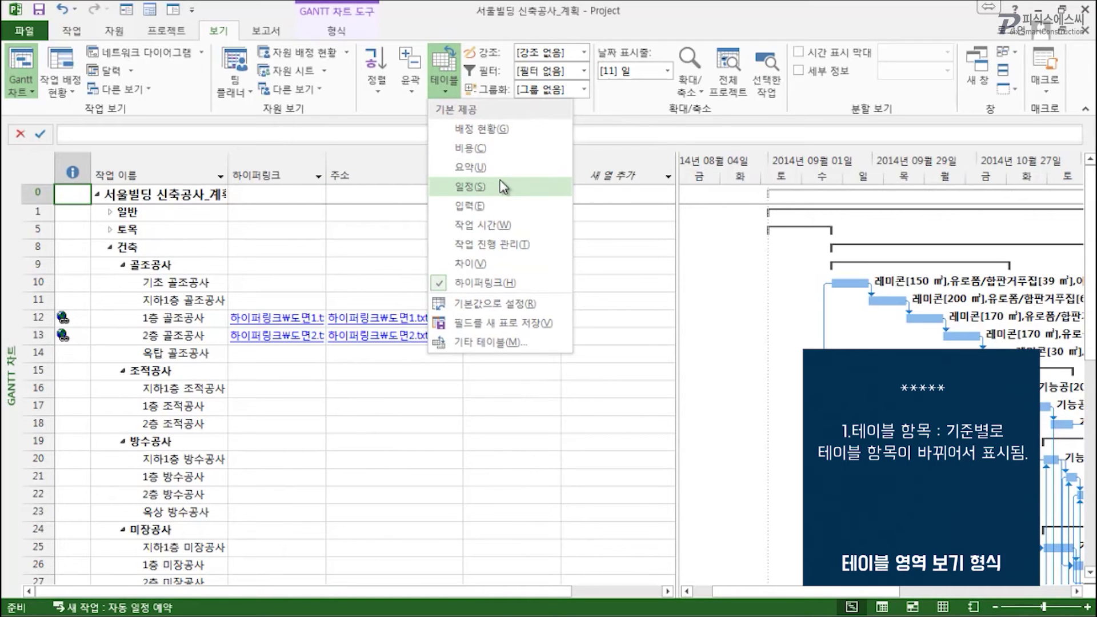
pyautogui.click(473, 206)
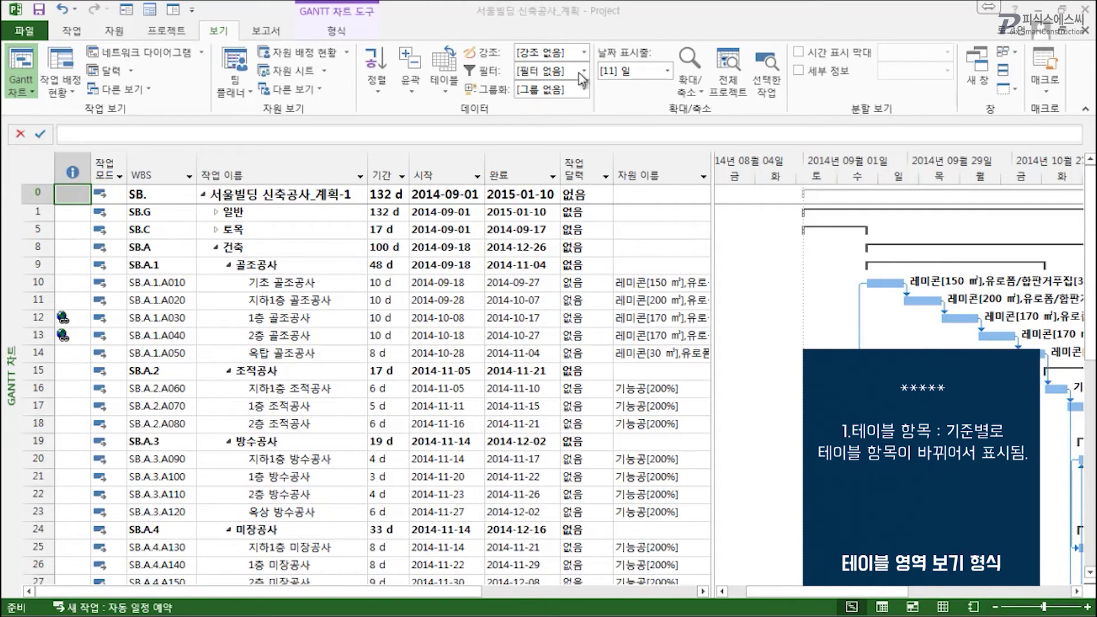
# Step: Highlight the critical tasks in the schedule with the 요주의 highlight filter
pyautogui.click(584, 53)
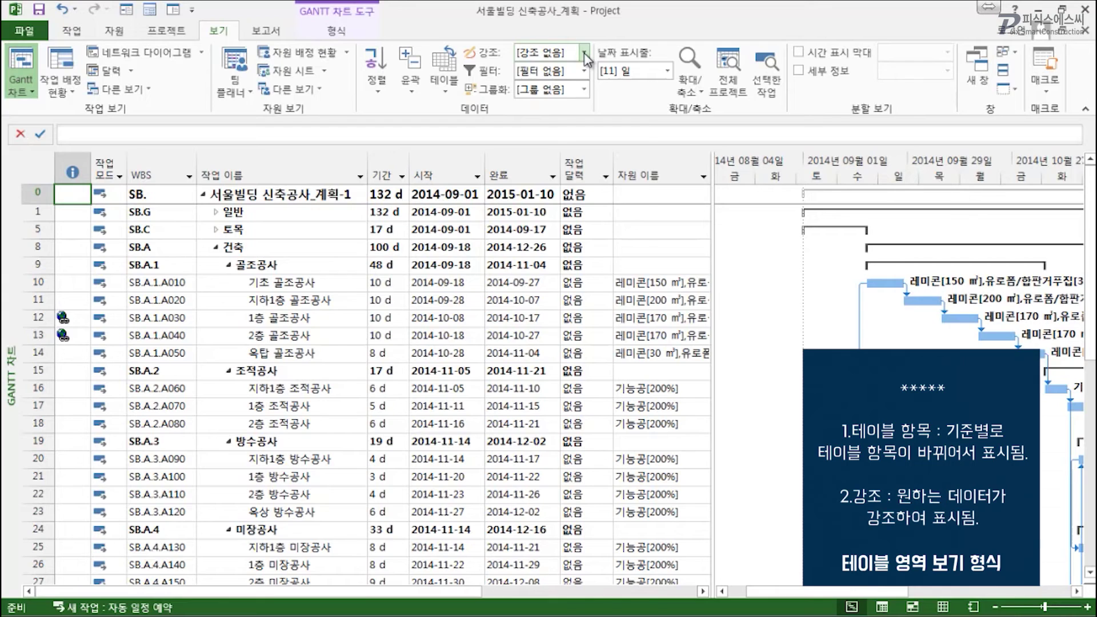
pyautogui.click(584, 52)
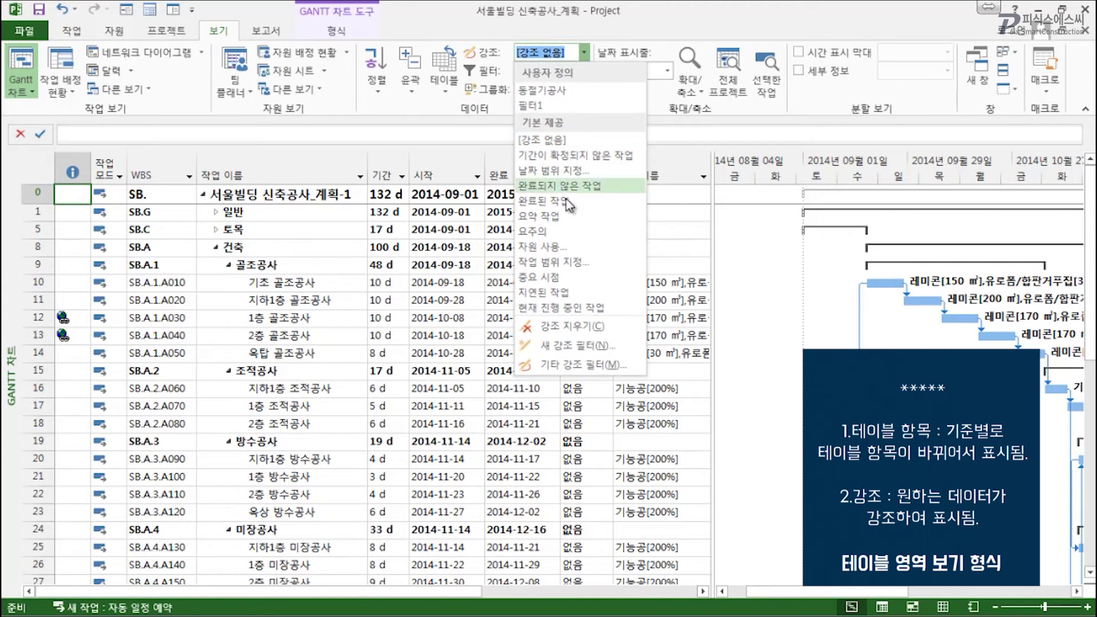
pyautogui.click(565, 230)
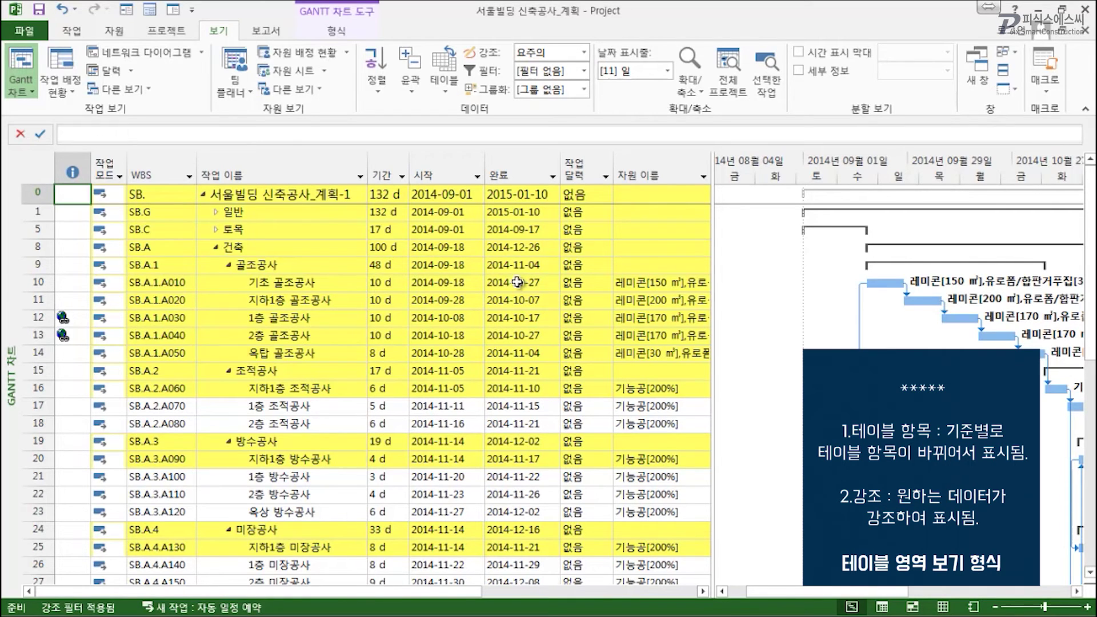
# Step: Highlight the tasks assigned to 철근공 with the 자원 사용 highlight filter, and clear it with 강조 없음
pyautogui.click(584, 52)
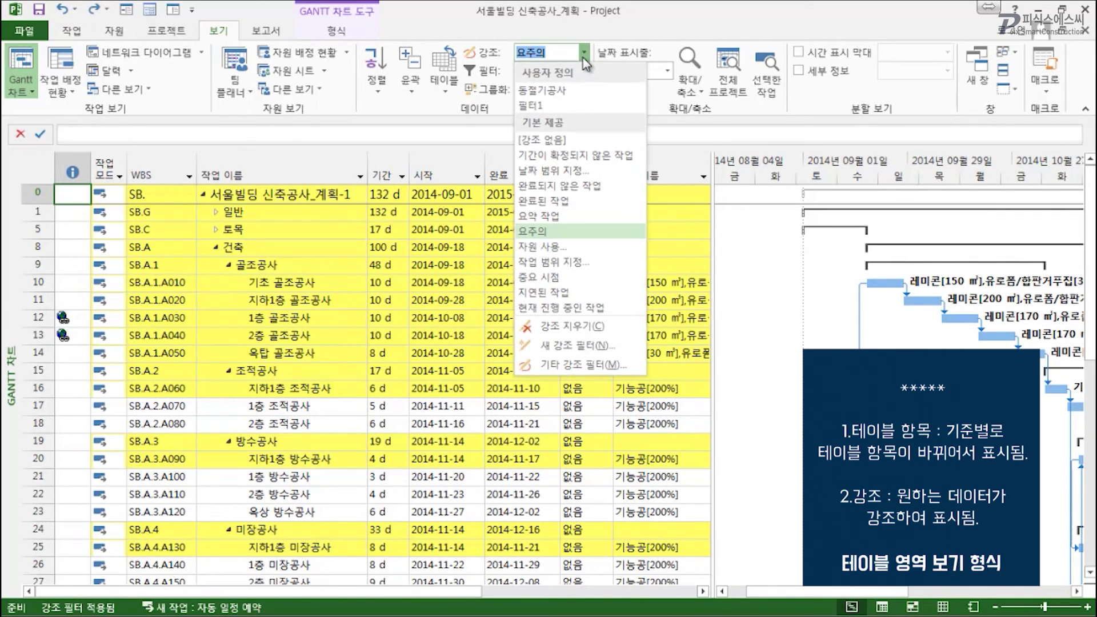
pyautogui.click(569, 247)
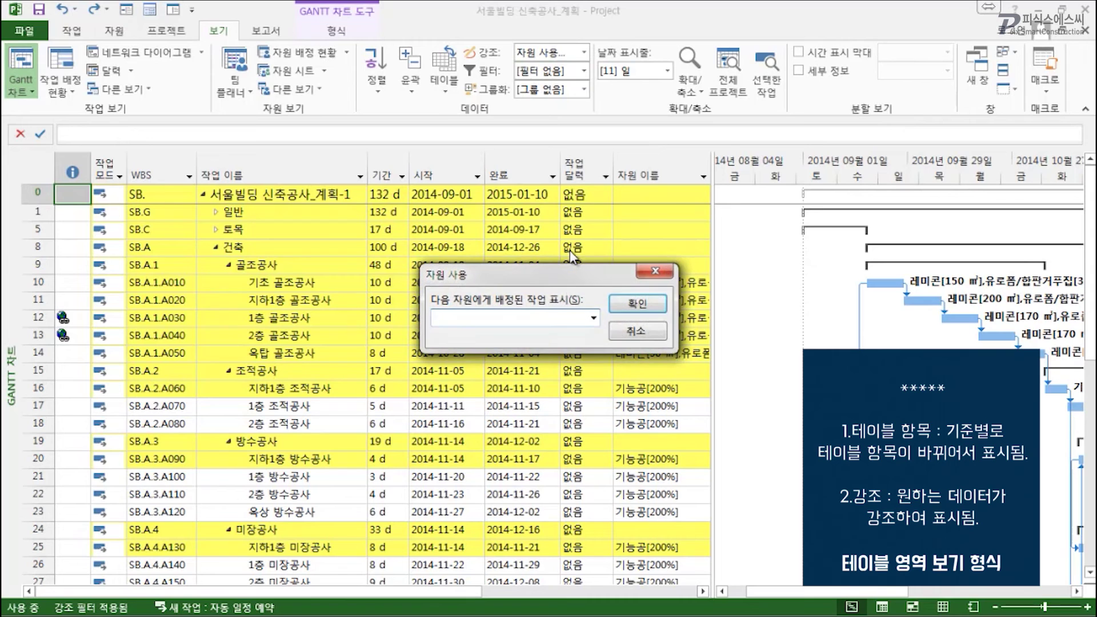
pyautogui.click(594, 319)
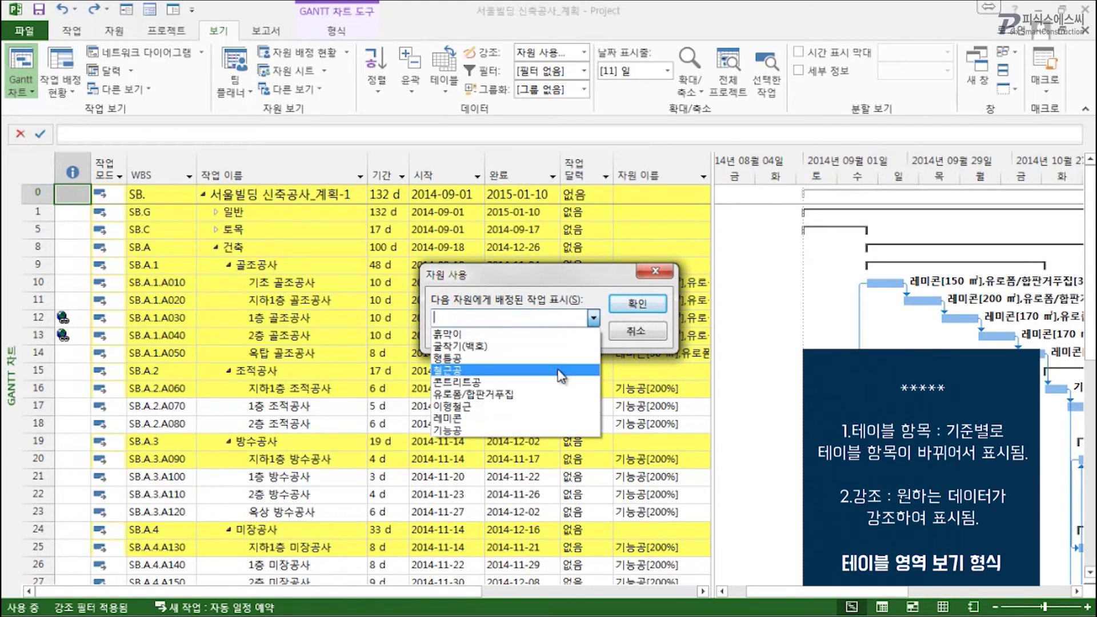
pyautogui.click(564, 376)
pyautogui.click(638, 304)
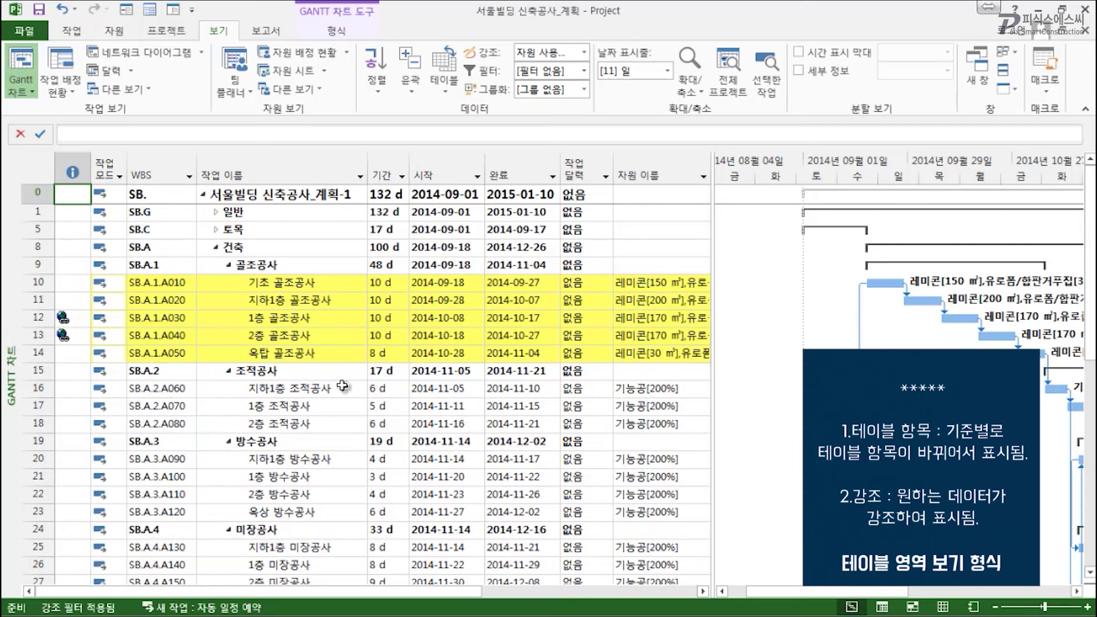
pyautogui.click(585, 53)
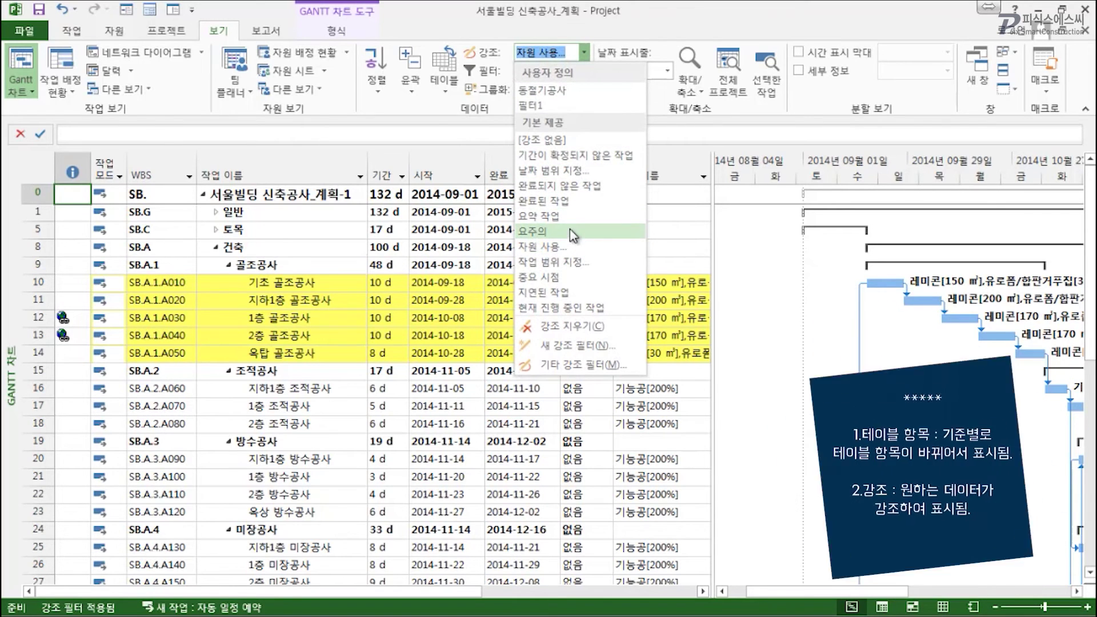
pyautogui.click(557, 139)
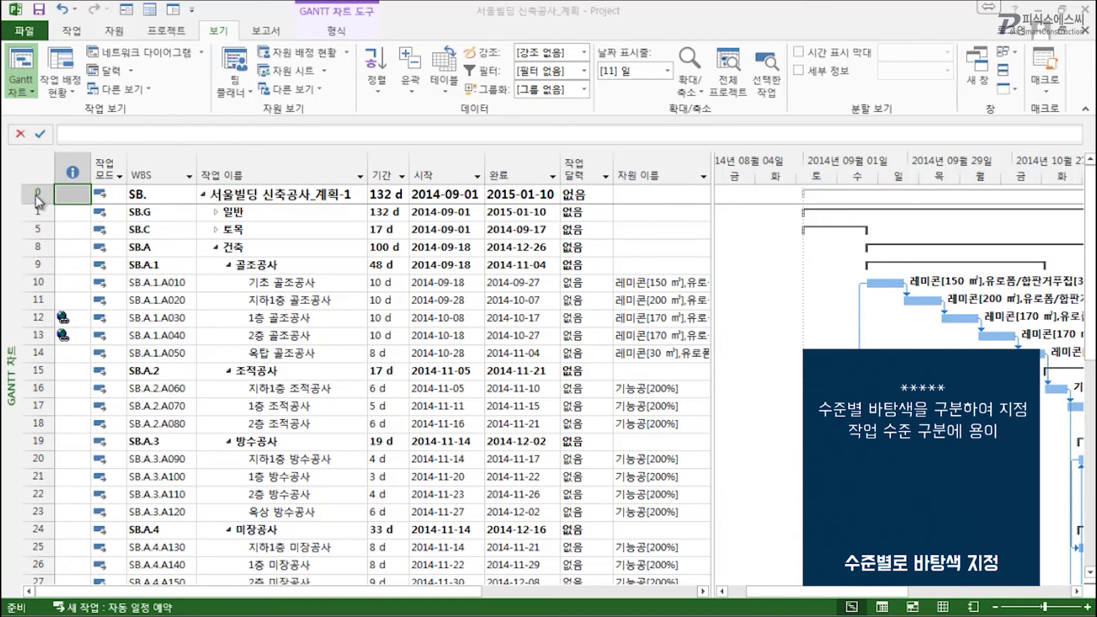
# Step: Show the subtasks of 일반 and 토목 in the schedule's outline
pyautogui.click(291, 198)
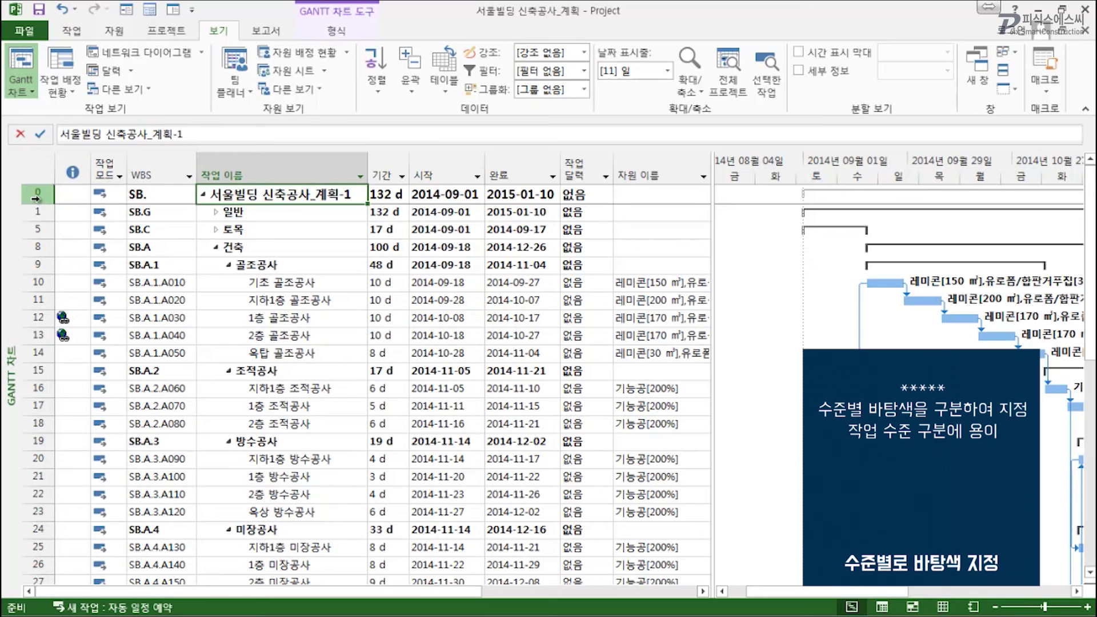
pyautogui.click(215, 213)
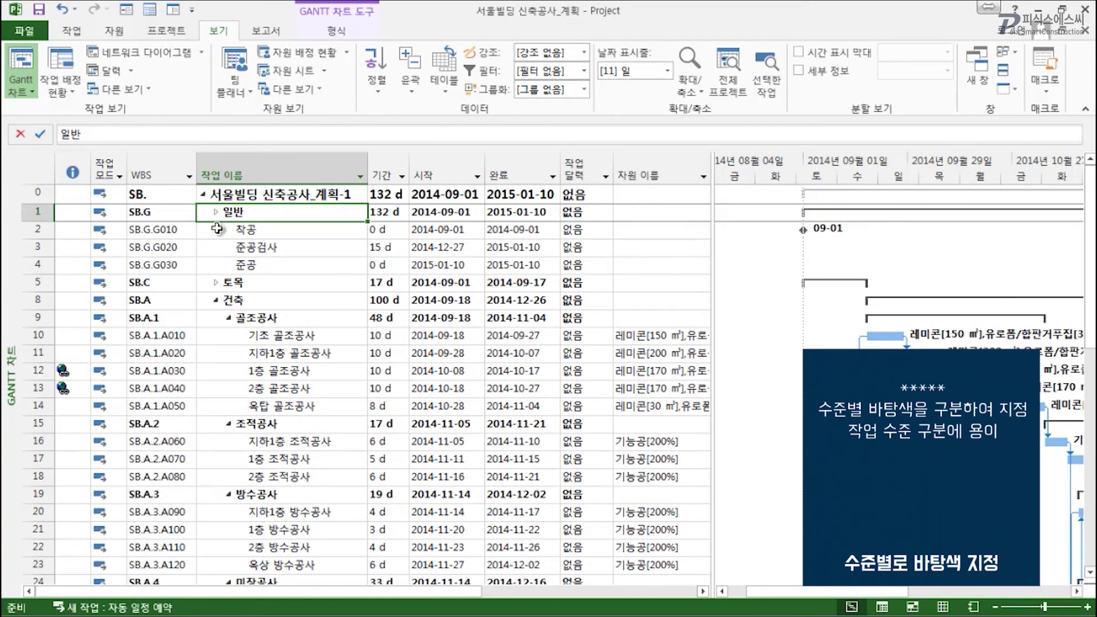
pyautogui.click(217, 283)
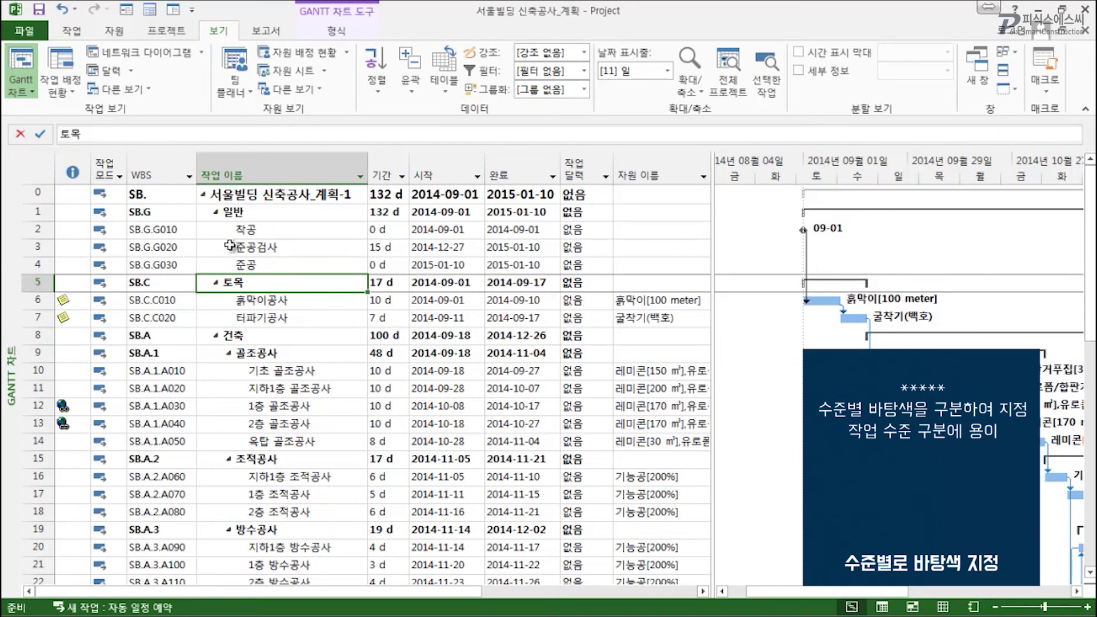
# Step: Fill the background of the whole project summary row 서울빌딩 신축공사_계획-1 with standard red
pyautogui.click(35, 197)
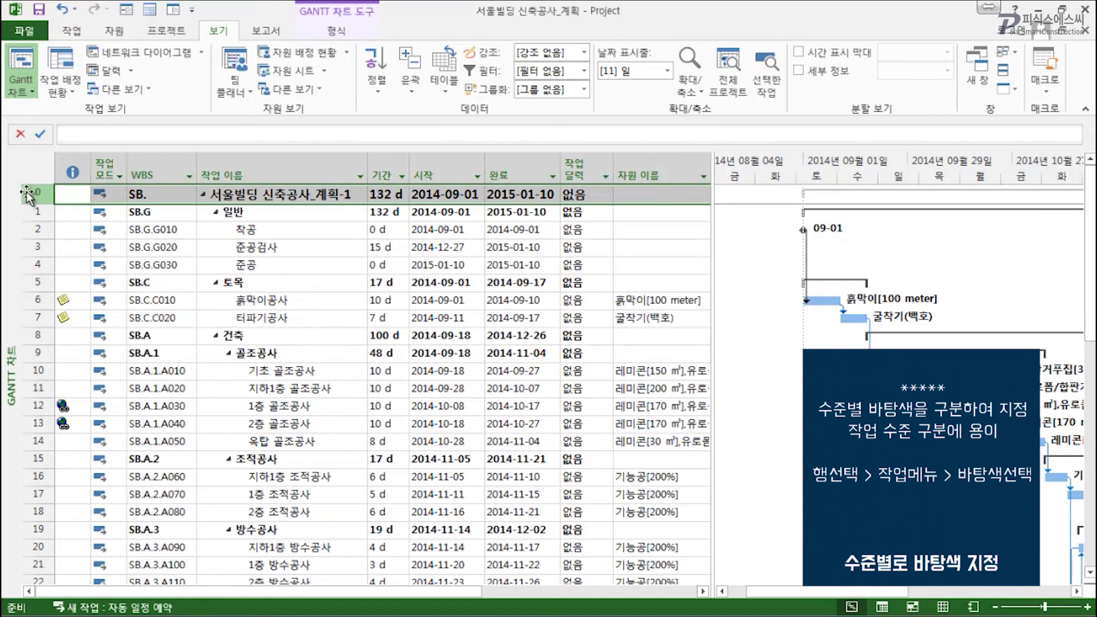
pyautogui.click(69, 32)
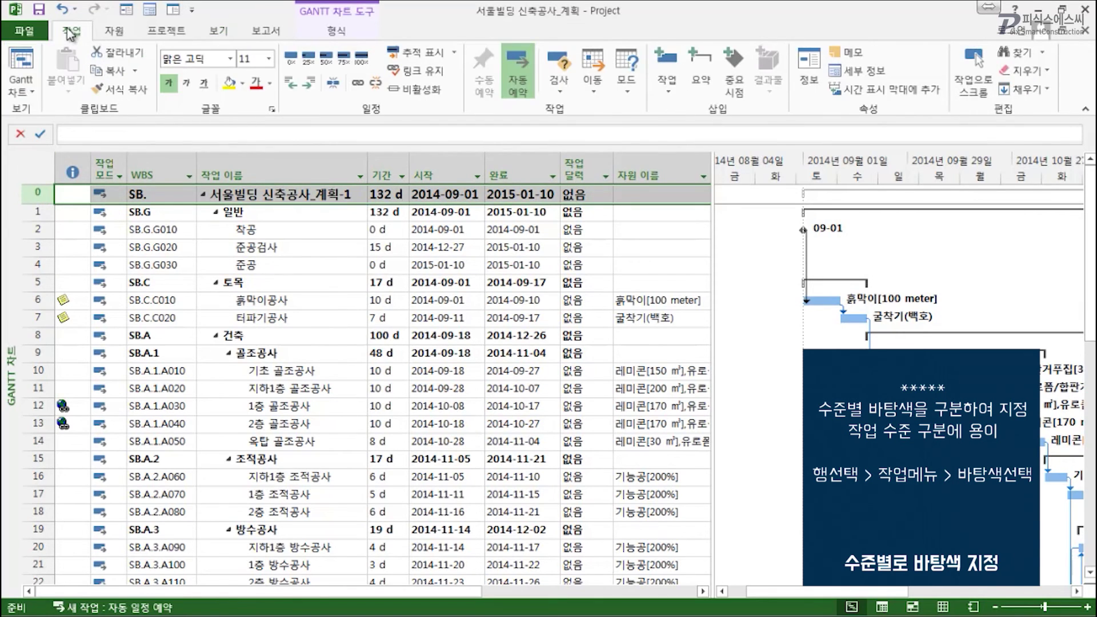
pyautogui.click(245, 86)
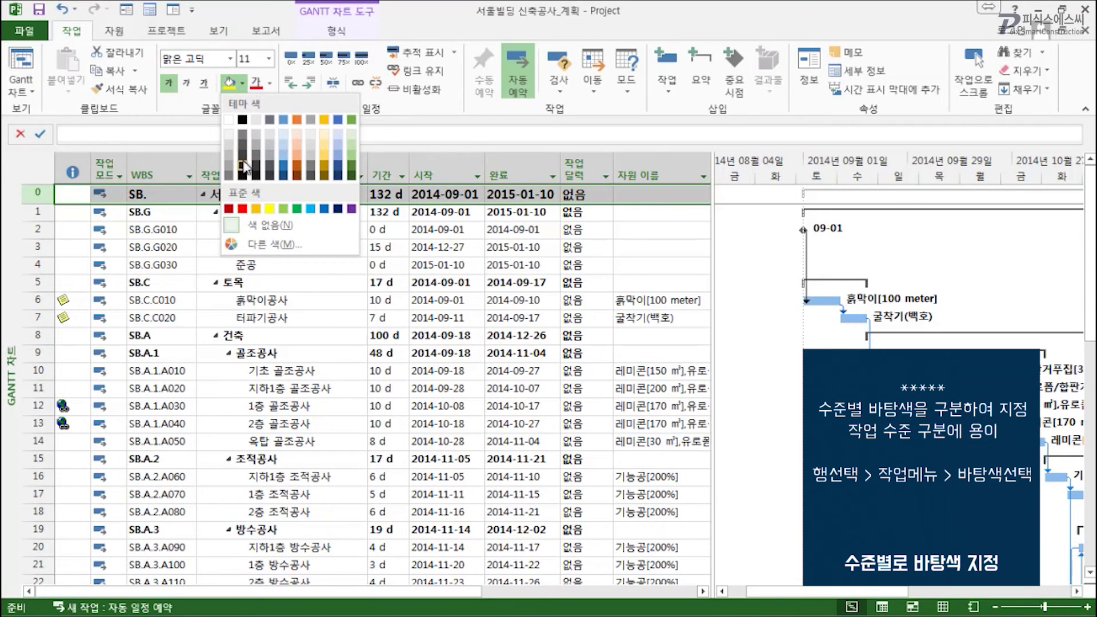
pyautogui.click(242, 208)
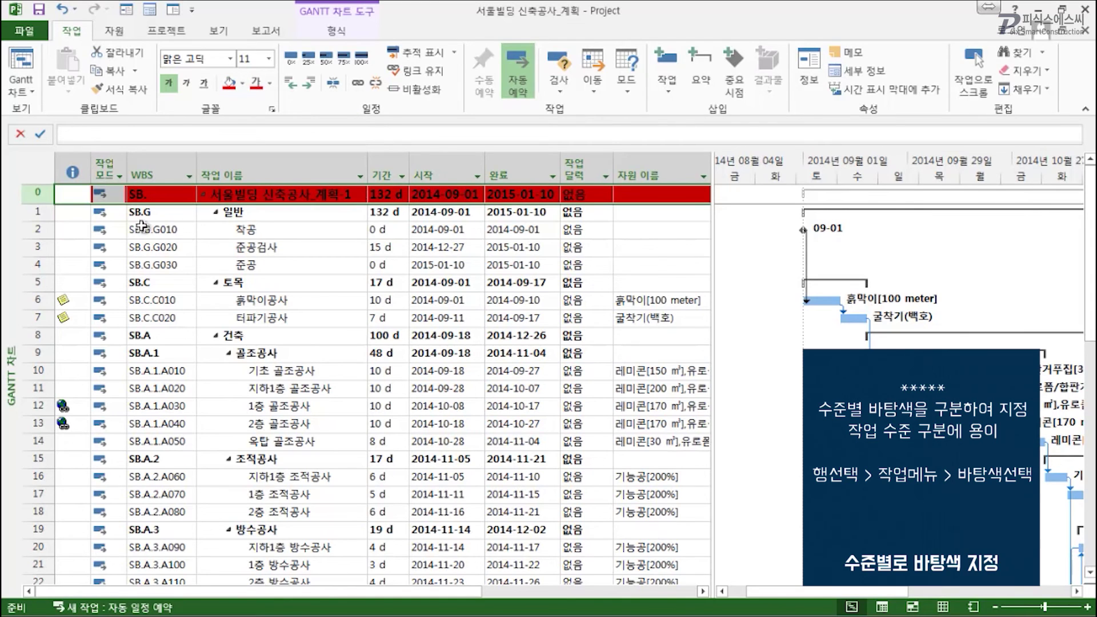
# Step: Fill the first-level summary rows 일반, 토목, 건축, 전기통신 and 기계설비 with a blue theme colour
pyautogui.click(38, 212)
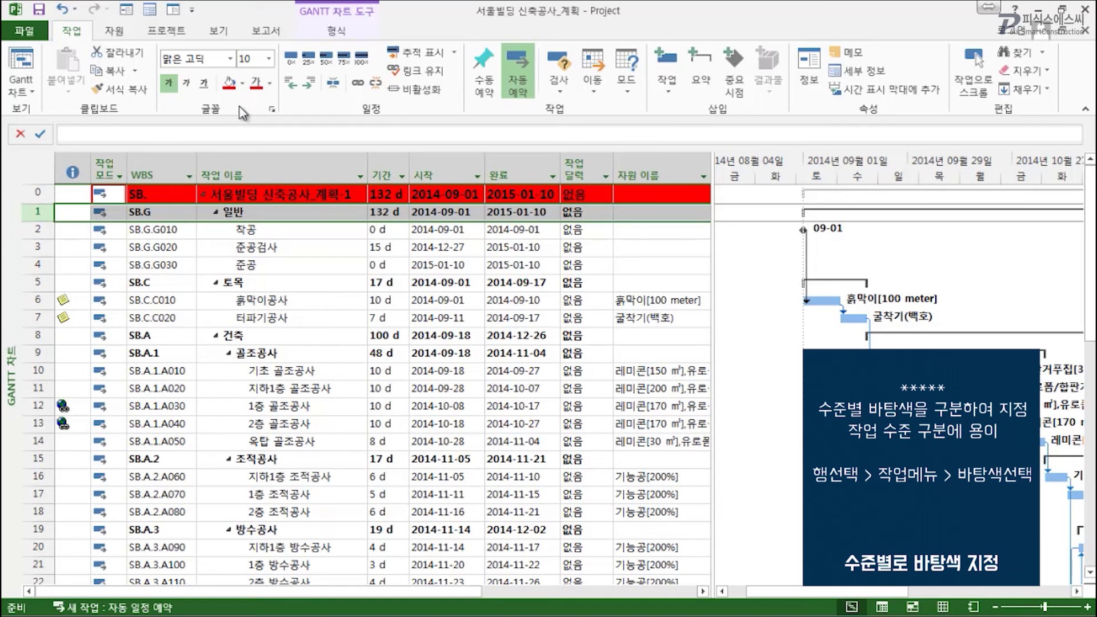
pyautogui.keyDown('ctrl'); pyautogui.click(35, 282); pyautogui.keyUp('ctrl')
pyautogui.keyDown('ctrl'); pyautogui.click(31, 336); pyautogui.keyUp('ctrl')
pyautogui.scroll(-4, 265, 387)
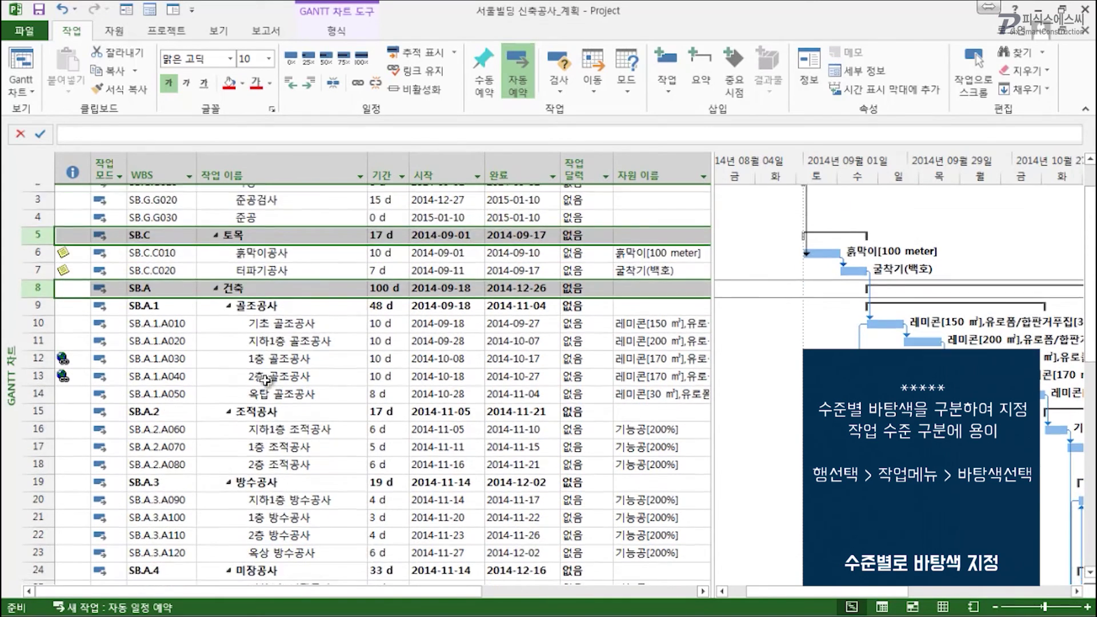
pyautogui.scroll(-7, 264, 384)
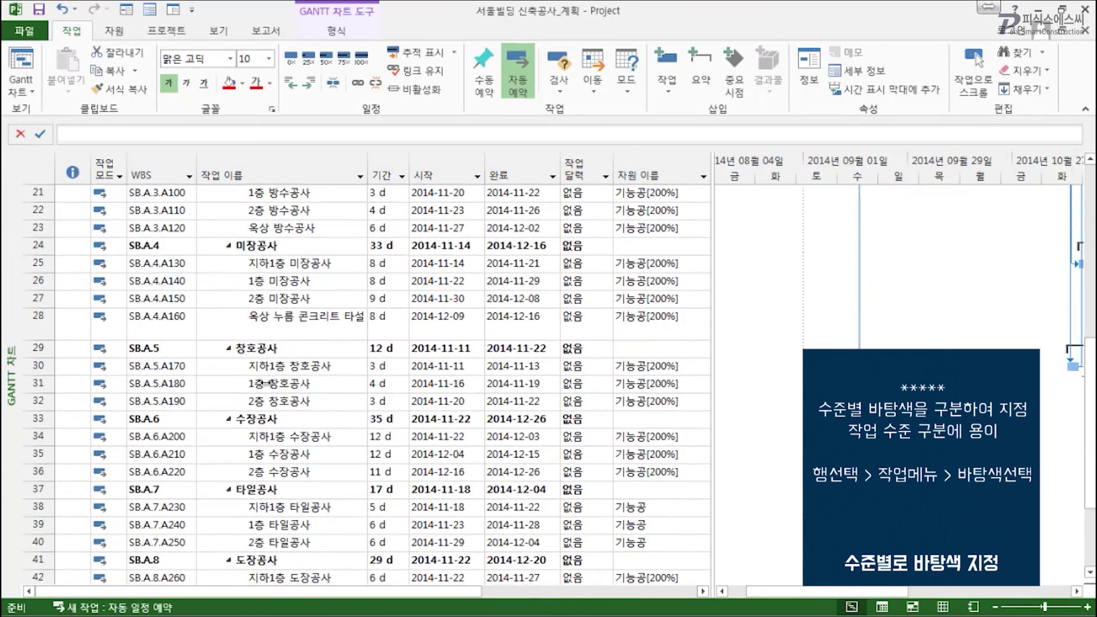
pyautogui.keyDown('ctrl'); pyautogui.click(38, 404); pyautogui.keyUp('ctrl')
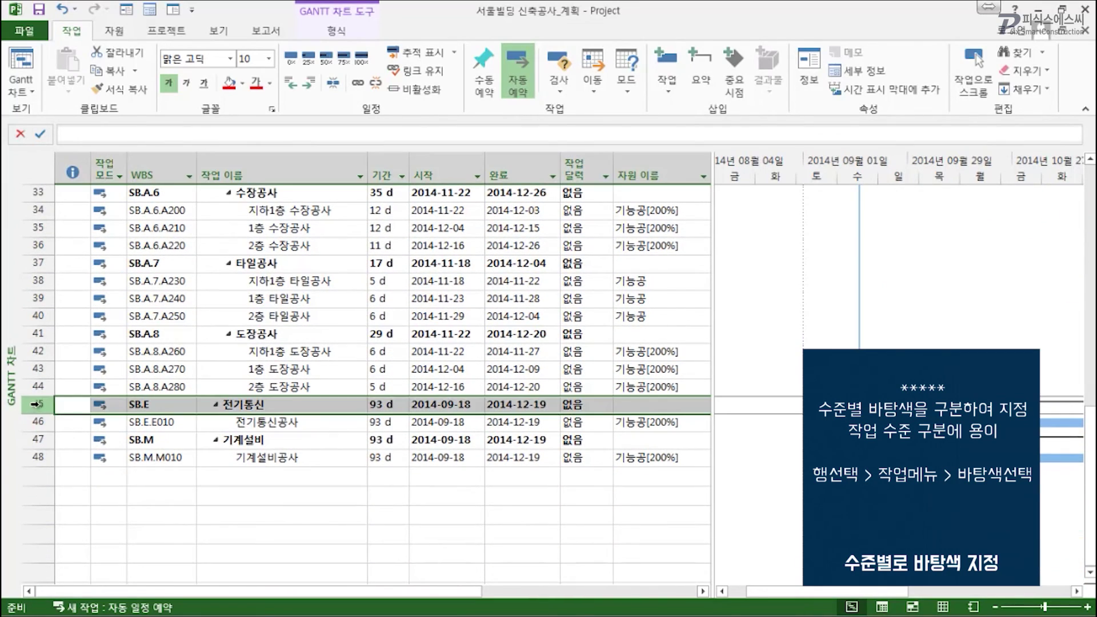
pyautogui.keyDown('ctrl'); pyautogui.click(37, 439); pyautogui.keyUp('ctrl')
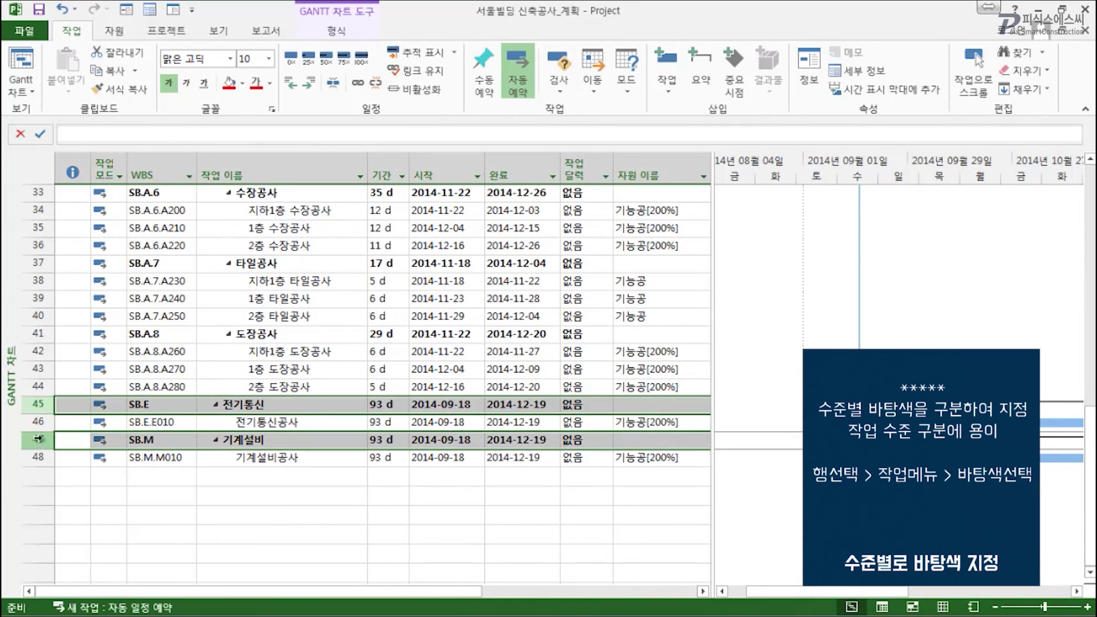
pyautogui.click(244, 86)
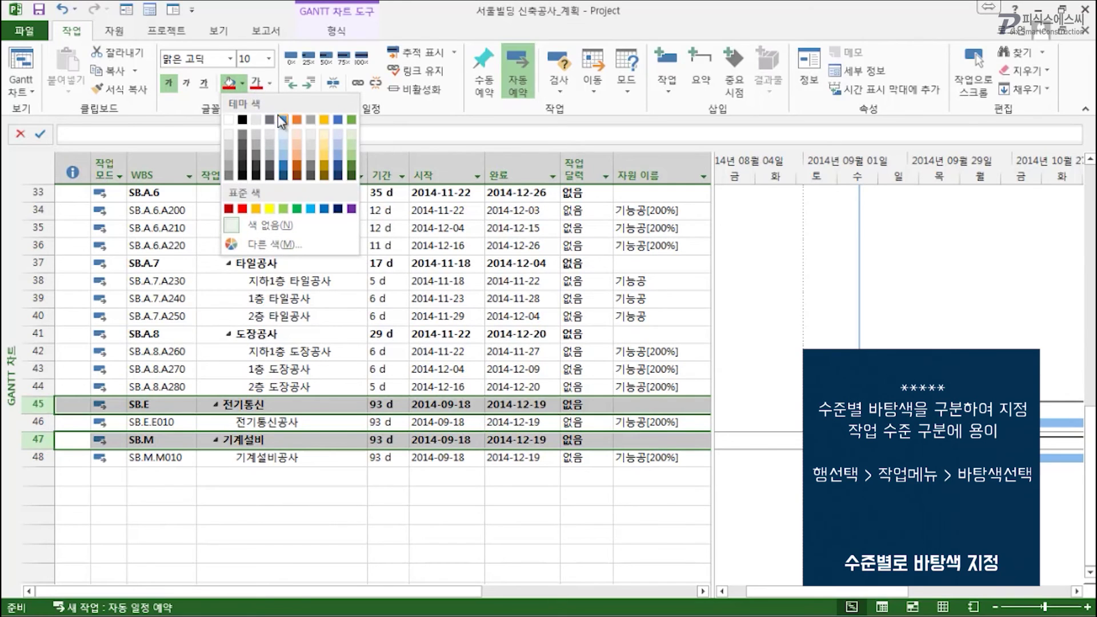
pyautogui.click(338, 126)
# Step: Fill the second-level summary rows under 건축, from 골조공사 (SB.A.1) through 도장공사 (SB.A.8), with light green
pyautogui.scroll(9, 436, 403)
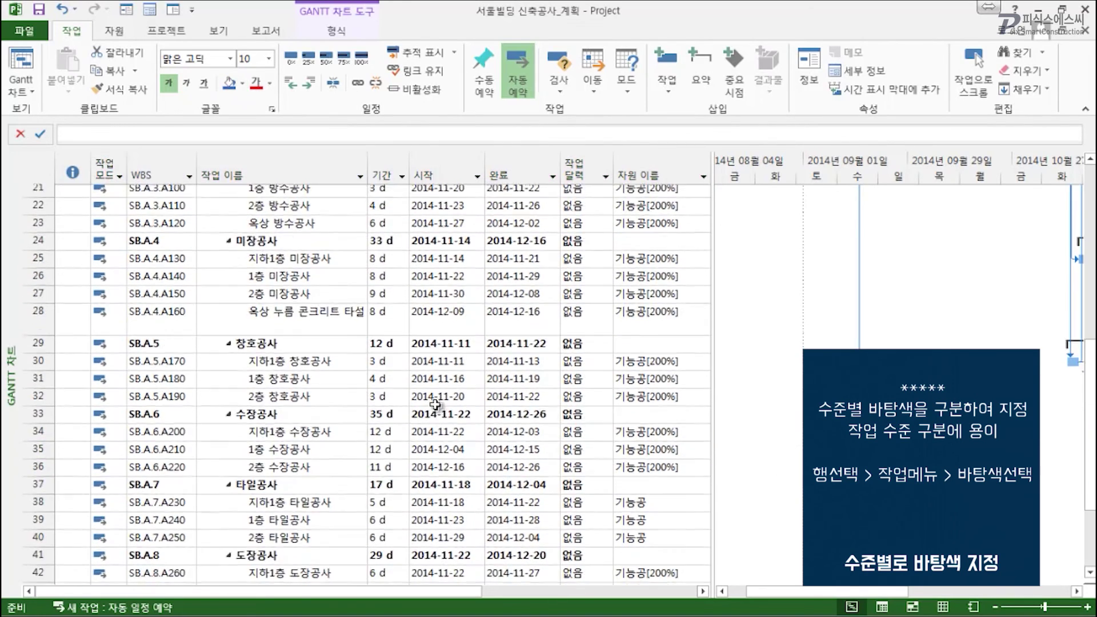
pyautogui.scroll(2, 436, 403)
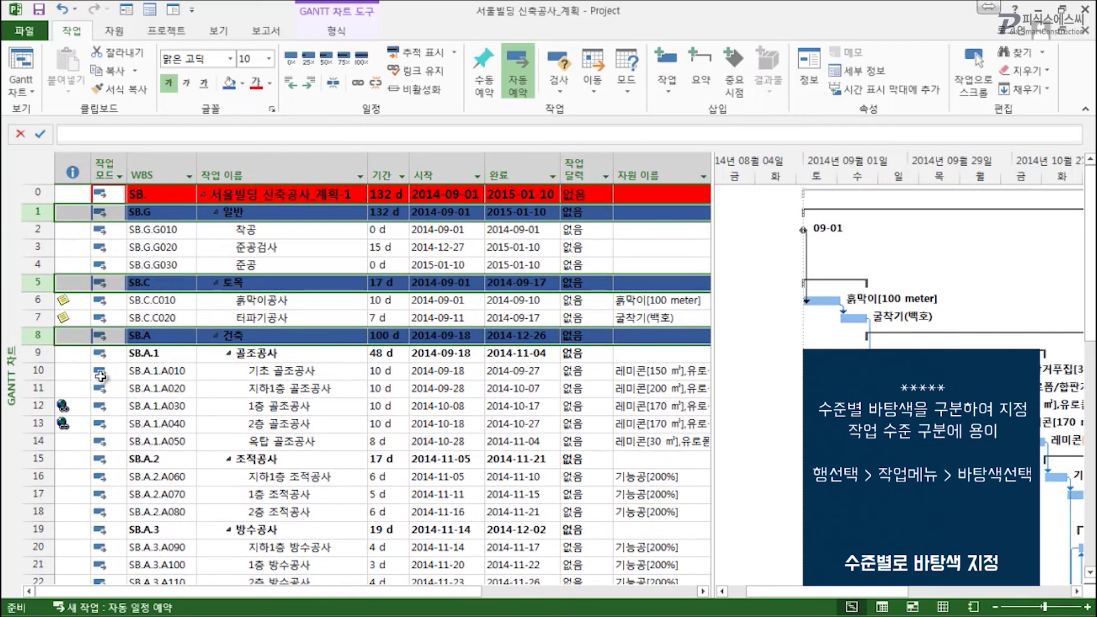
pyautogui.click(45, 359)
pyautogui.scroll(-3, 91, 344)
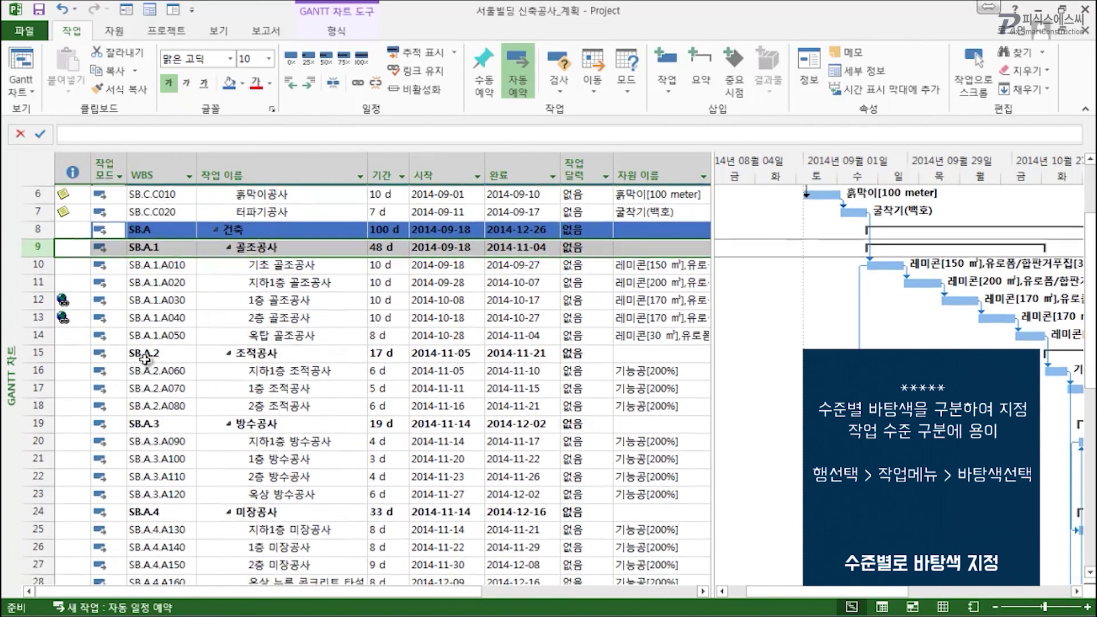
pyautogui.keyDown('ctrl'); pyautogui.click(38, 299); pyautogui.keyUp('ctrl')
pyautogui.keyDown('ctrl'); pyautogui.click(38, 368); pyautogui.keyUp('ctrl')
pyautogui.scroll(-2, 78, 395)
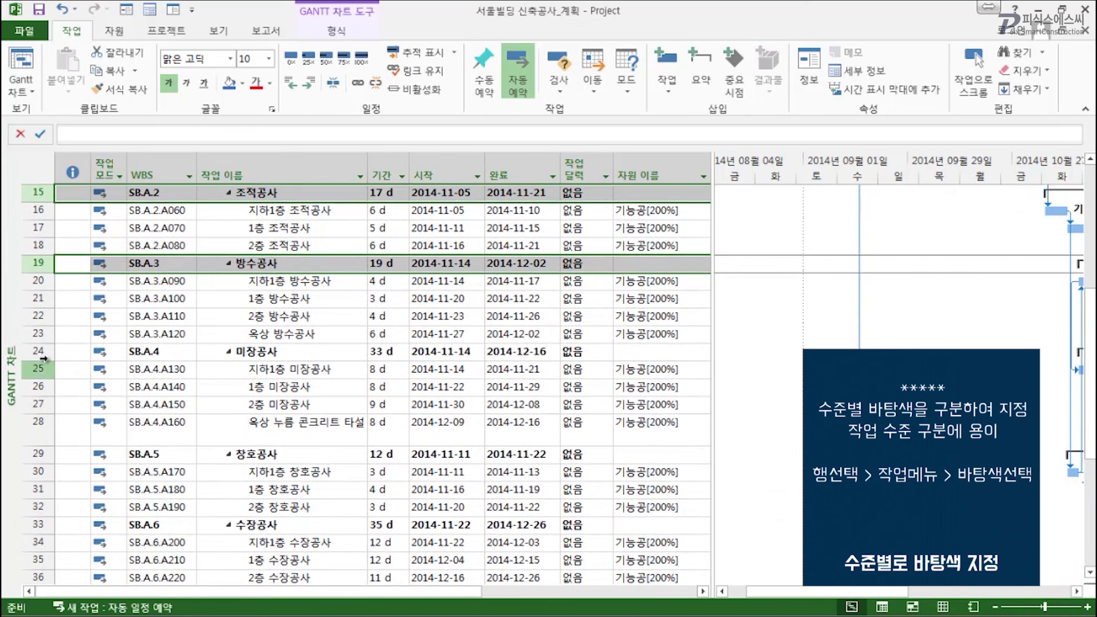
pyautogui.keyDown('ctrl'); pyautogui.click(36, 351); pyautogui.keyUp('ctrl')
pyautogui.keyDown('ctrl'); pyautogui.click(37, 454); pyautogui.keyUp('ctrl')
pyautogui.scroll(-3, 75, 392)
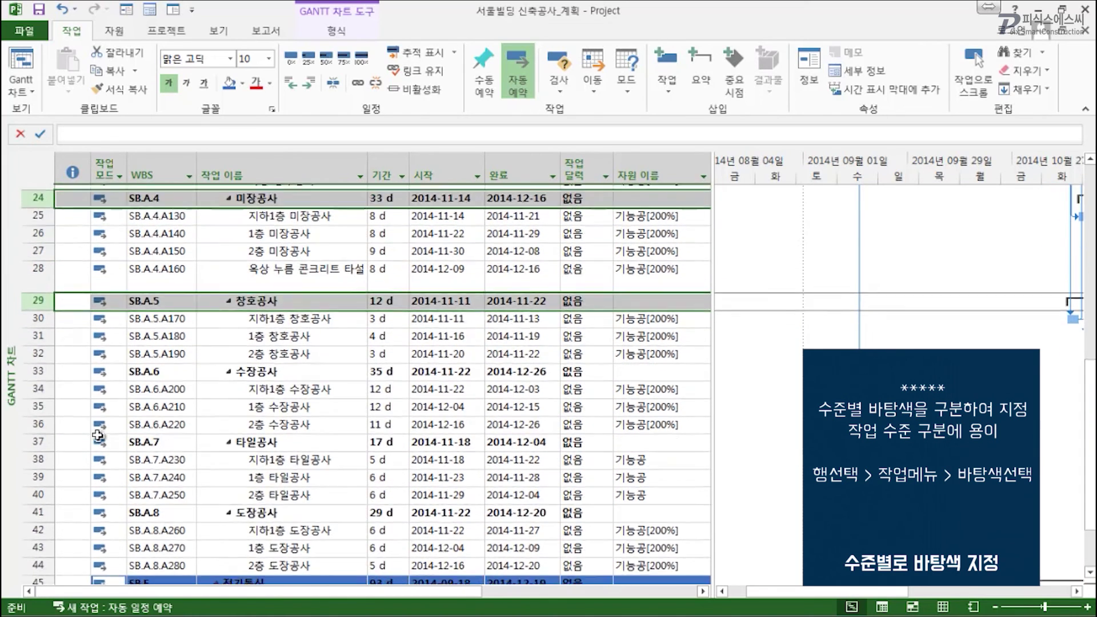
pyautogui.keyDown('ctrl'); pyautogui.click(38, 366); pyautogui.keyUp('ctrl')
pyautogui.keyDown('ctrl'); pyautogui.click(38, 438); pyautogui.keyUp('ctrl')
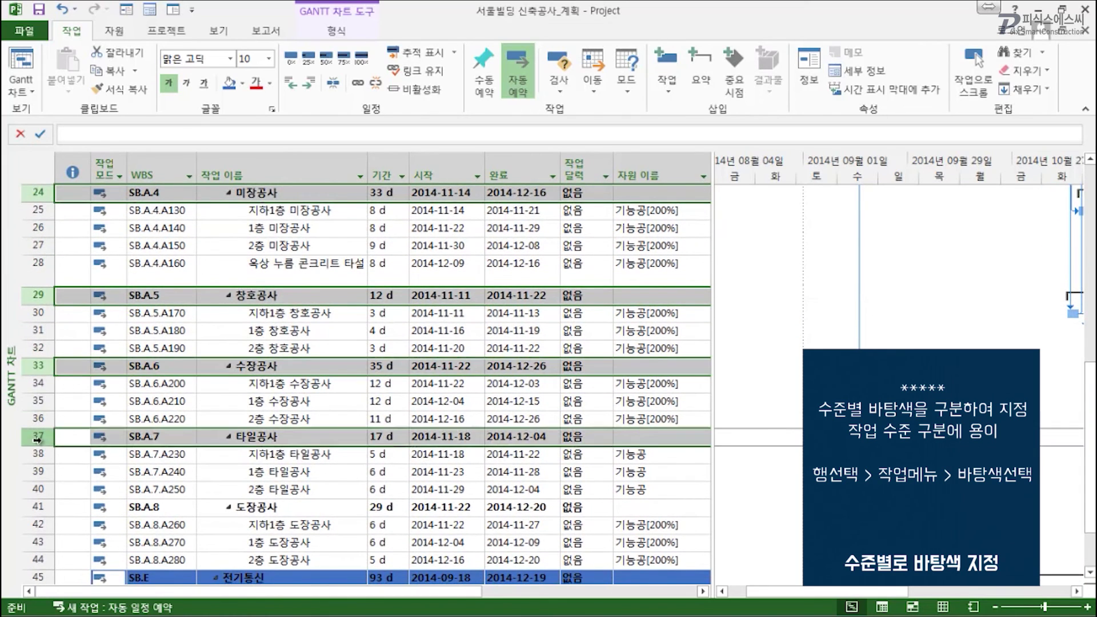
pyautogui.keyDown('ctrl'); pyautogui.click(38, 507); pyautogui.keyUp('ctrl')
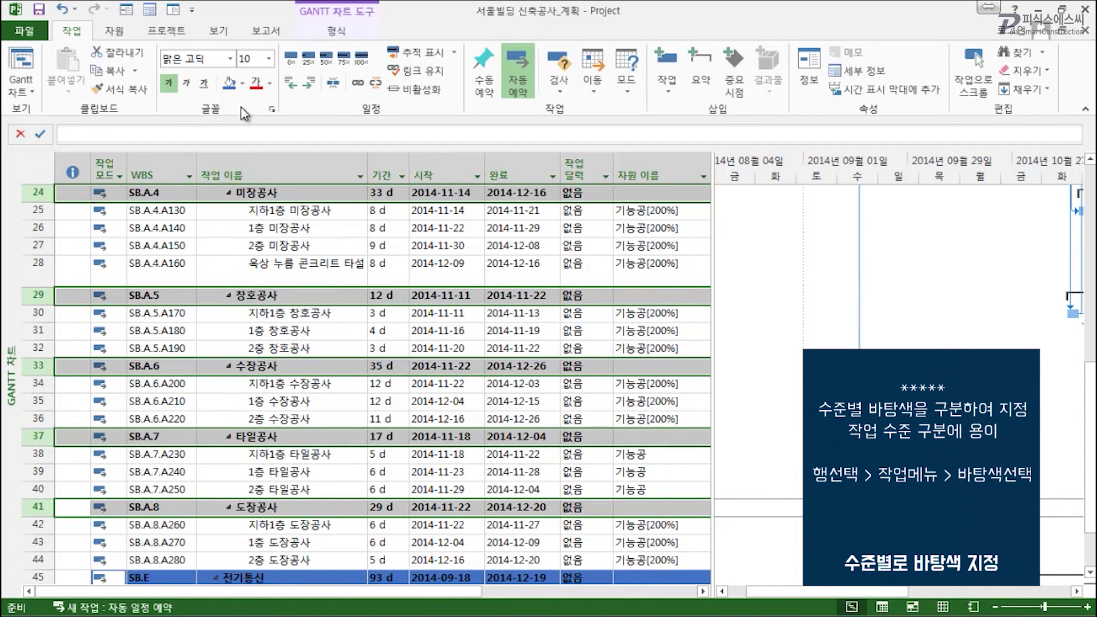
pyautogui.click(242, 89)
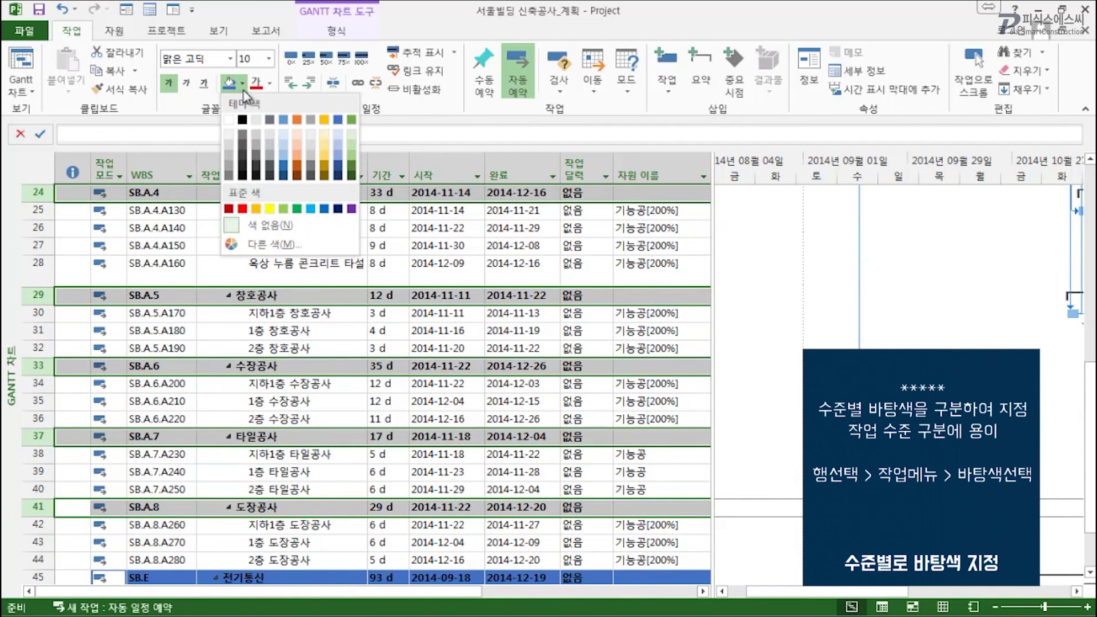
pyautogui.click(298, 209)
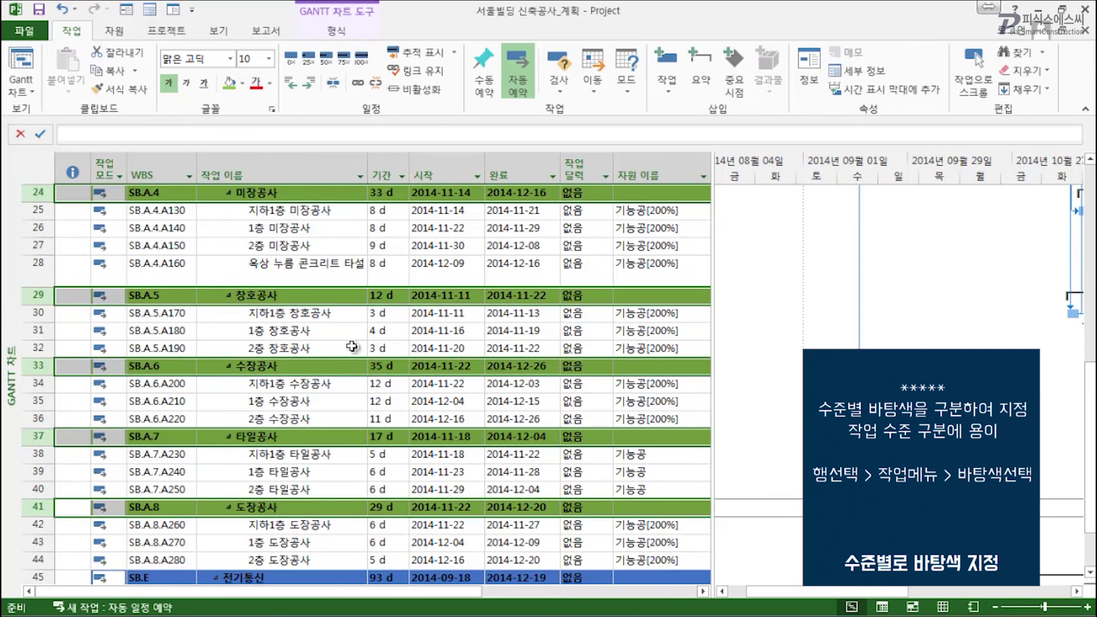
pyautogui.click(435, 330)
pyautogui.scroll(8, 446, 320)
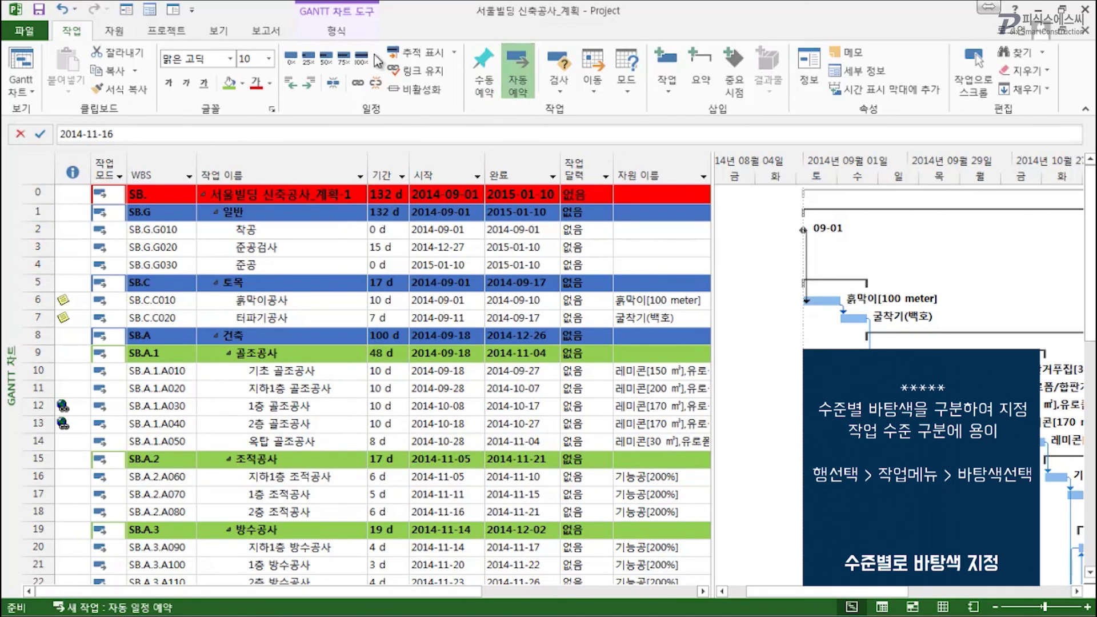
# Step: Collapse the schedule's outline to 수준 1 so only the first-level summary rows are listed under the project row
pyautogui.click(227, 36)
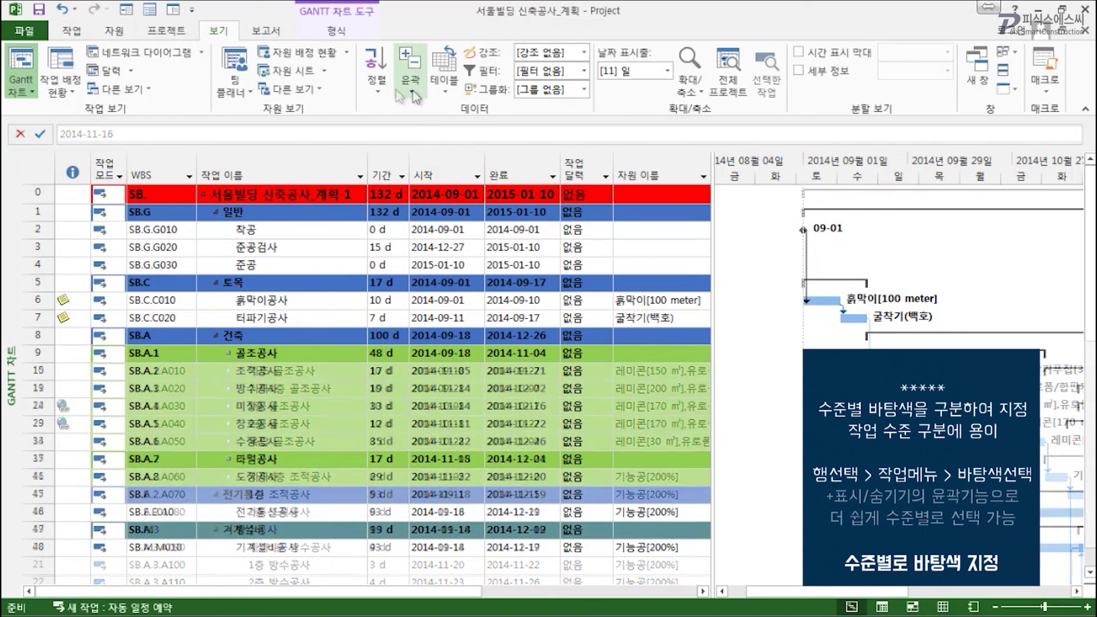
pyautogui.click(409, 80)
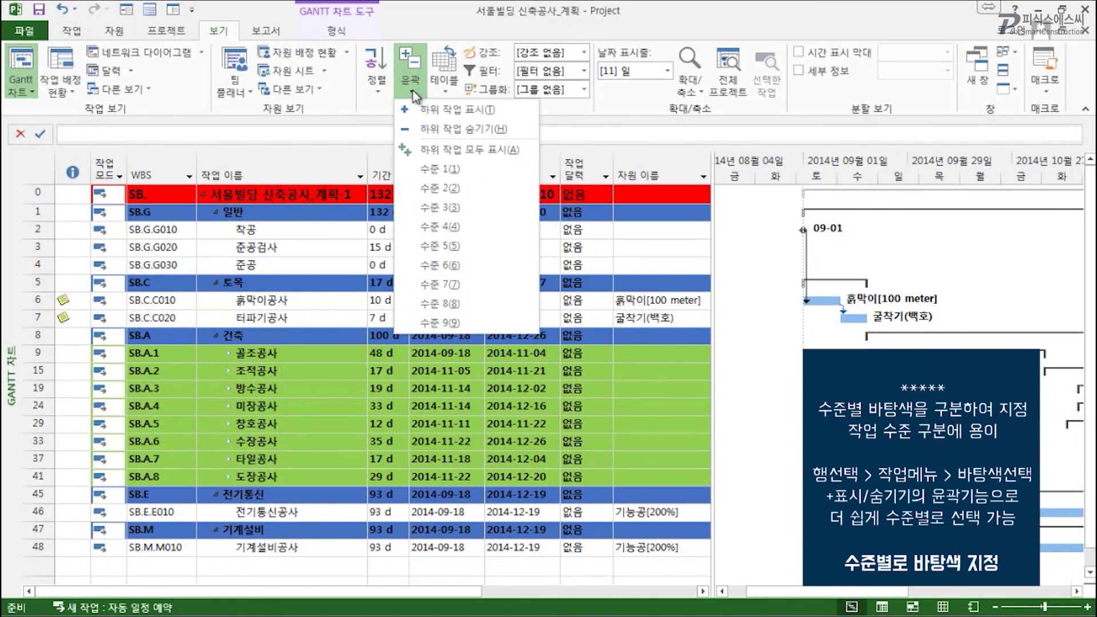
pyautogui.click(451, 171)
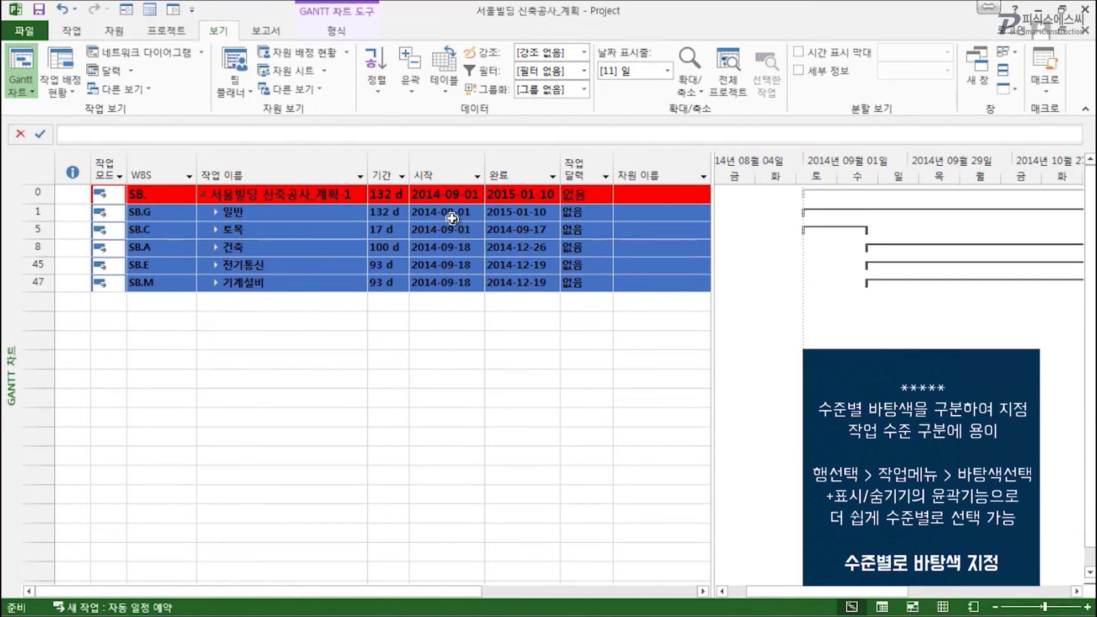
# Step: Change the background of the first-level summary rows 일반, 토목, 건축, 전기통신 and 기계설비 to the orange theme colour
pyautogui.click(39, 214)
pyautogui.moveTo(39, 214); pyautogui.dragTo(38, 282)
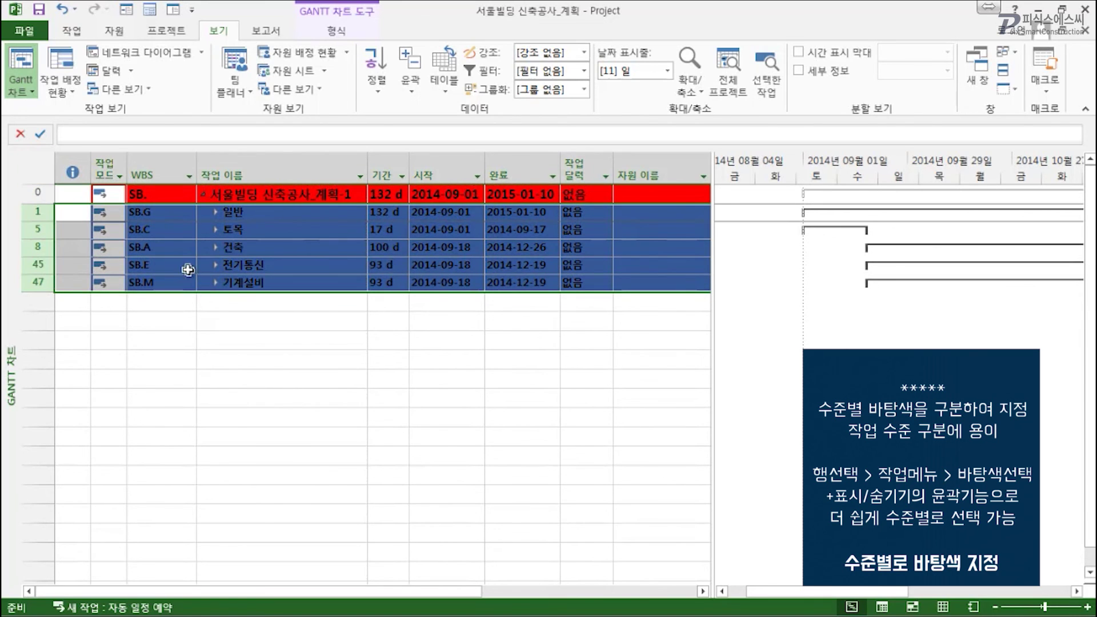
pyautogui.click(82, 33)
pyautogui.click(243, 84)
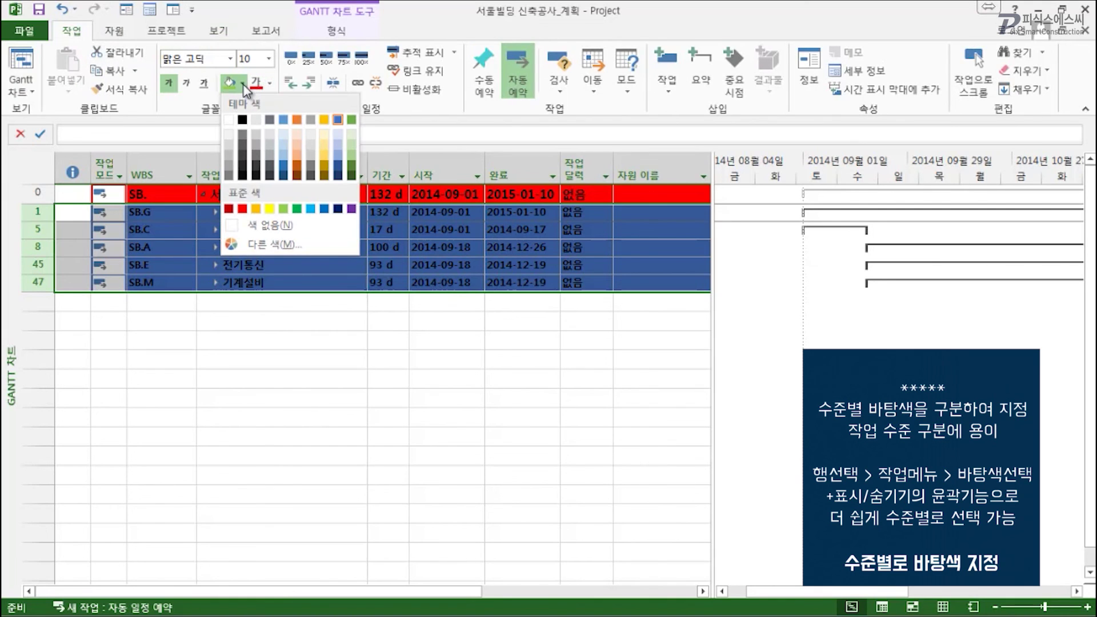
pyautogui.click(298, 120)
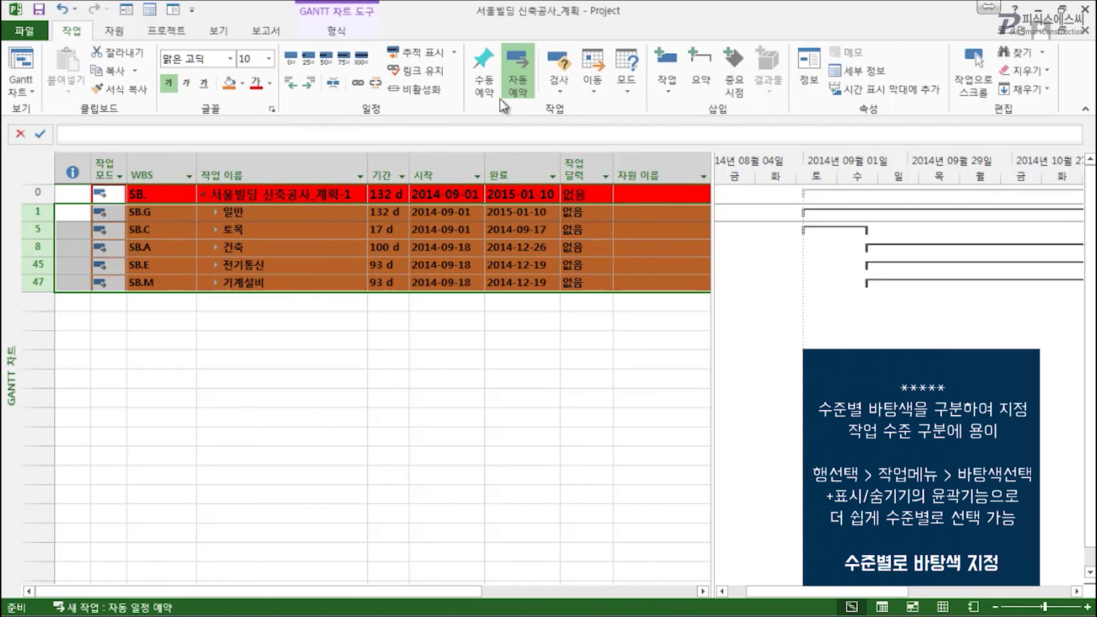
# Step: Expand the schedule's outline to 수준 2 to list the second-level tasks under each summary row
pyautogui.click(228, 33)
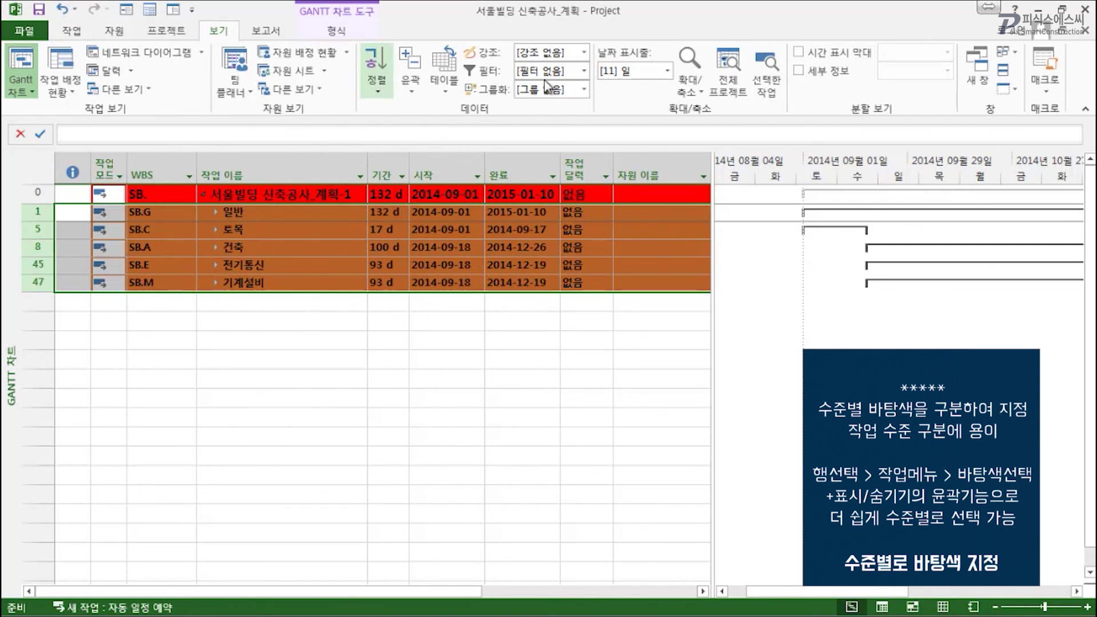
pyautogui.click(417, 94)
pyautogui.click(447, 132)
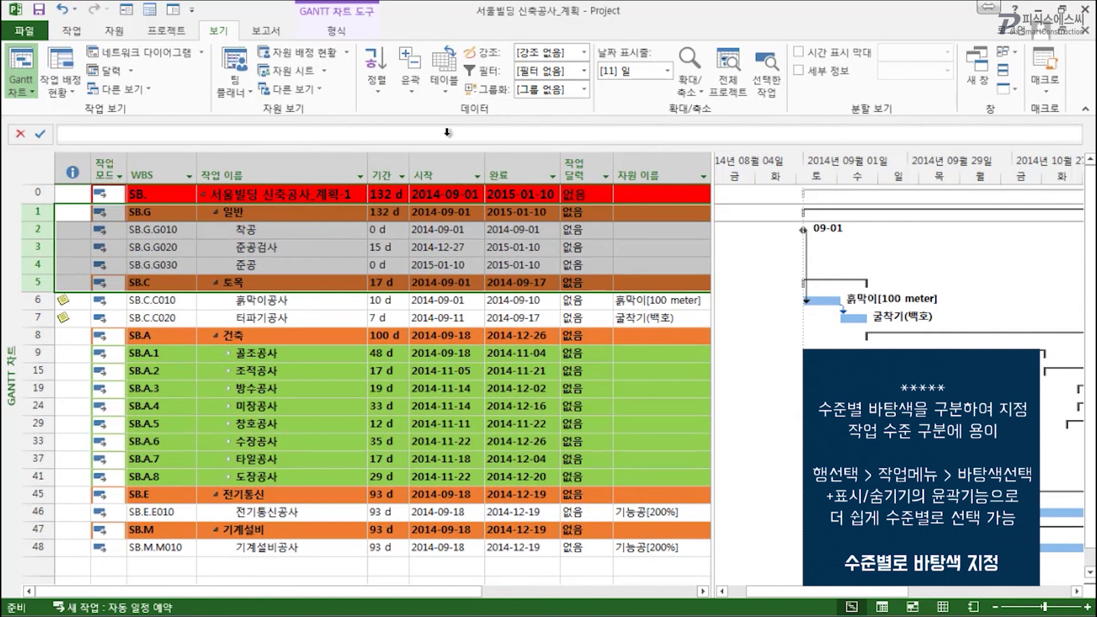